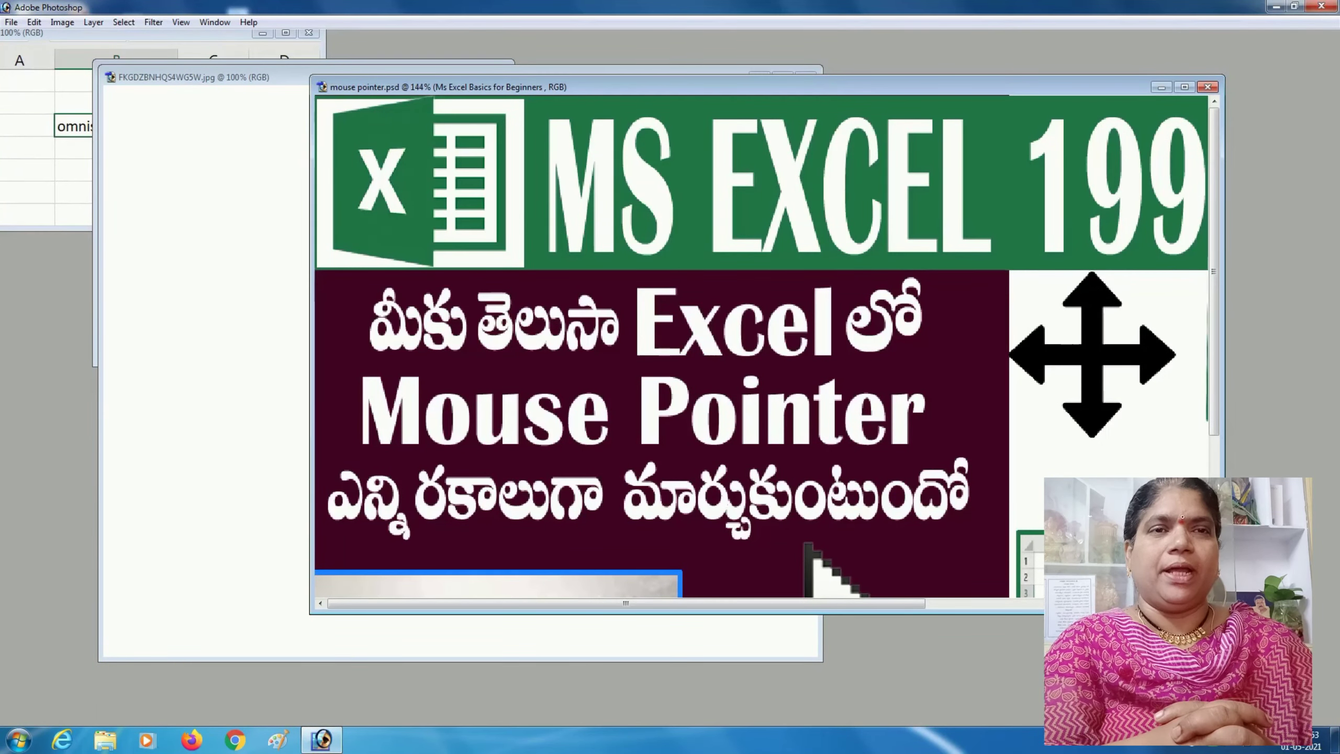
# - Enlarge the mouse pointer.psd image to fill the workspace, then minimize Photoshop to the desktop
pyautogui.scroll(-1, 633, 399)
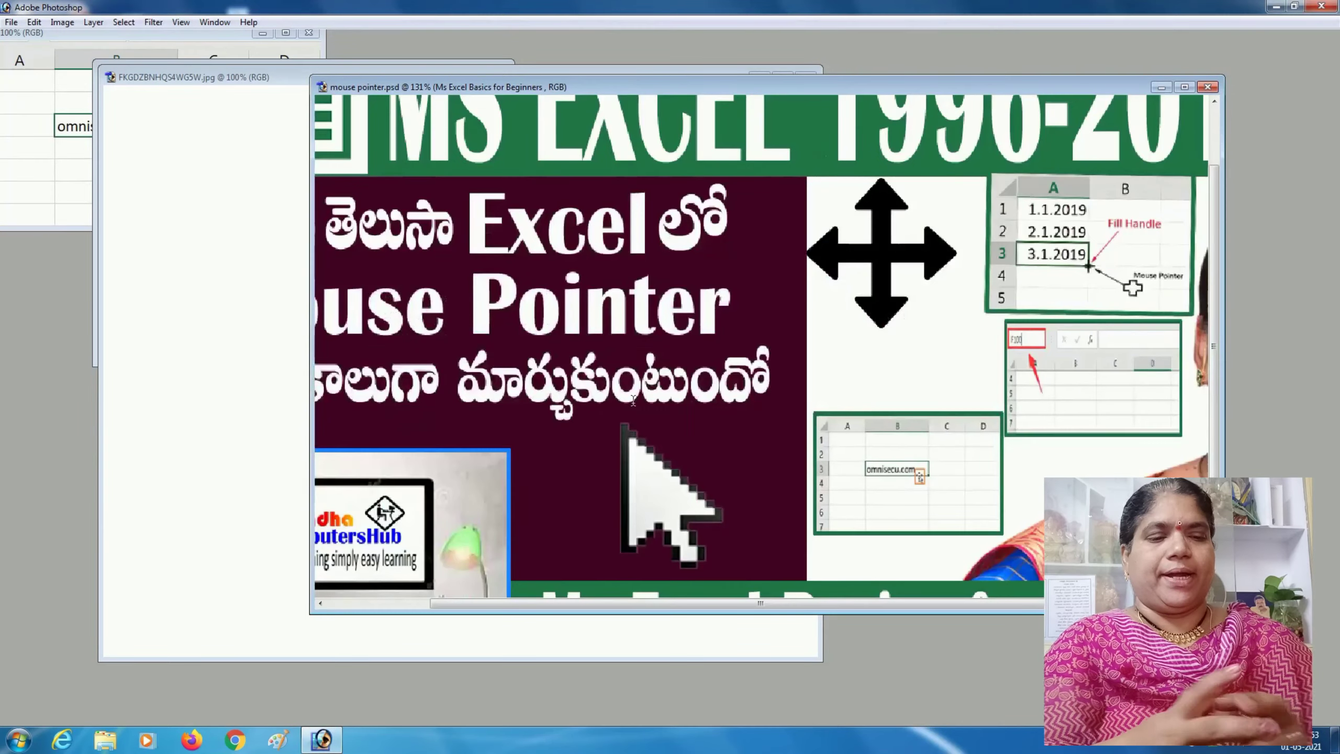
pyautogui.click(1184, 87)
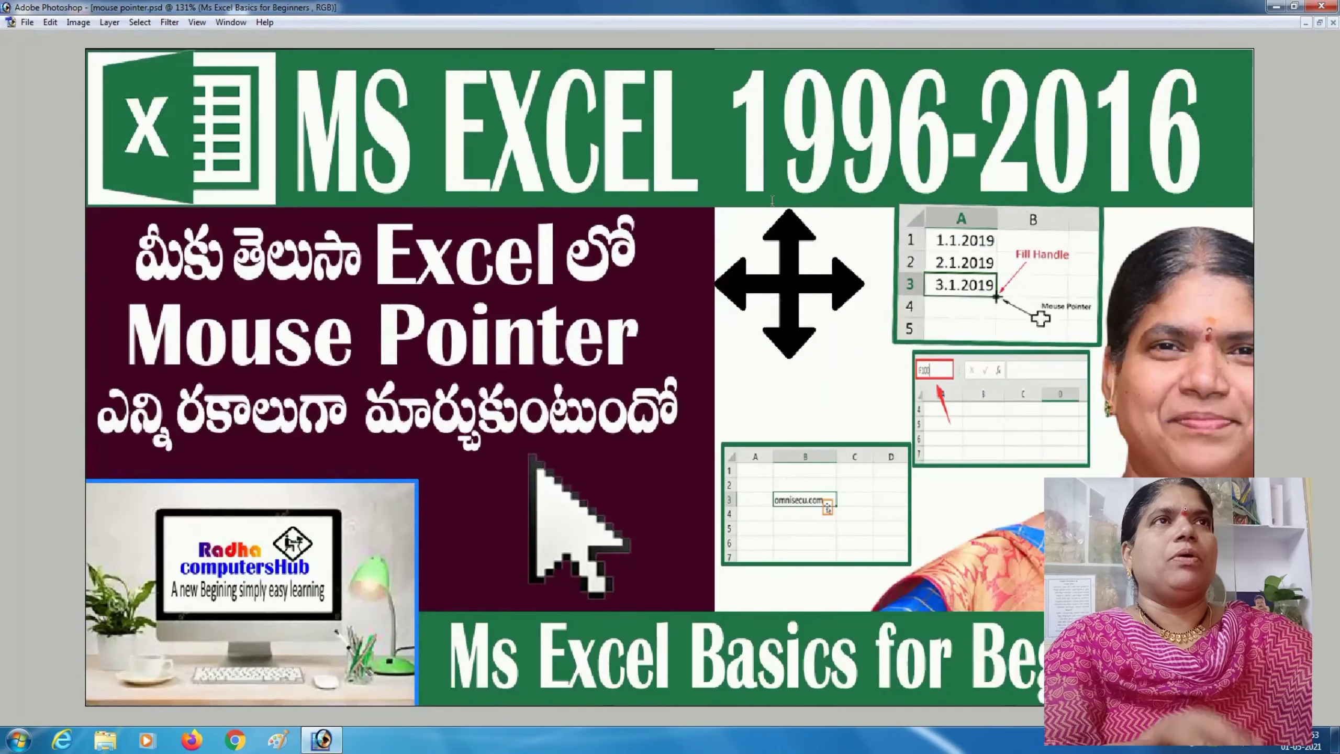
pyautogui.click(1273, 7)
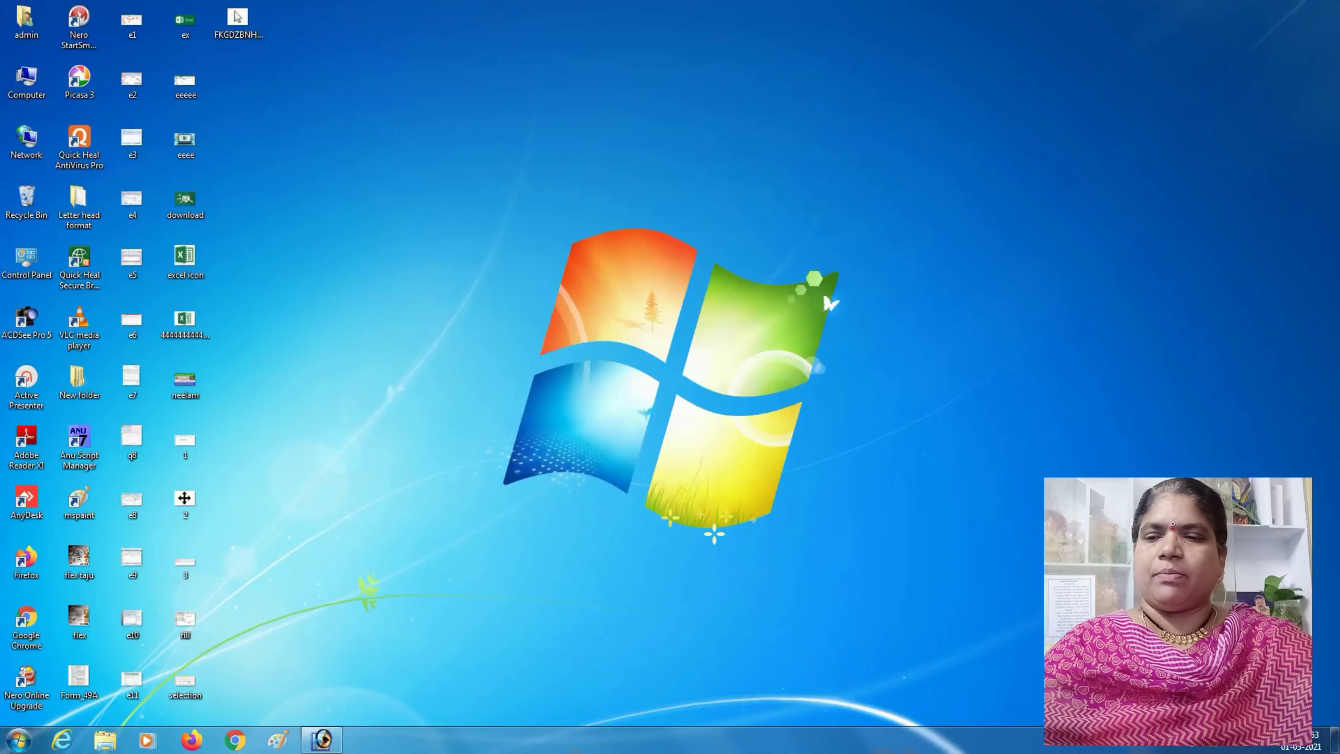
# - Restore the Photoshop window from the taskbar so the Excel thumbnail image shows again
pyautogui.click(322, 739)
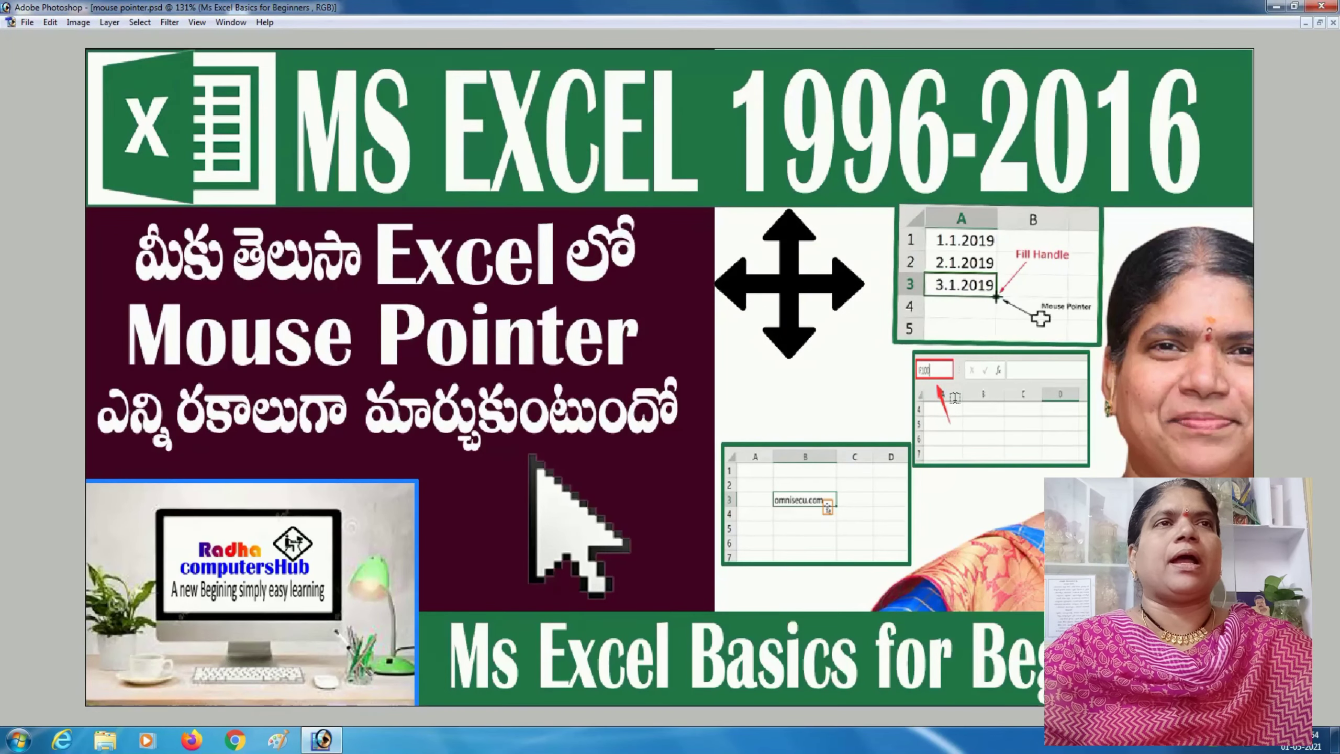
# - Point out the omnisecu and Mouse Pointer pictures on the Photoshop thumbnail
pyautogui.click(829, 520)
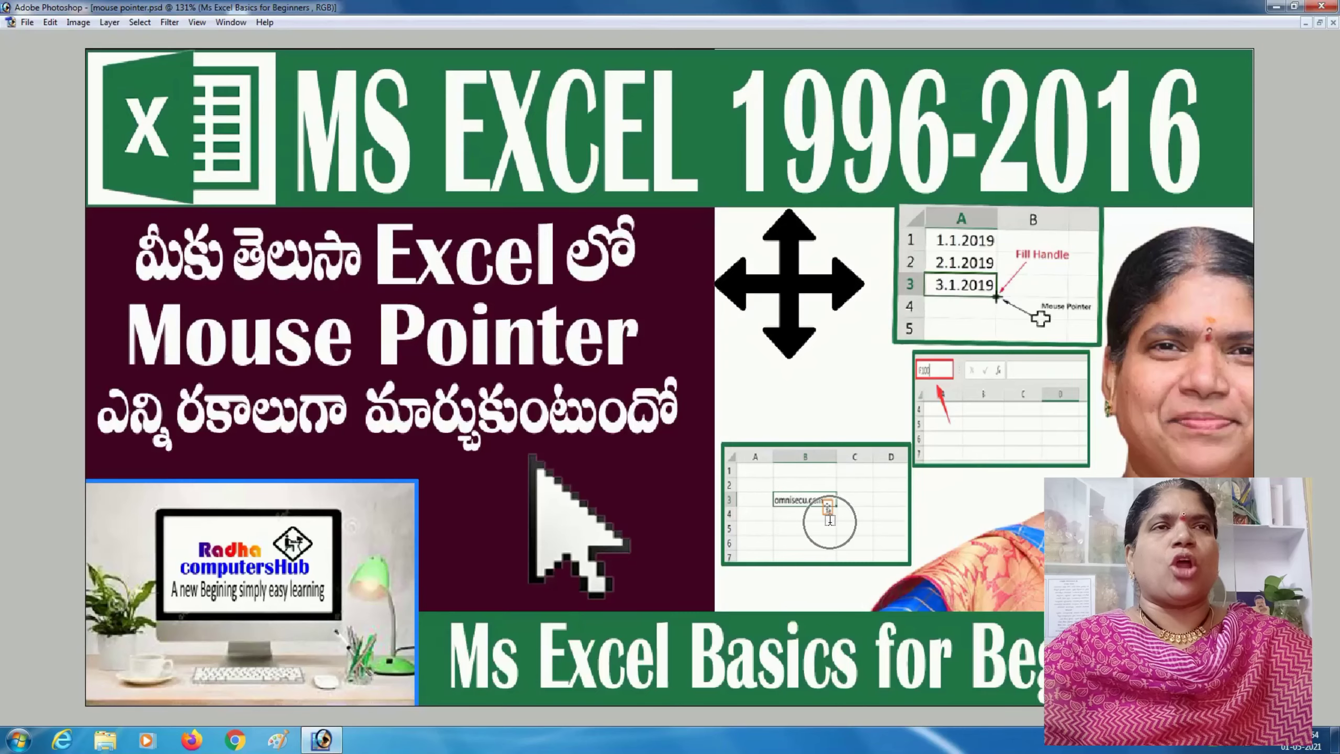
pyautogui.click(829, 520)
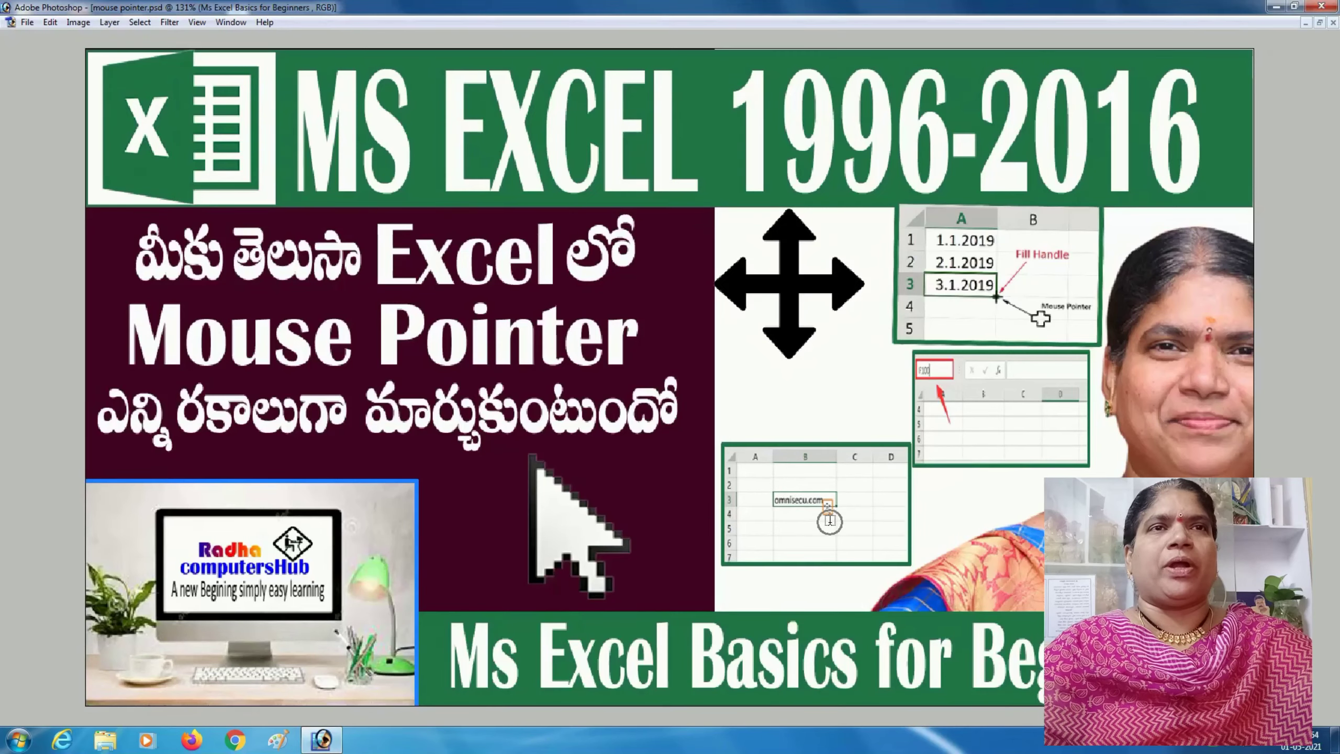
pyautogui.click(1048, 314)
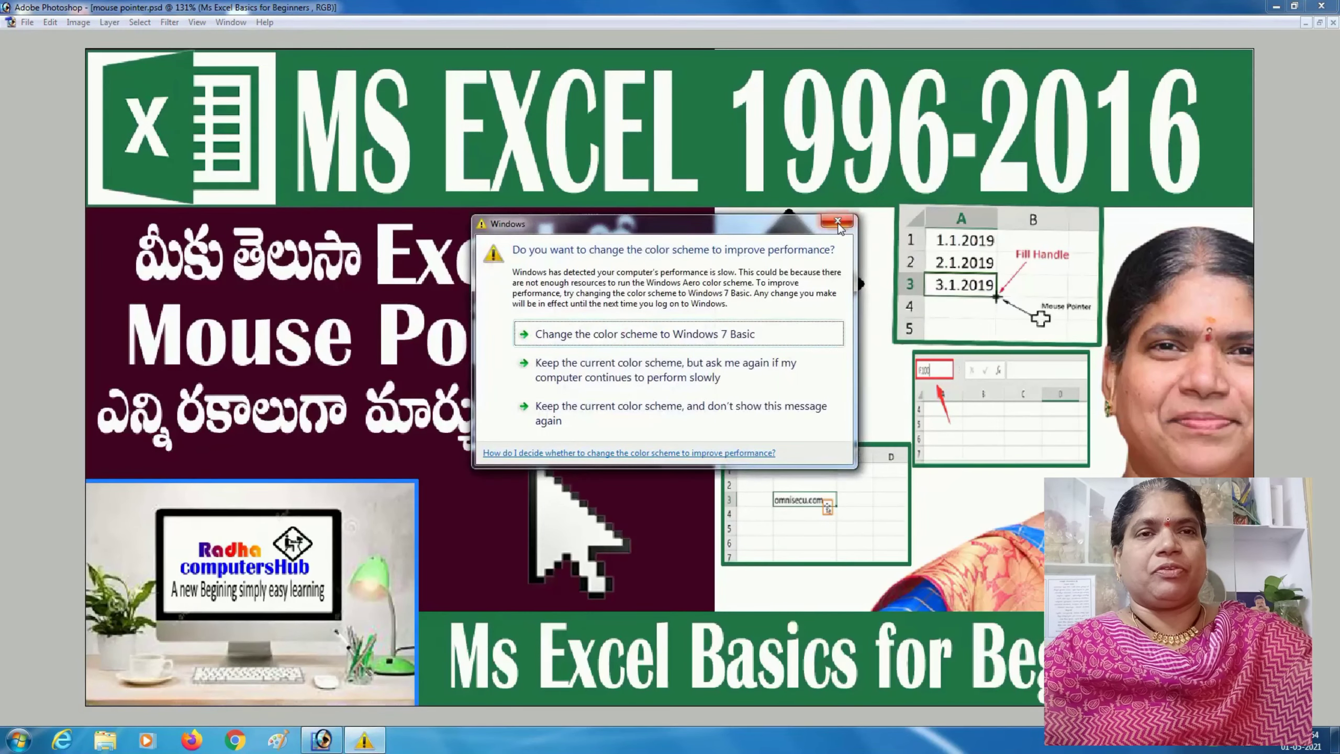
# - Dismiss the colour-scheme prompt, keeping the current colour scheme without further messages
pyautogui.click(836, 221)
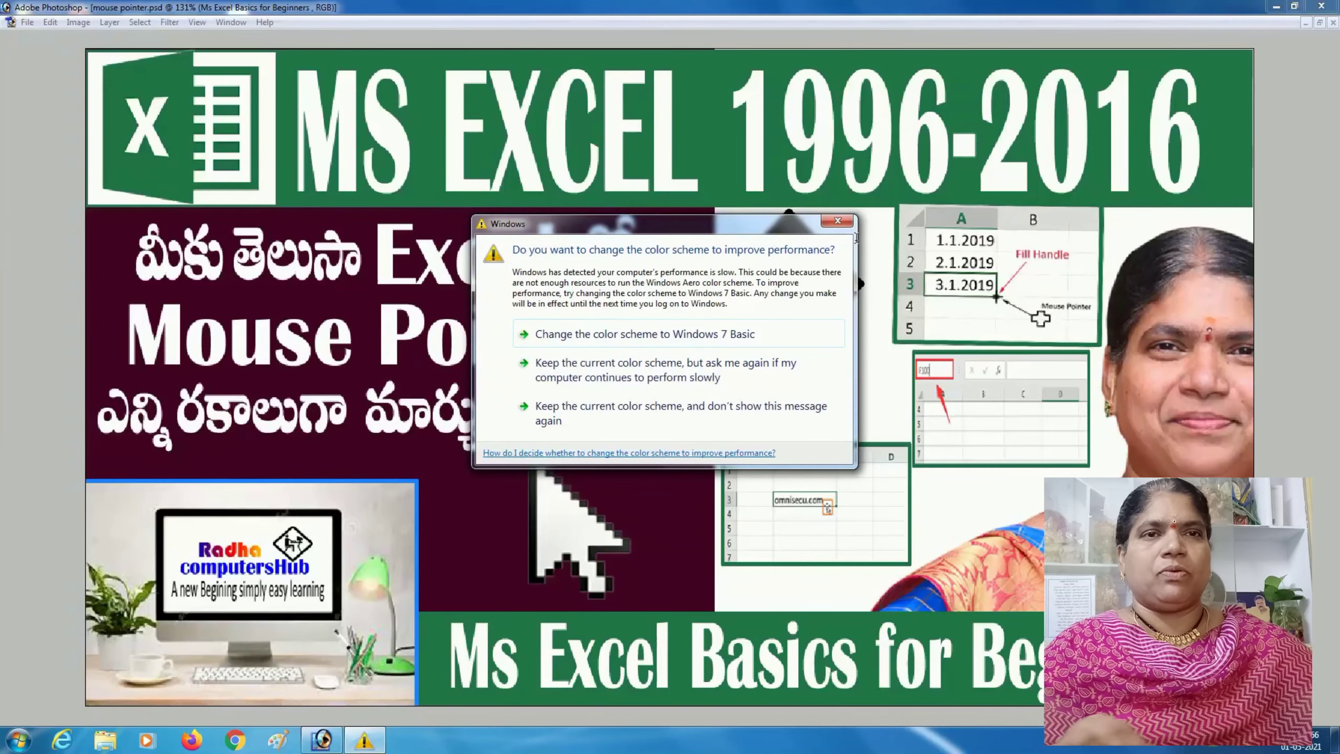
pyautogui.press('Tab')
pyautogui.press('Tab')
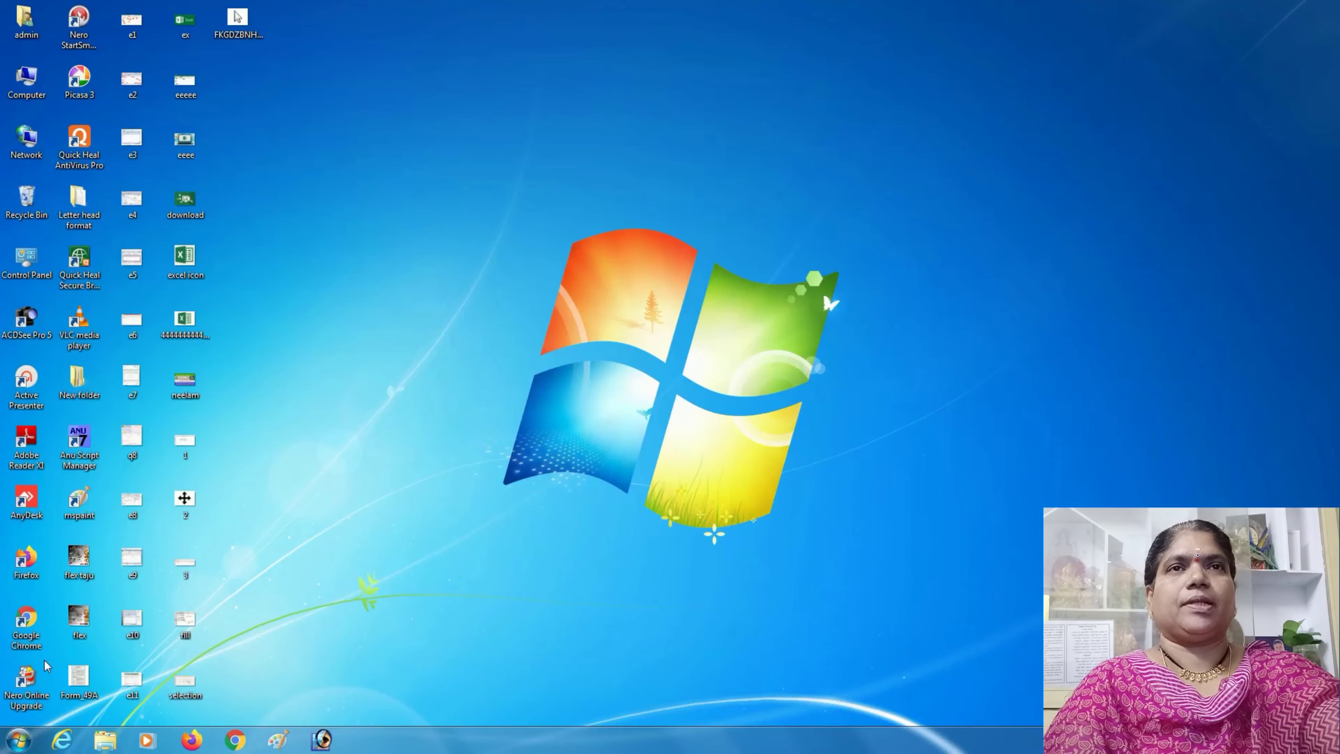
# - Browse the Start menu's All Programs list, then return to the default list showing Excel 2016's recent files
pyautogui.click(11, 745)
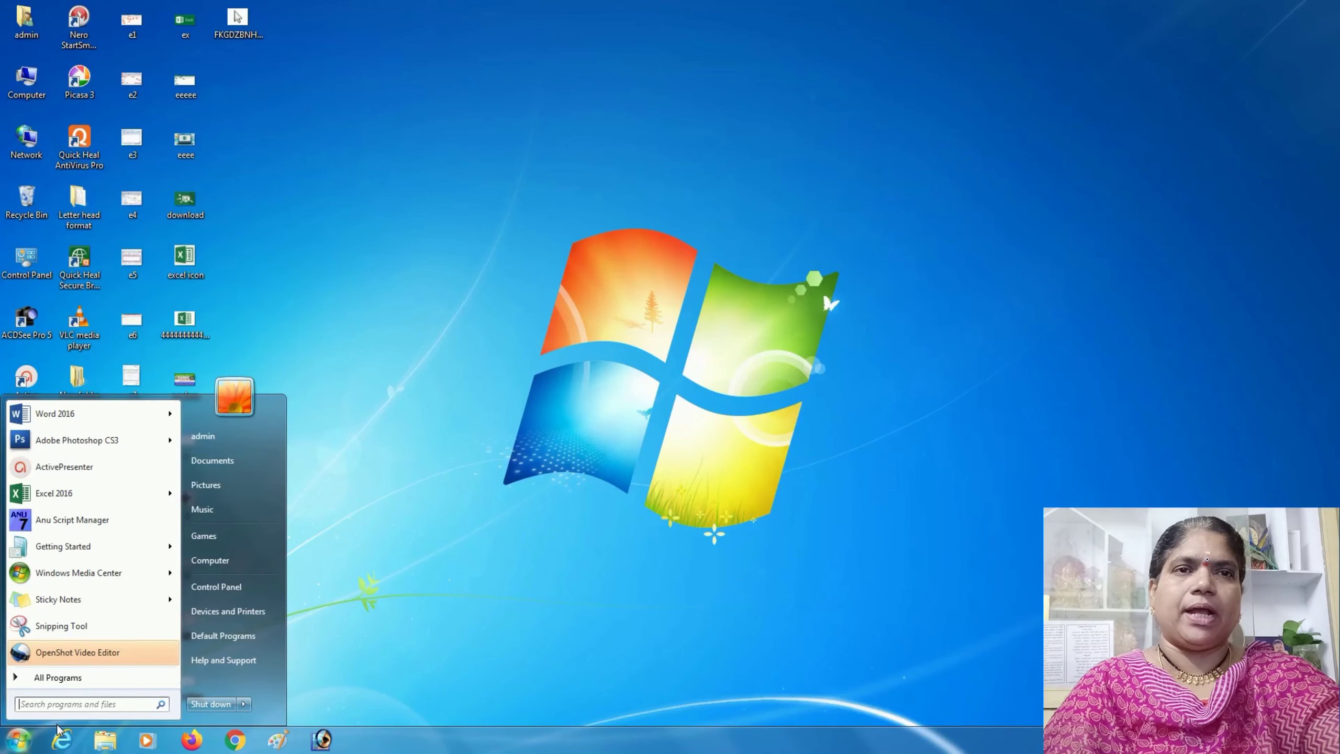
pyautogui.click(58, 677)
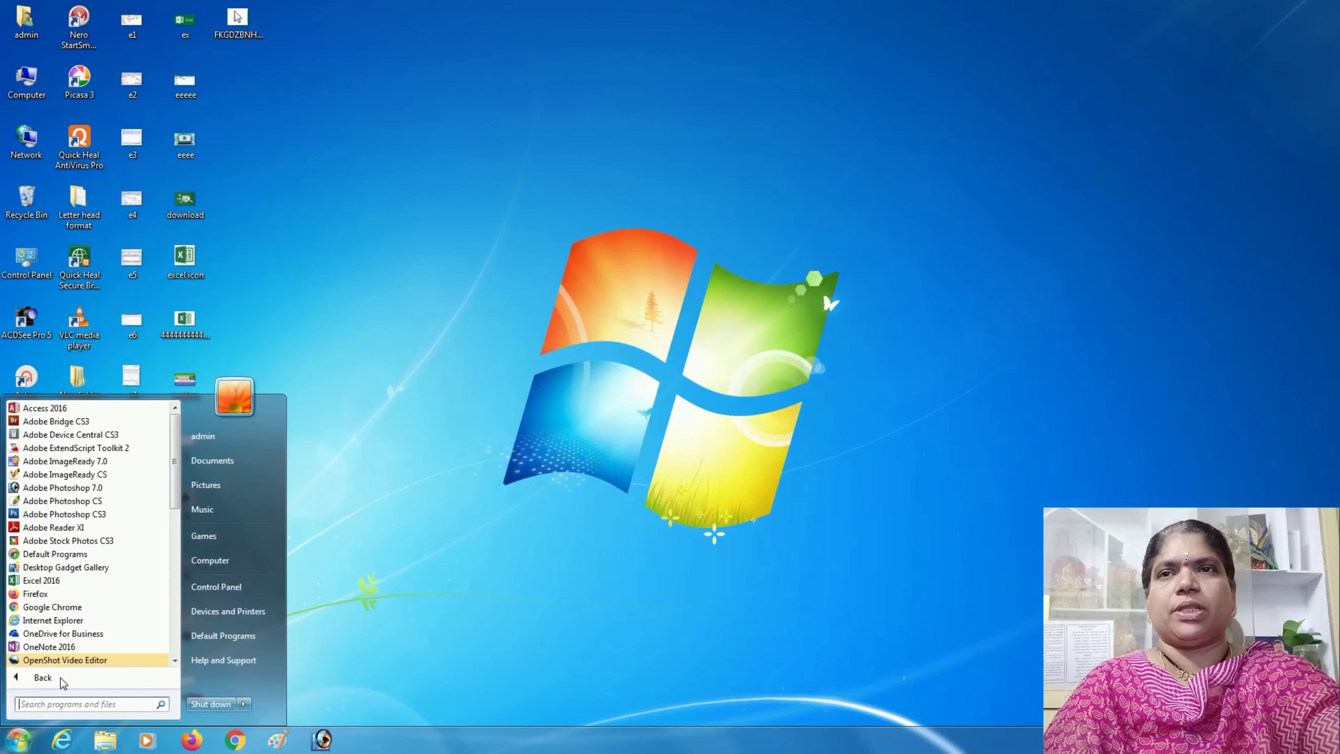
pyautogui.scroll(-3, 79, 639)
pyautogui.scroll(-4, 99, 585)
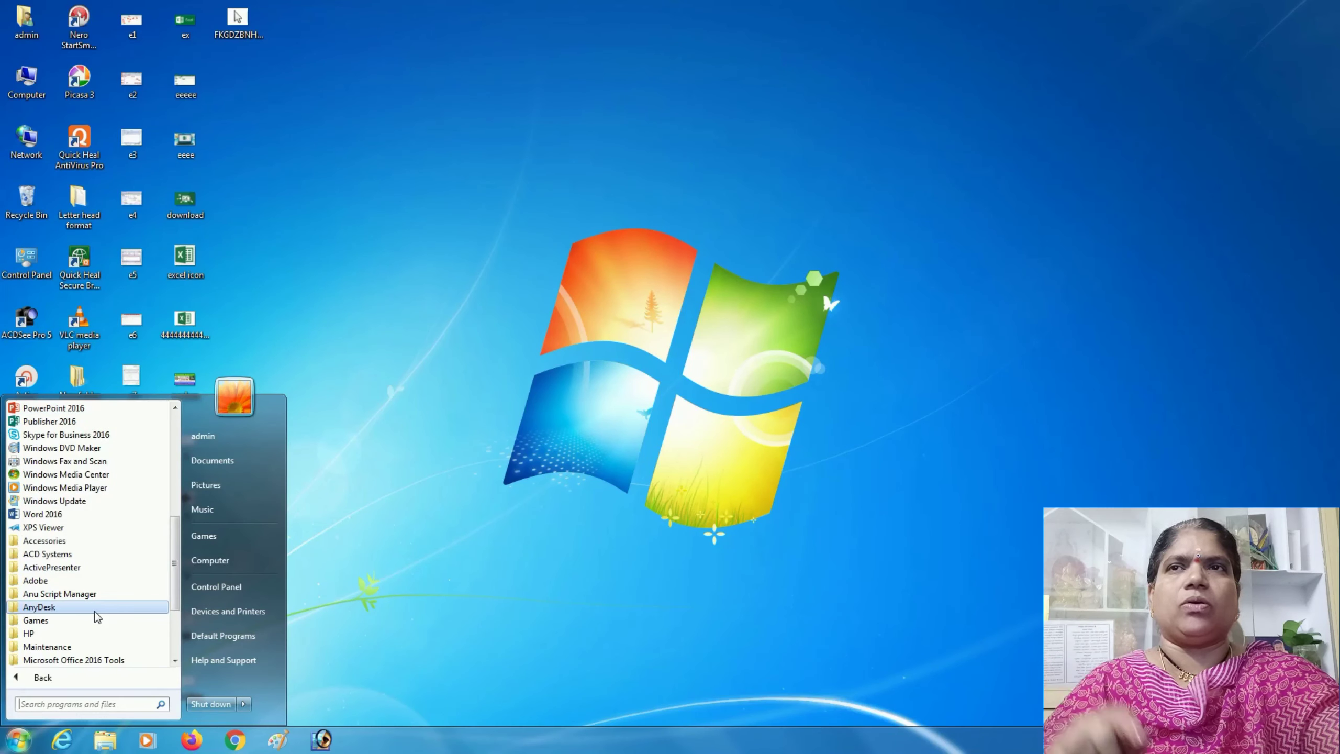
pyautogui.scroll(-2, 96, 617)
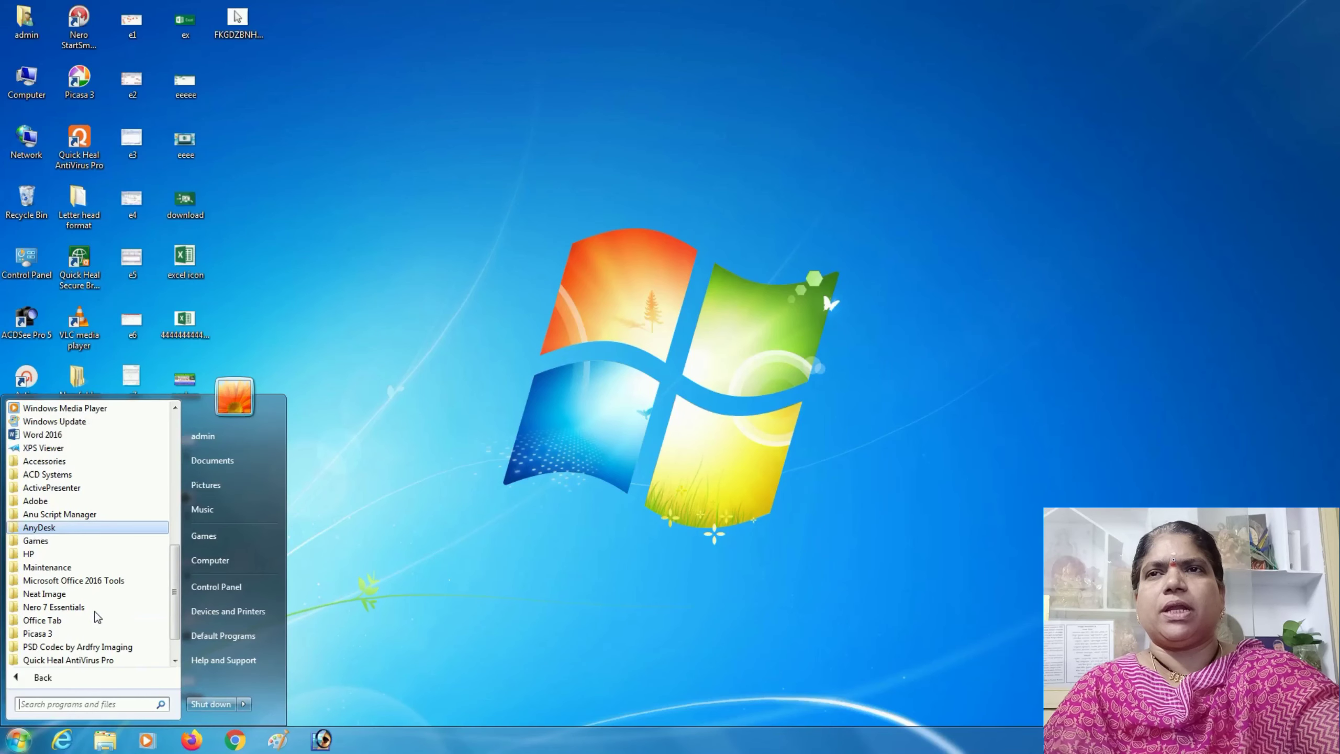
pyautogui.scroll(-1, 96, 615)
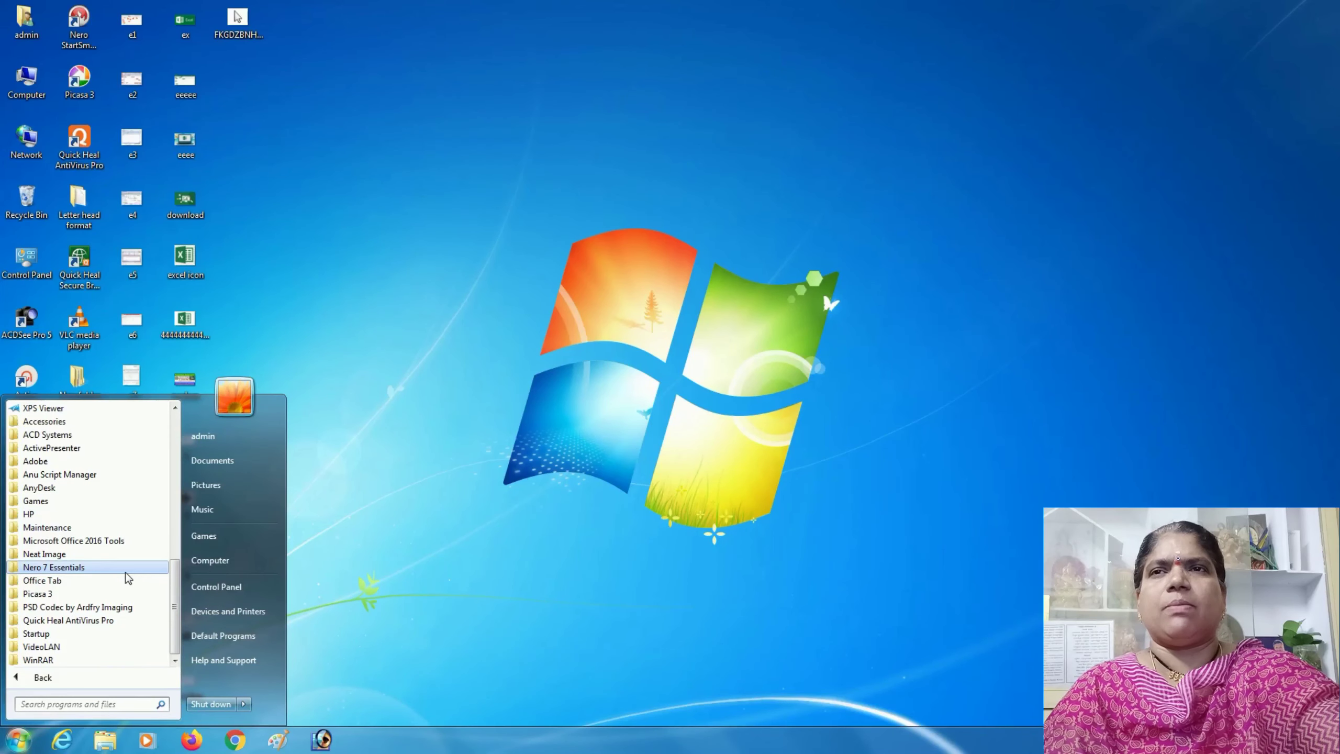
pyautogui.click(53, 705)
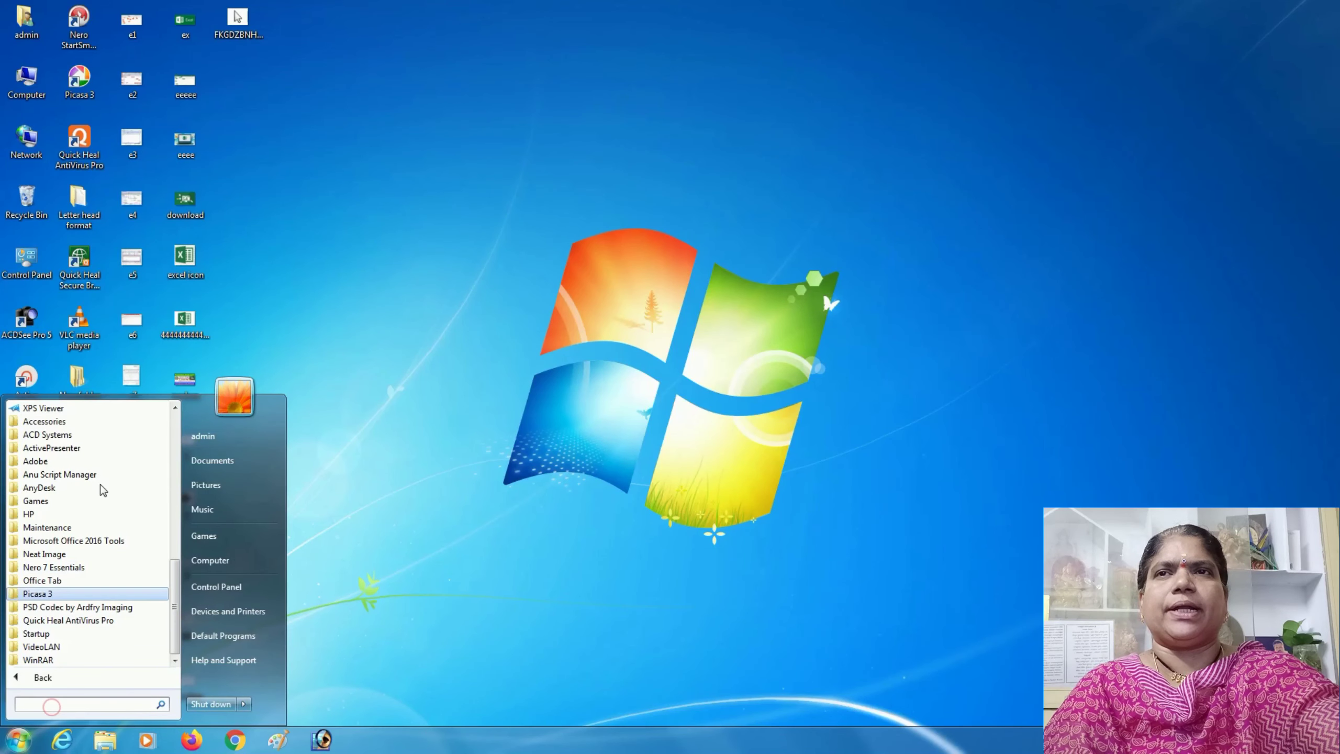
pyautogui.click(406, 452)
pyautogui.click(12, 741)
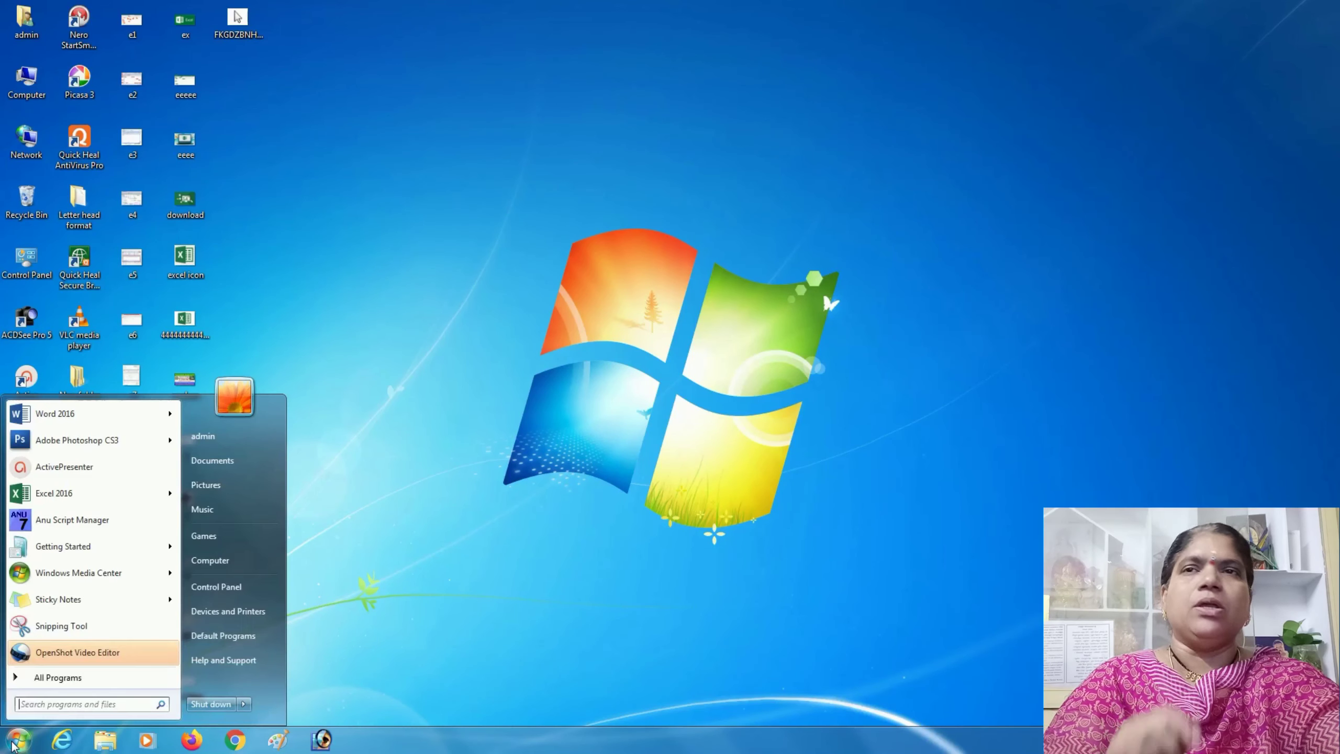
pyautogui.moveTo(85, 494)
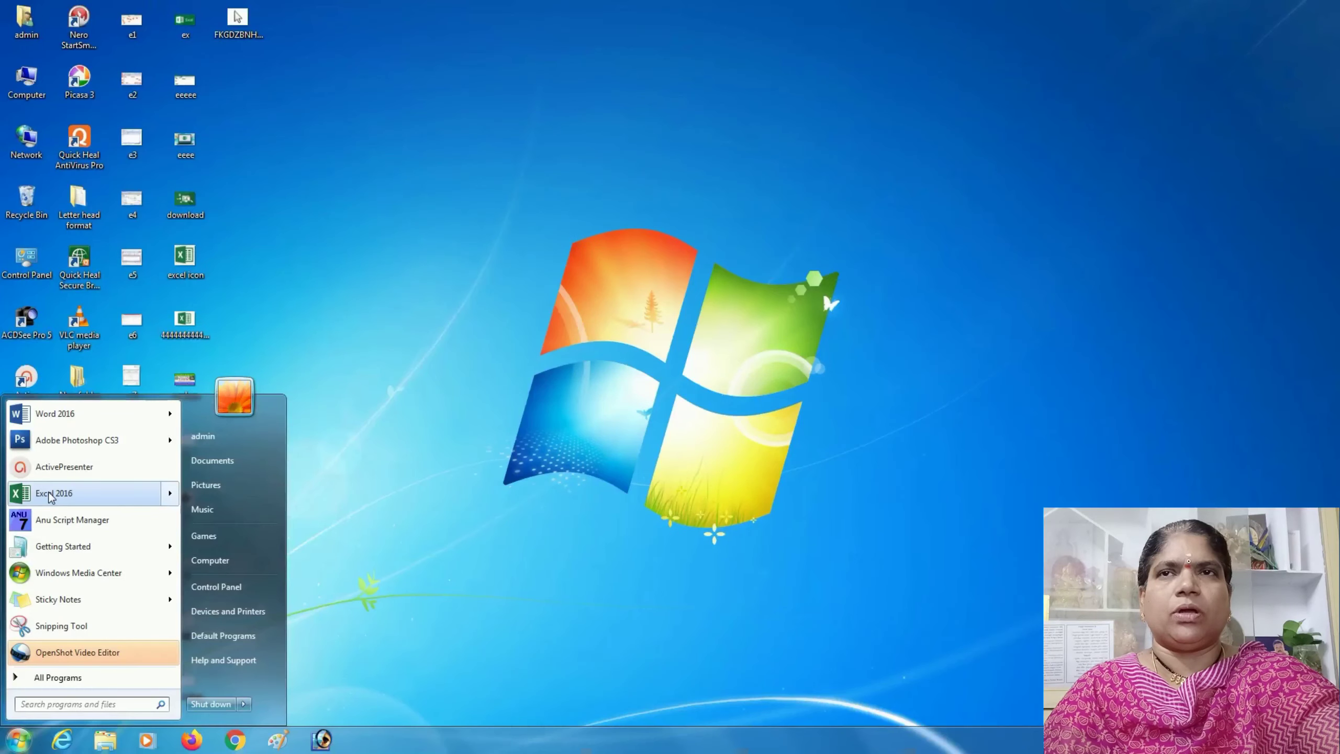
# - Launch Excel 2016 and create a new blank workbook, Book1
pyautogui.click(49, 497)
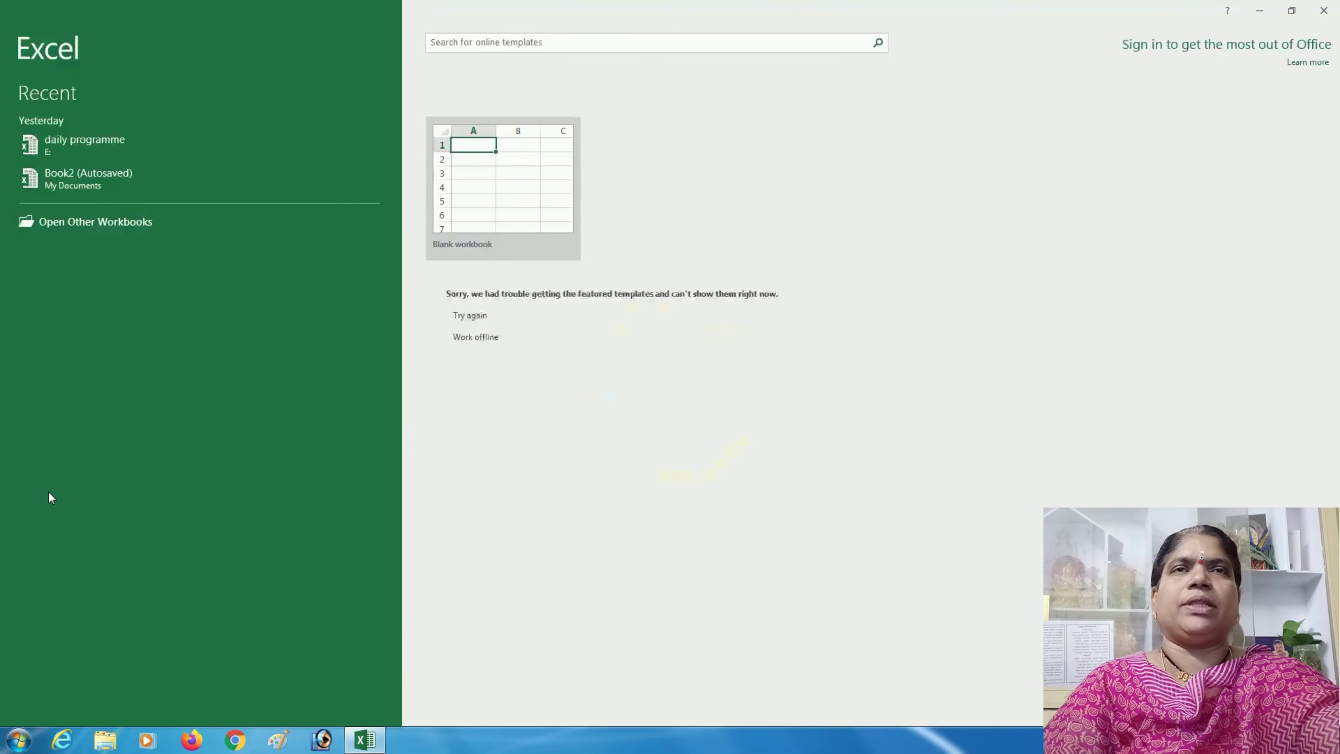
pyautogui.click(512, 207)
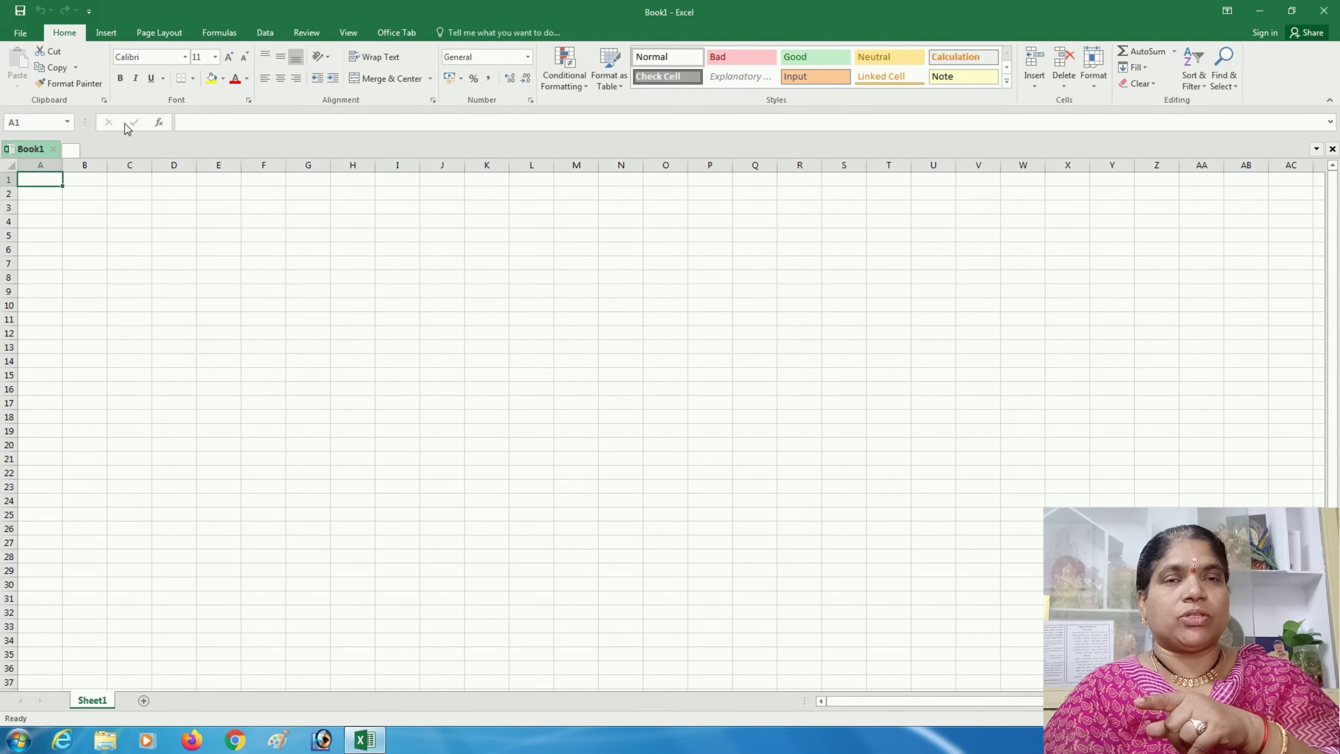
pyautogui.click(143, 166)
pyautogui.click(176, 165)
pyautogui.click(222, 165)
pyautogui.click(264, 166)
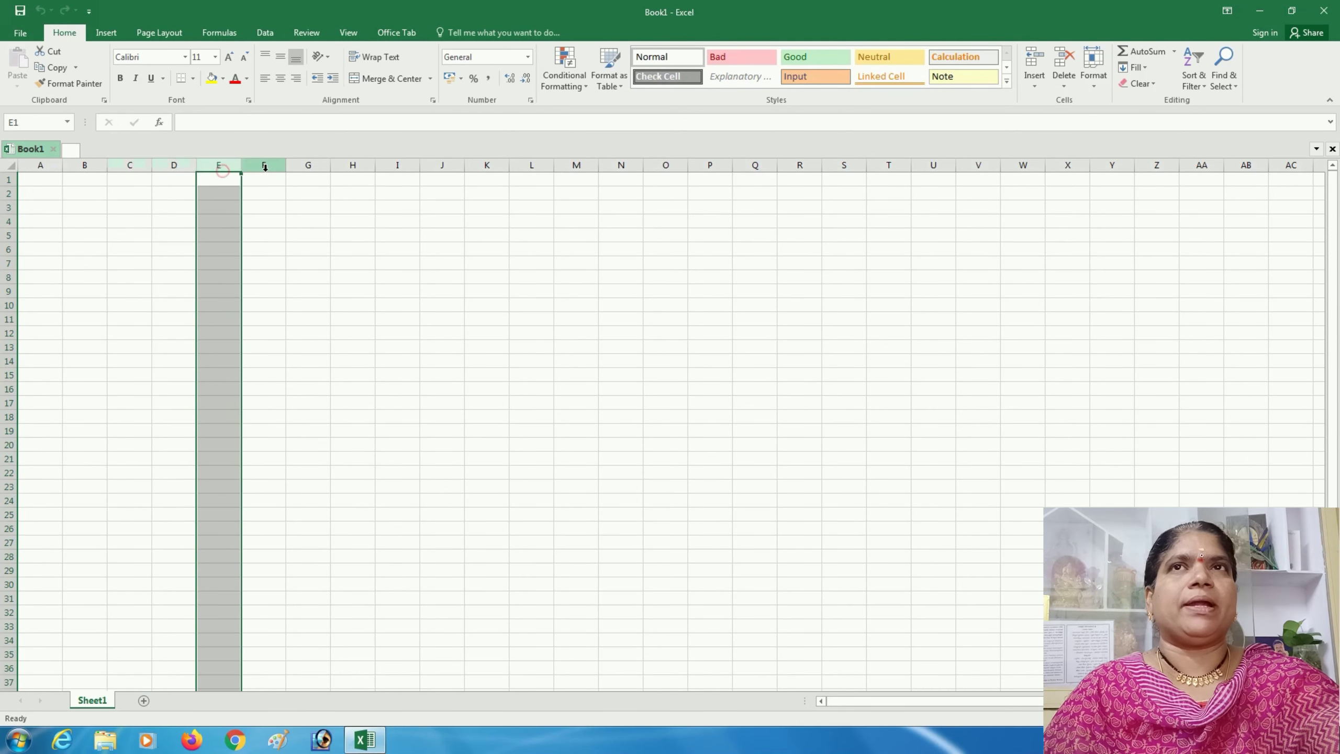
pyautogui.click(308, 165)
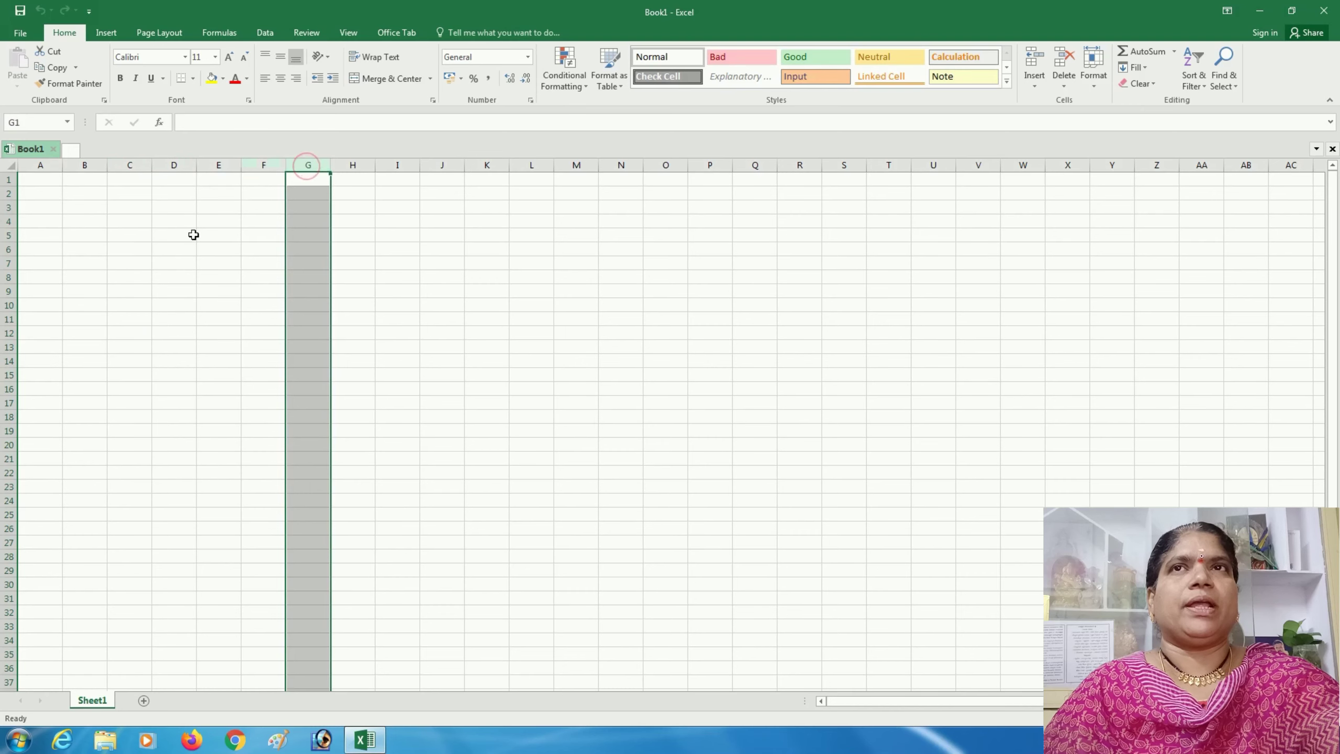
pyautogui.click(252, 166)
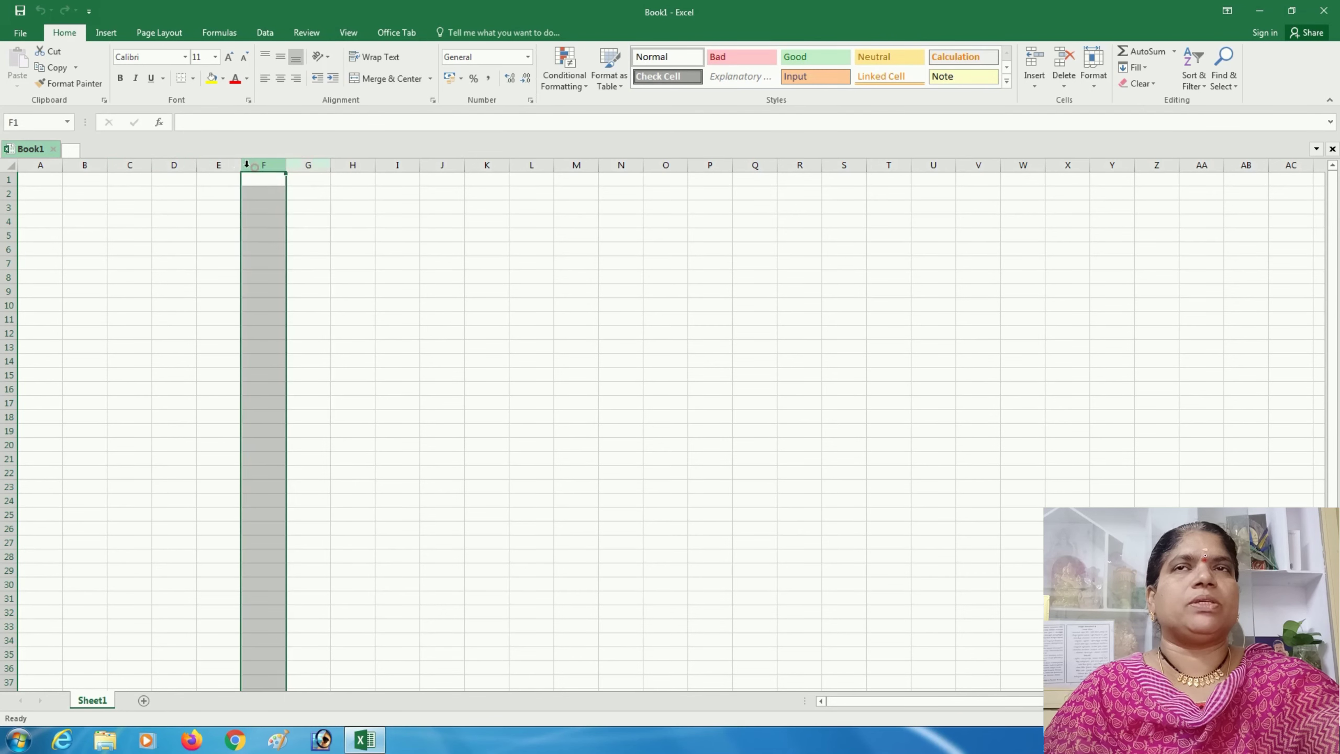
pyautogui.click(215, 166)
pyautogui.click(10, 236)
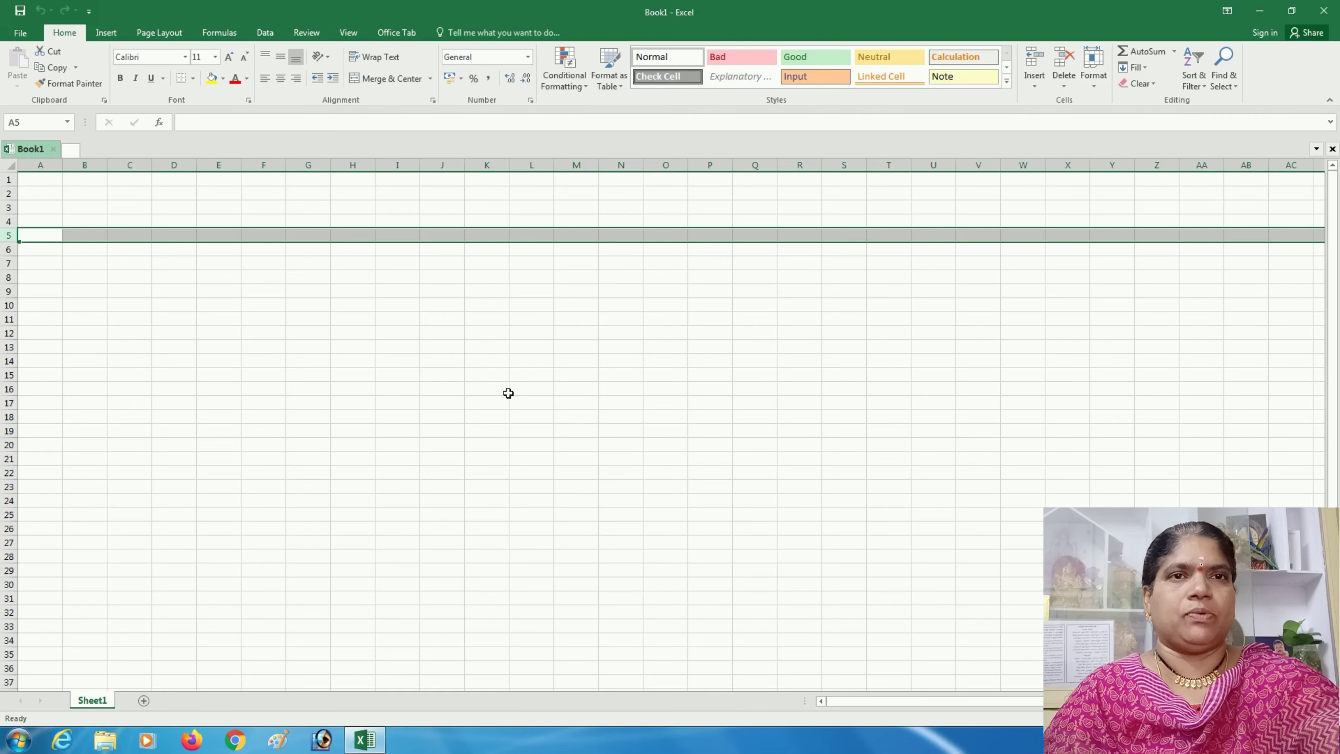
pyautogui.click(258, 353)
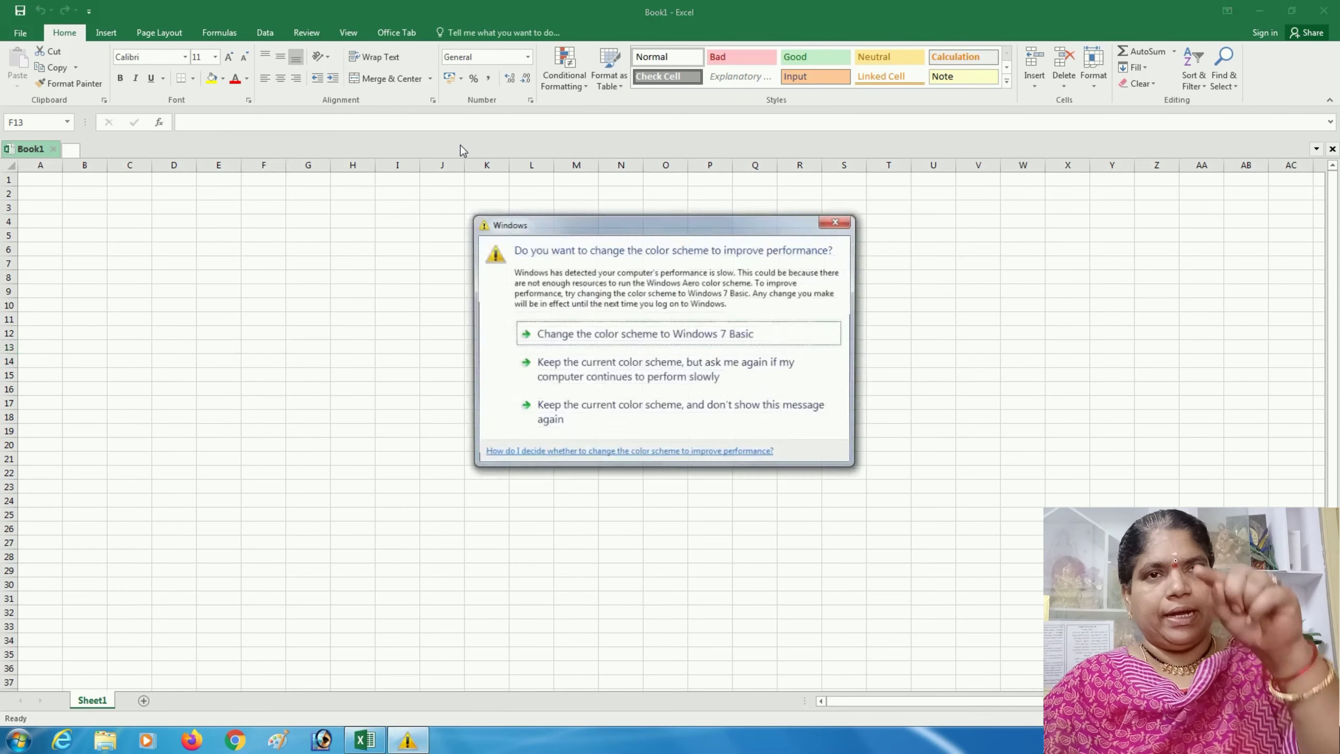
# - Close the Windows colour-scheme warning to bring the empty Book1 sheet back into view
pyautogui.click(837, 221)
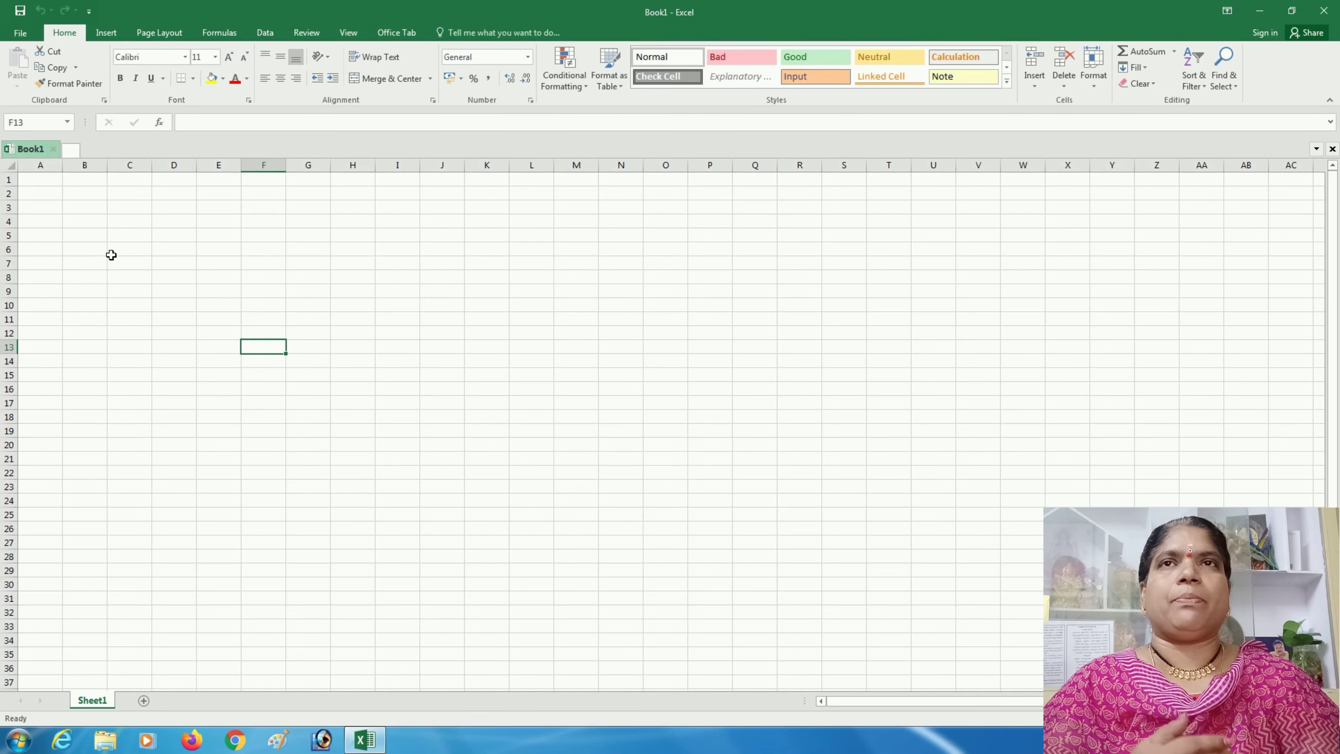
# - Enter test entries fd, fdf, fdf, fdff and several fdf values down F13 through F21
pyautogui.write('fd')
pyautogui.press('Return')
pyautogui.write('fdf')
pyautogui.press('Return')
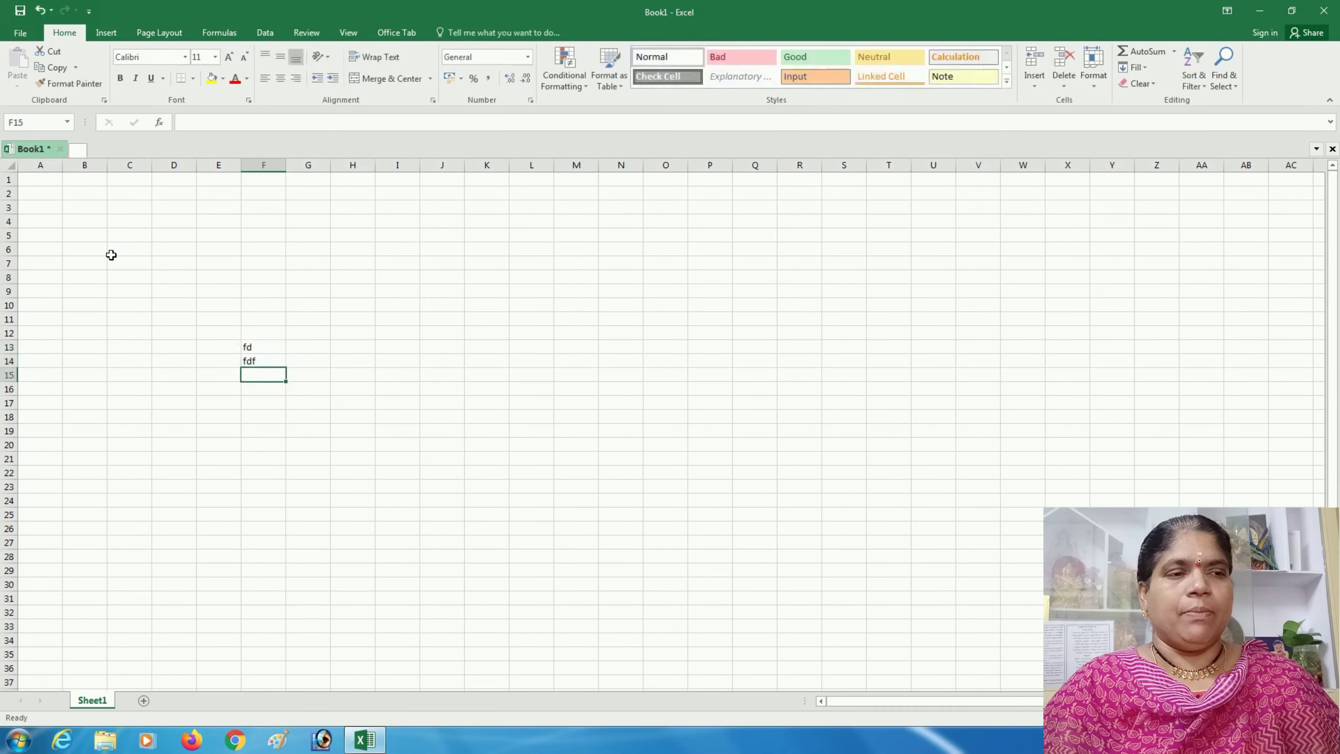
pyautogui.write('fdf')
pyautogui.press('Return')
pyautogui.write('fdff')
pyautogui.press('Return')
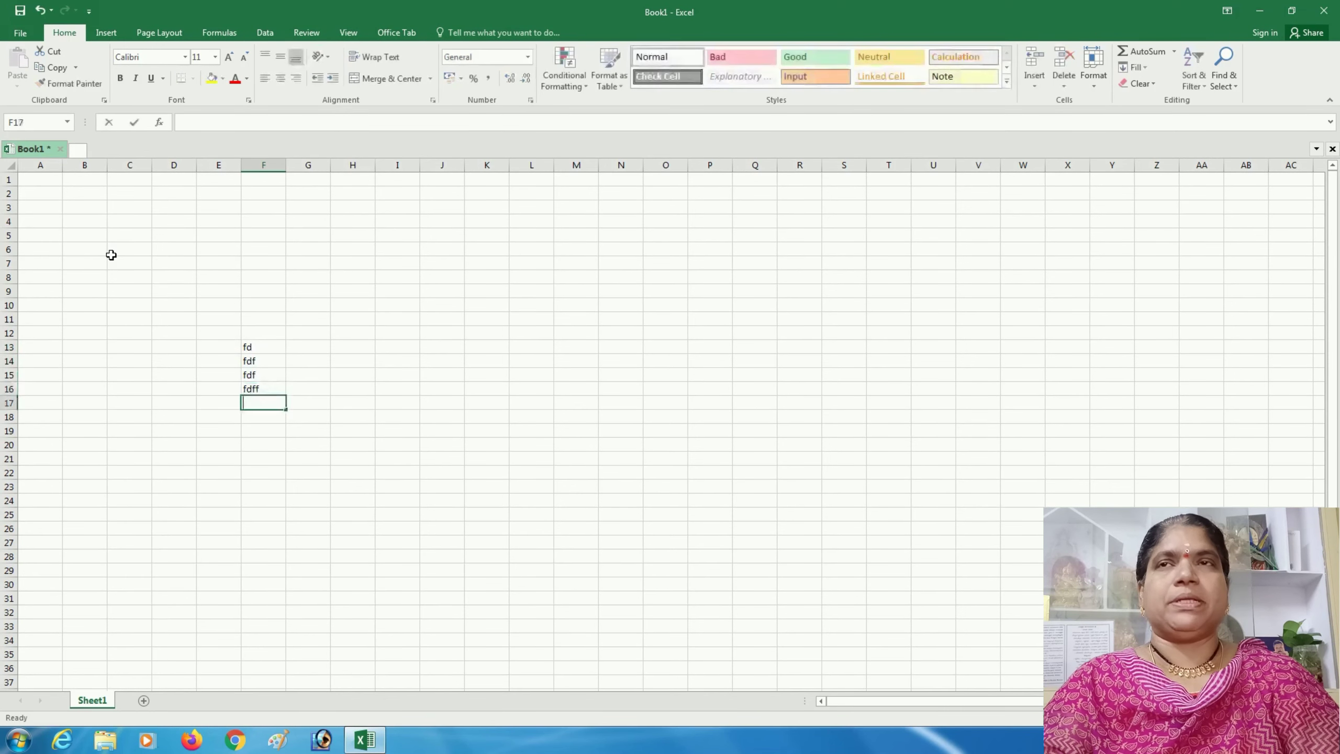
pyautogui.write('fdf')
pyautogui.press('Return')
pyautogui.write('fdf fdf')
pyautogui.press('Return')
pyautogui.write('fdf')
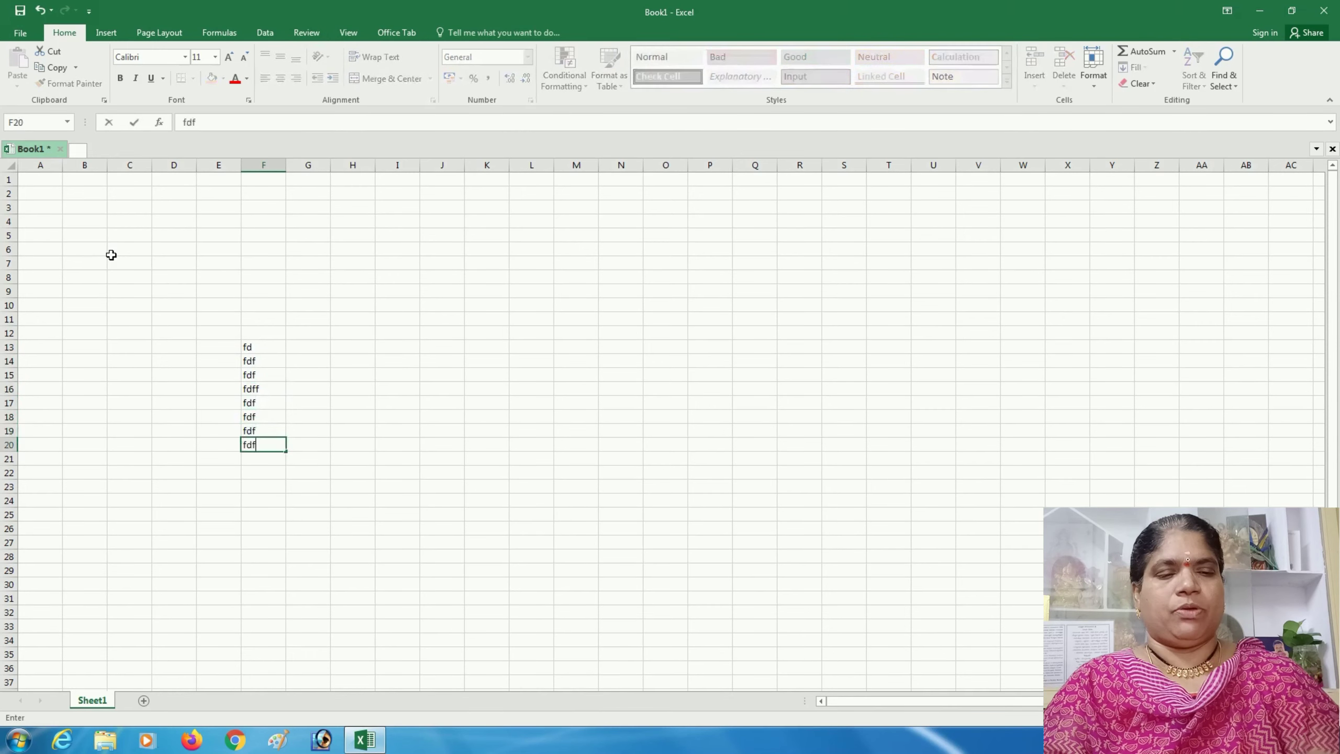
pyautogui.press('Return')
pyautogui.write('fdf')
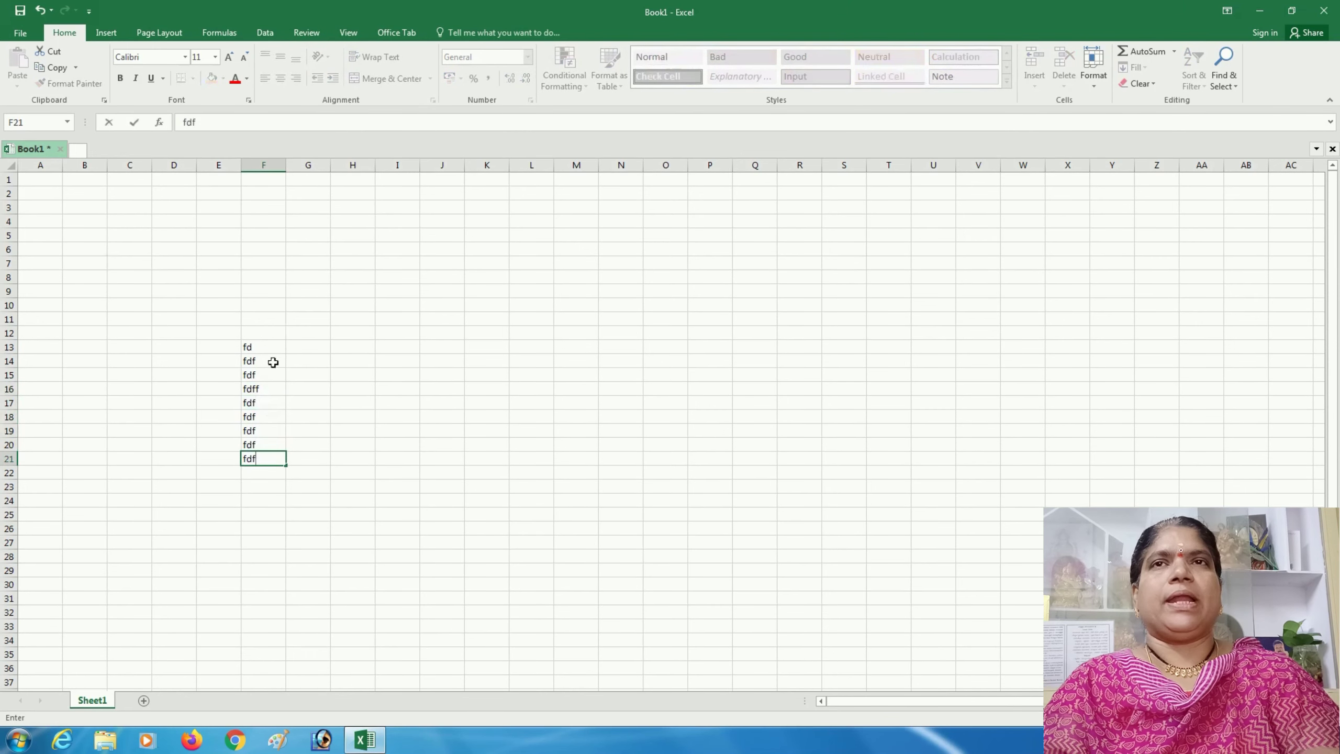
# - Commit the F21 entry, then select F13 and row 13 to show the test entries
pyautogui.click(271, 348)
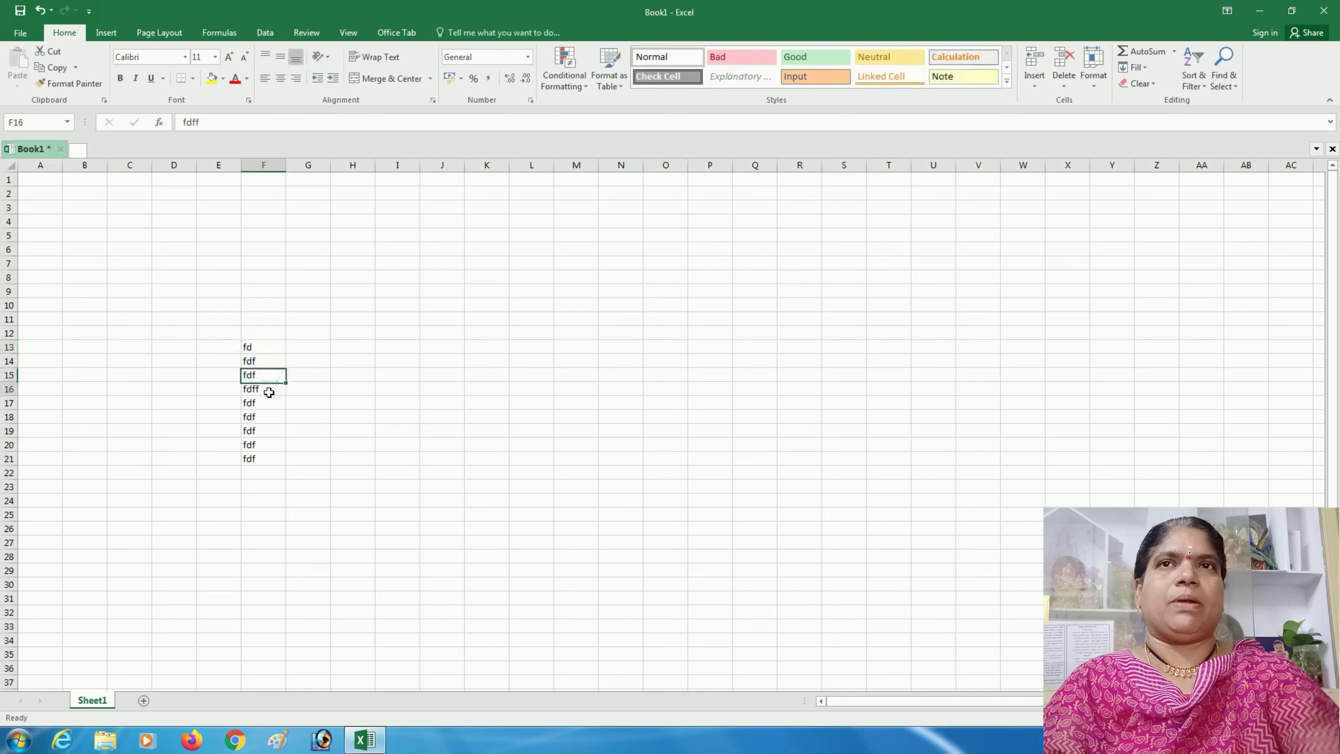
pyautogui.click(269, 390)
pyautogui.click(268, 351)
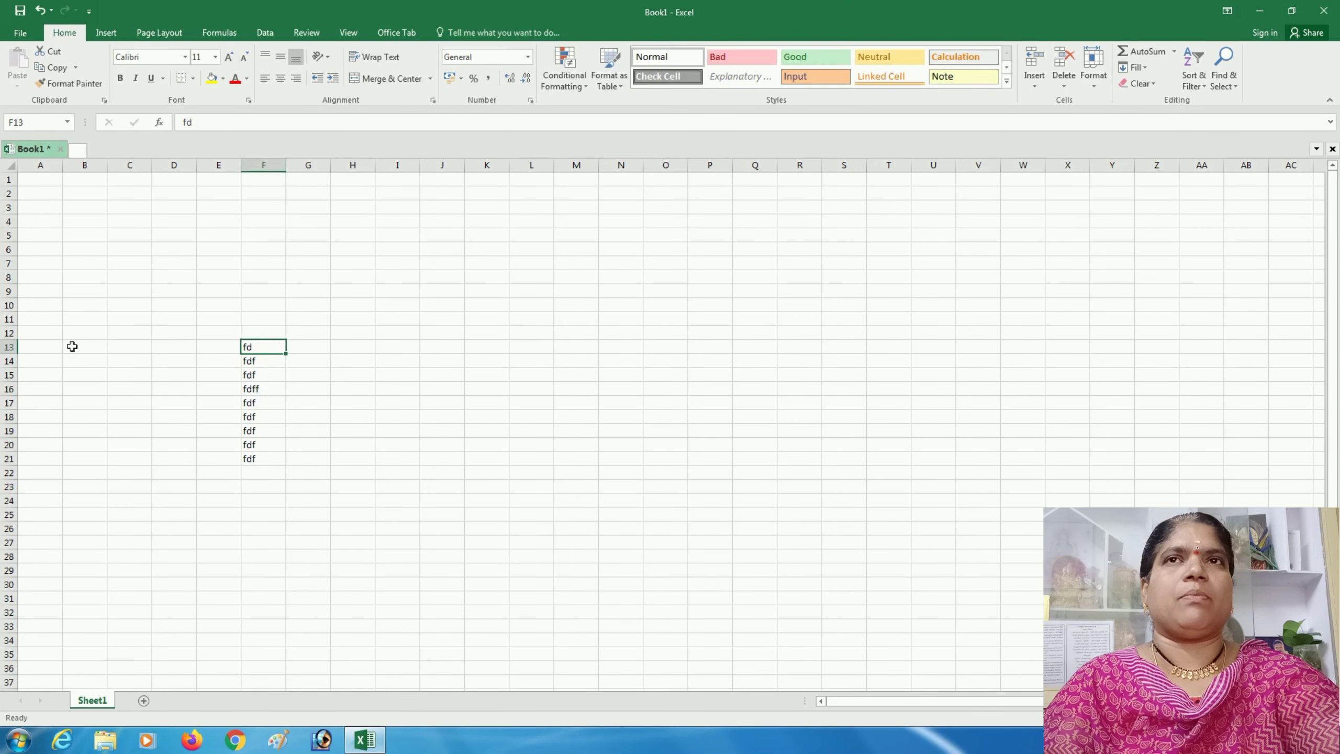
pyautogui.click(9, 347)
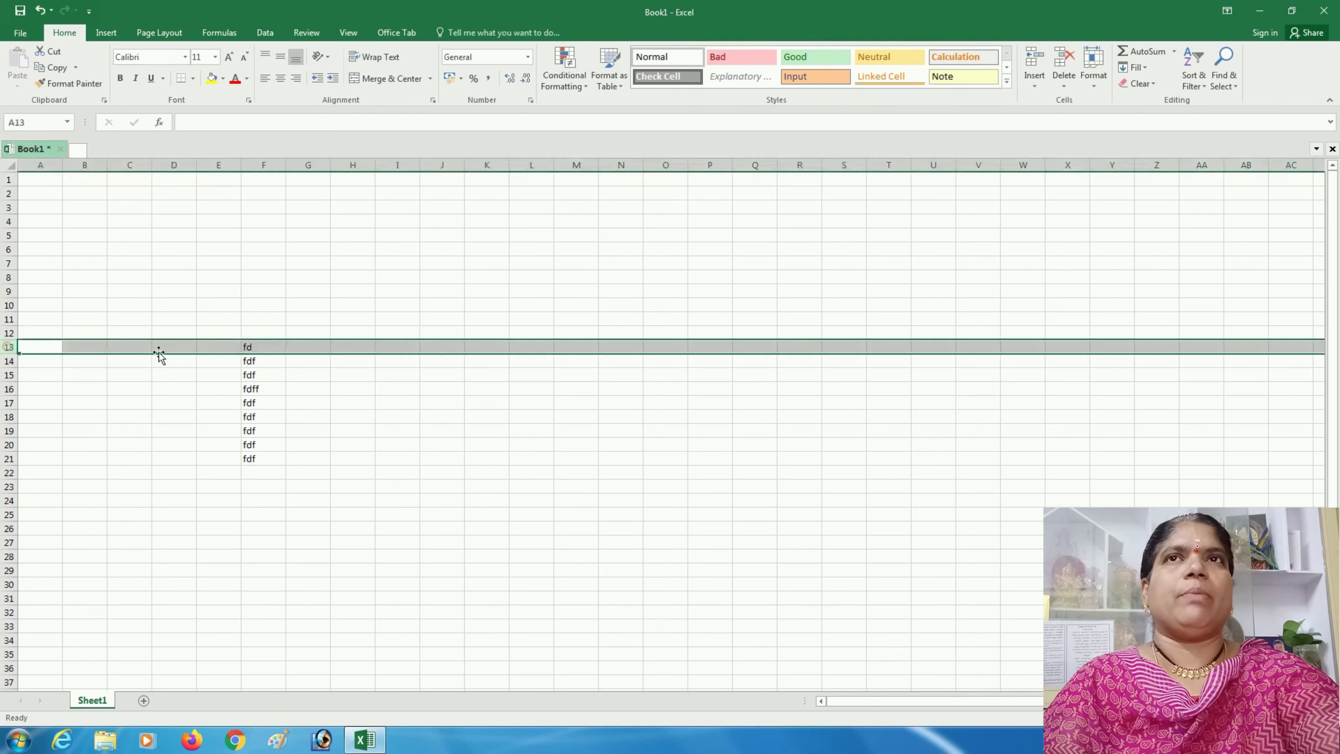
pyautogui.click(257, 347)
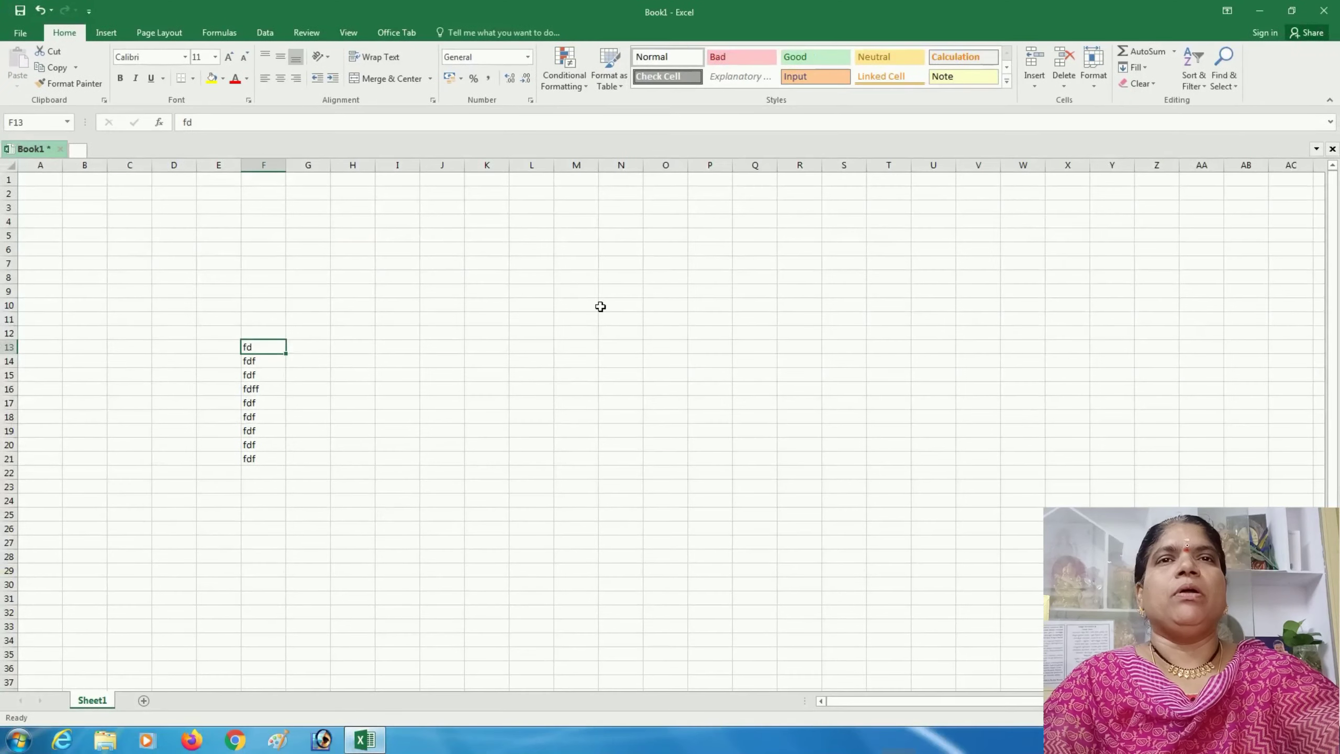
pyautogui.click(601, 306)
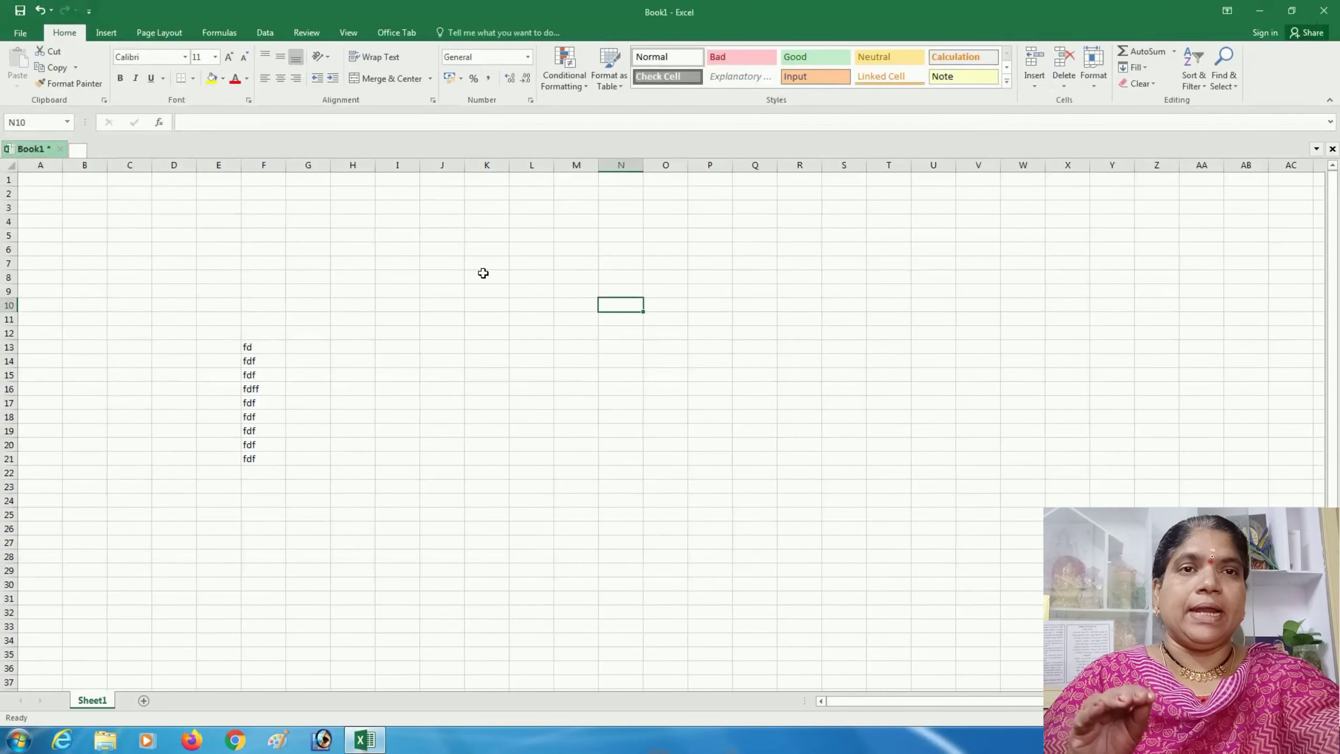
pyautogui.click(889, 516)
pyautogui.click(663, 526)
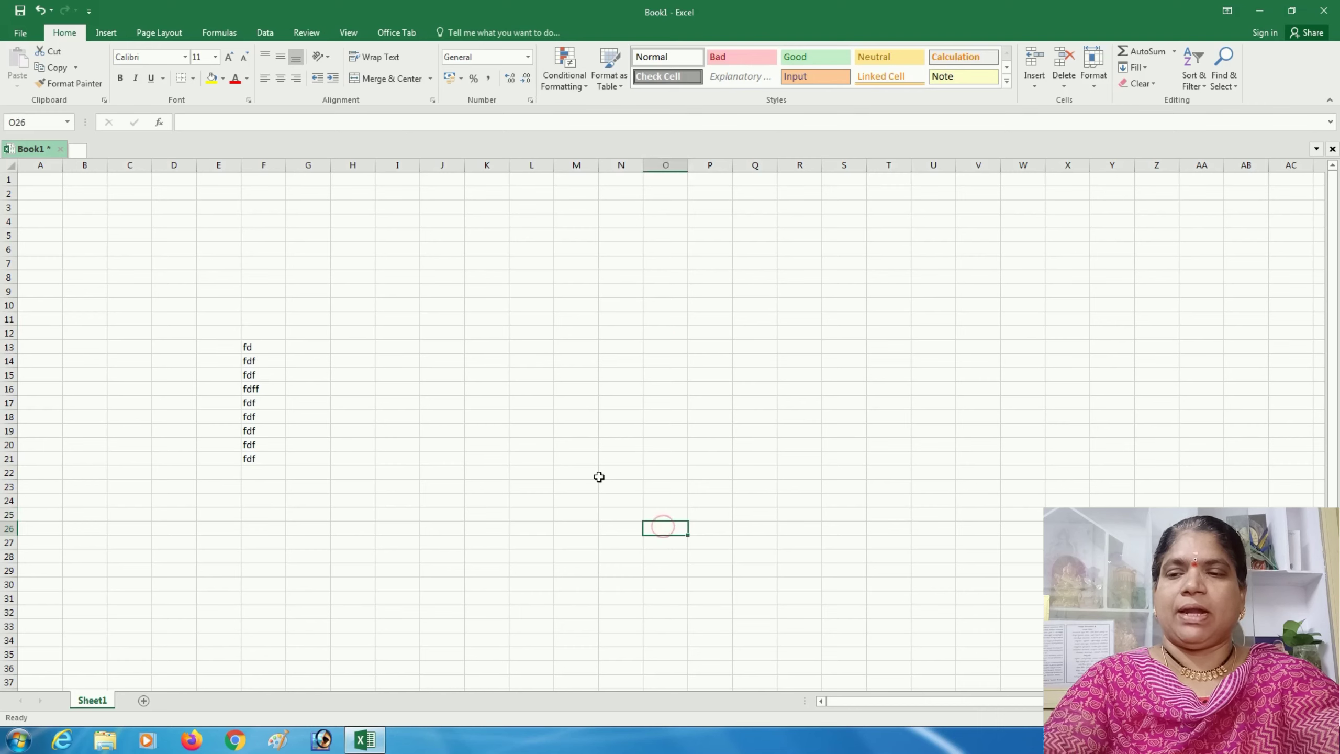
pyautogui.click(711, 460)
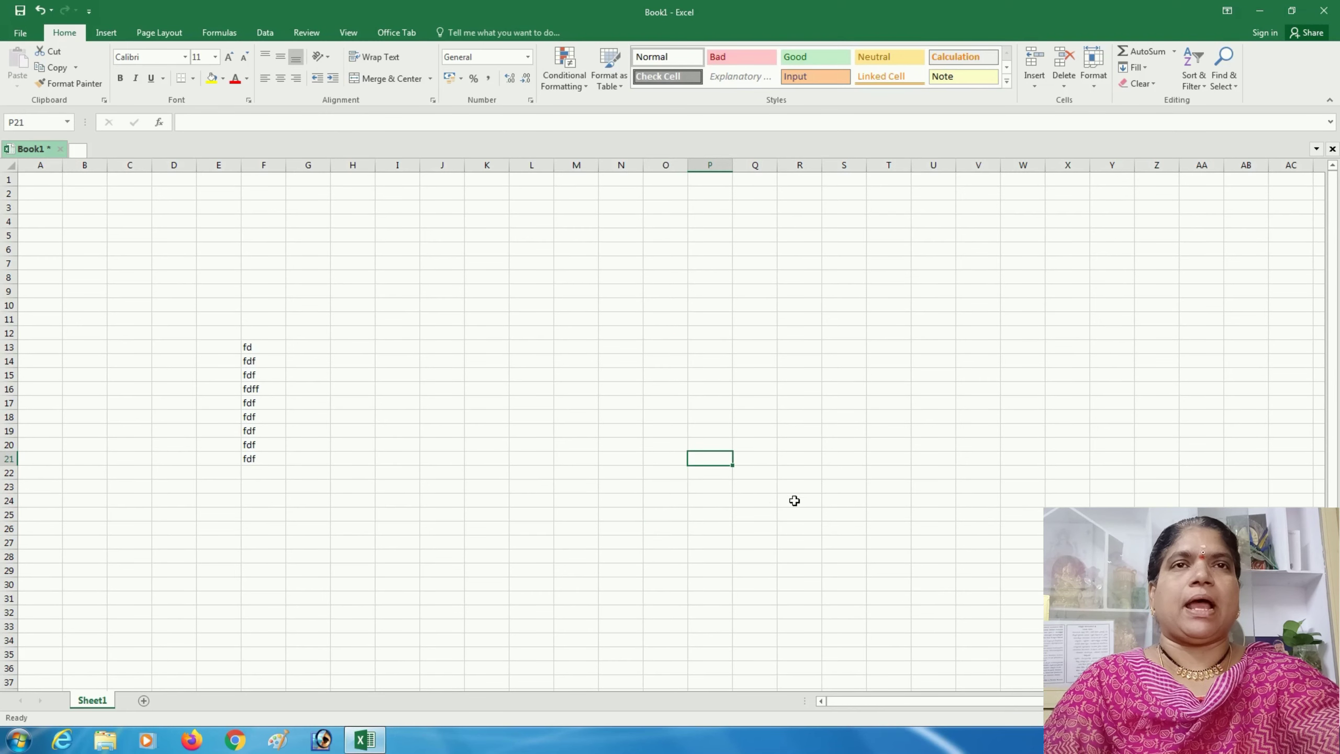
pyautogui.click(825, 540)
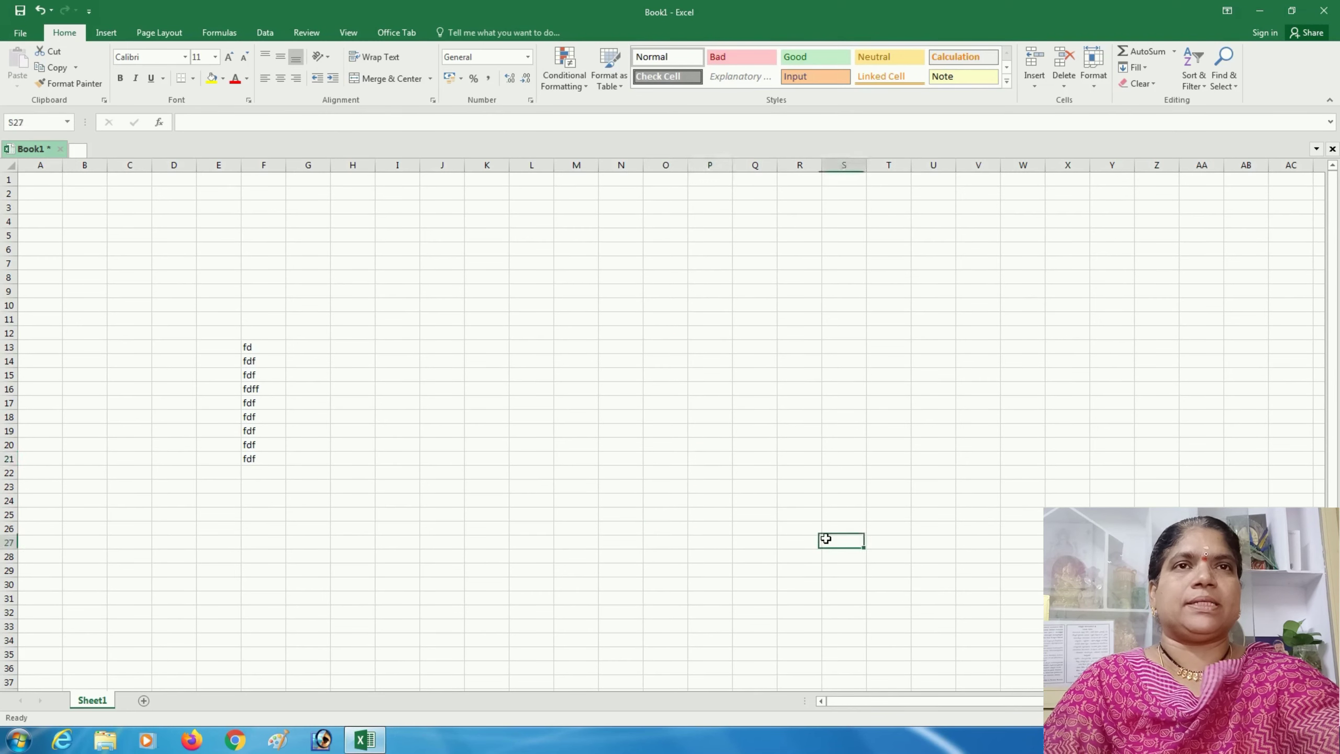
pyautogui.click(842, 390)
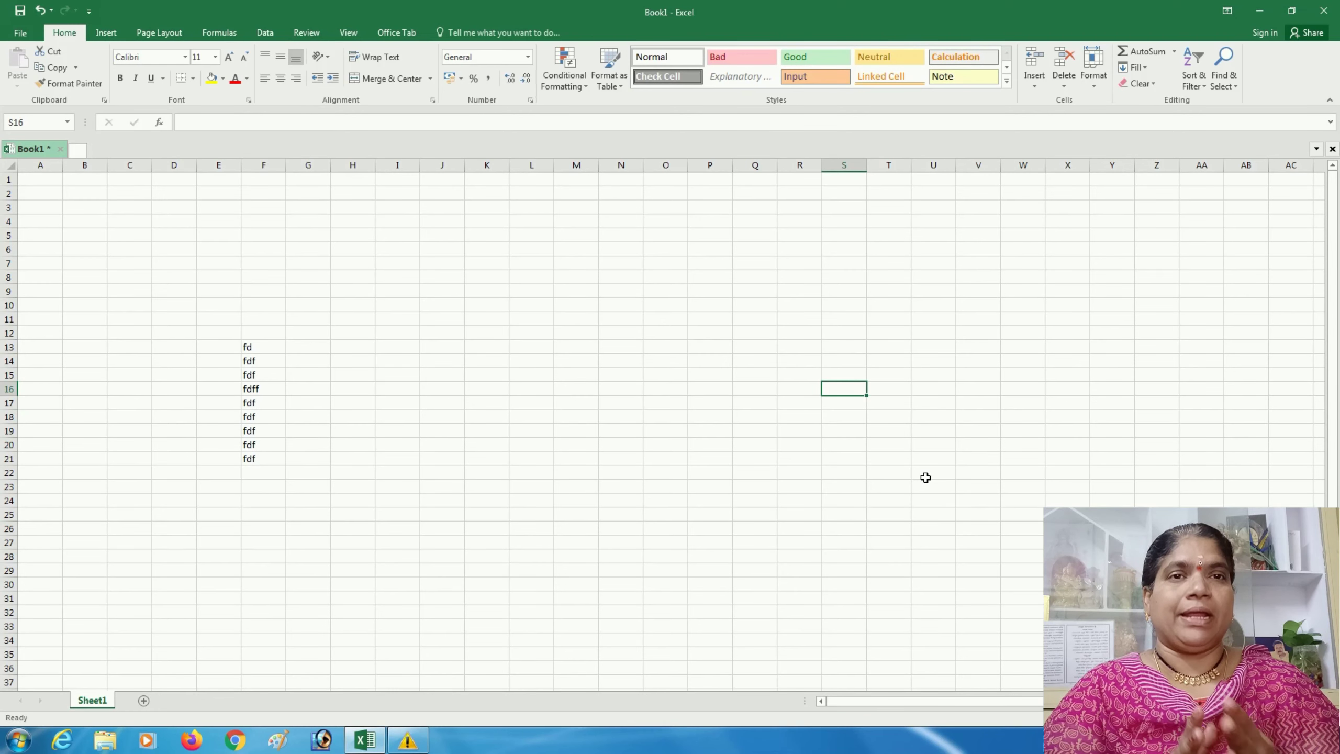
# - Clear the F13:F21 entries and enter 36, 63 and 69 into K16:K18
pyautogui.moveTo(252, 344); pyautogui.dragTo(255, 469)
pyautogui.press('Delete')
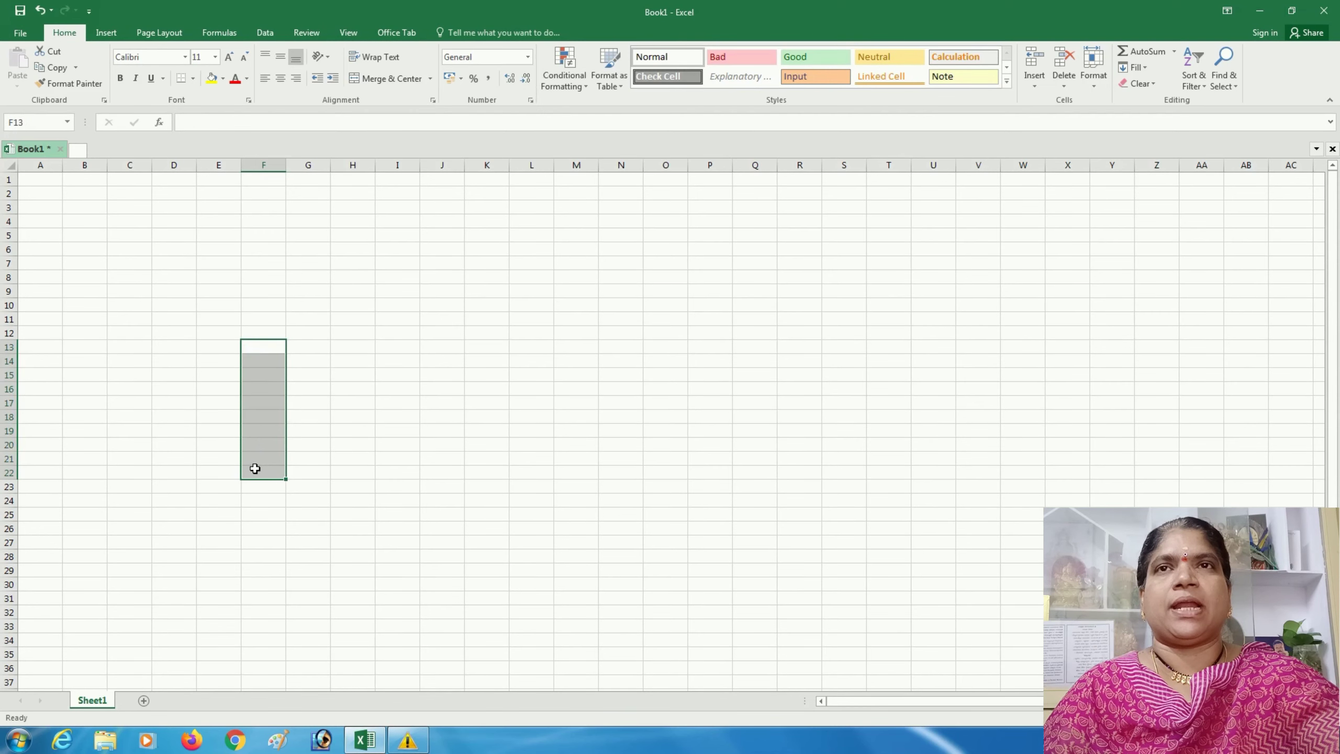
pyautogui.click(490, 386)
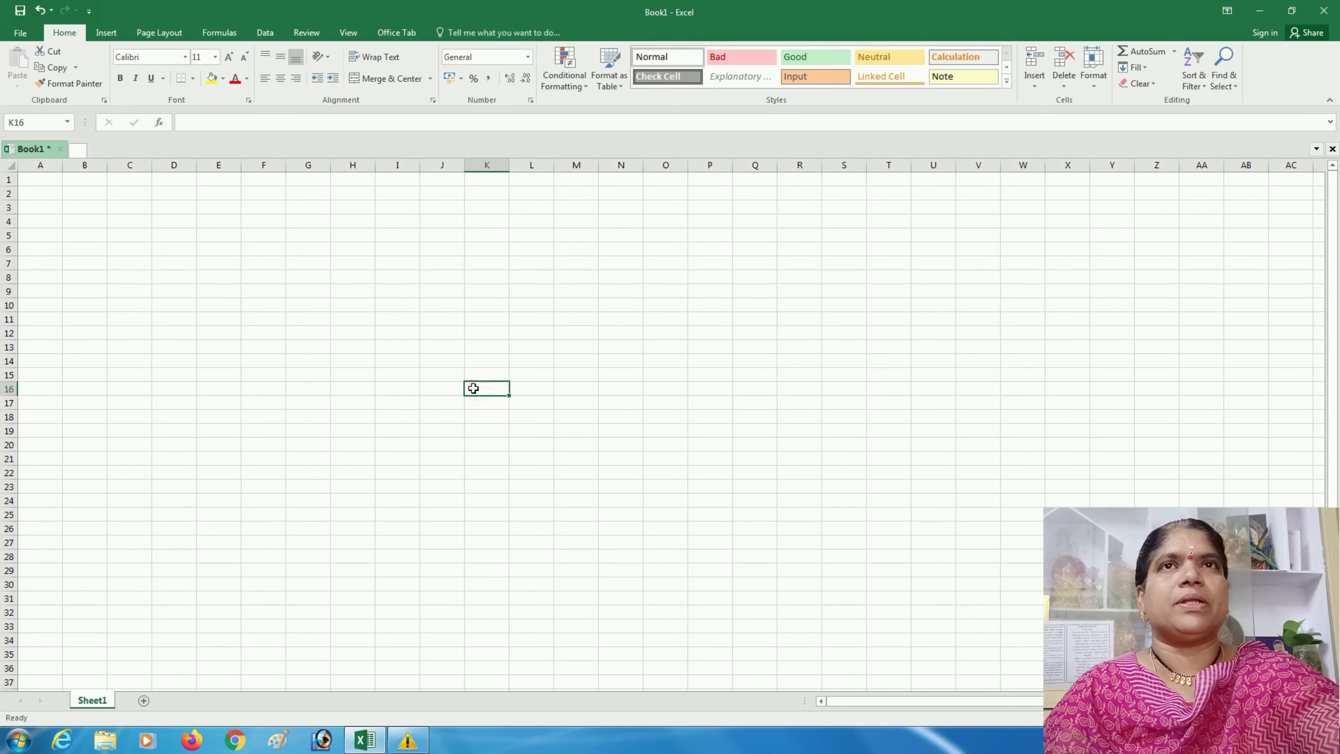
pyautogui.write('36')
pyautogui.press('Return')
pyautogui.write('63')
pyautogui.press('Return')
pyautogui.write('69')
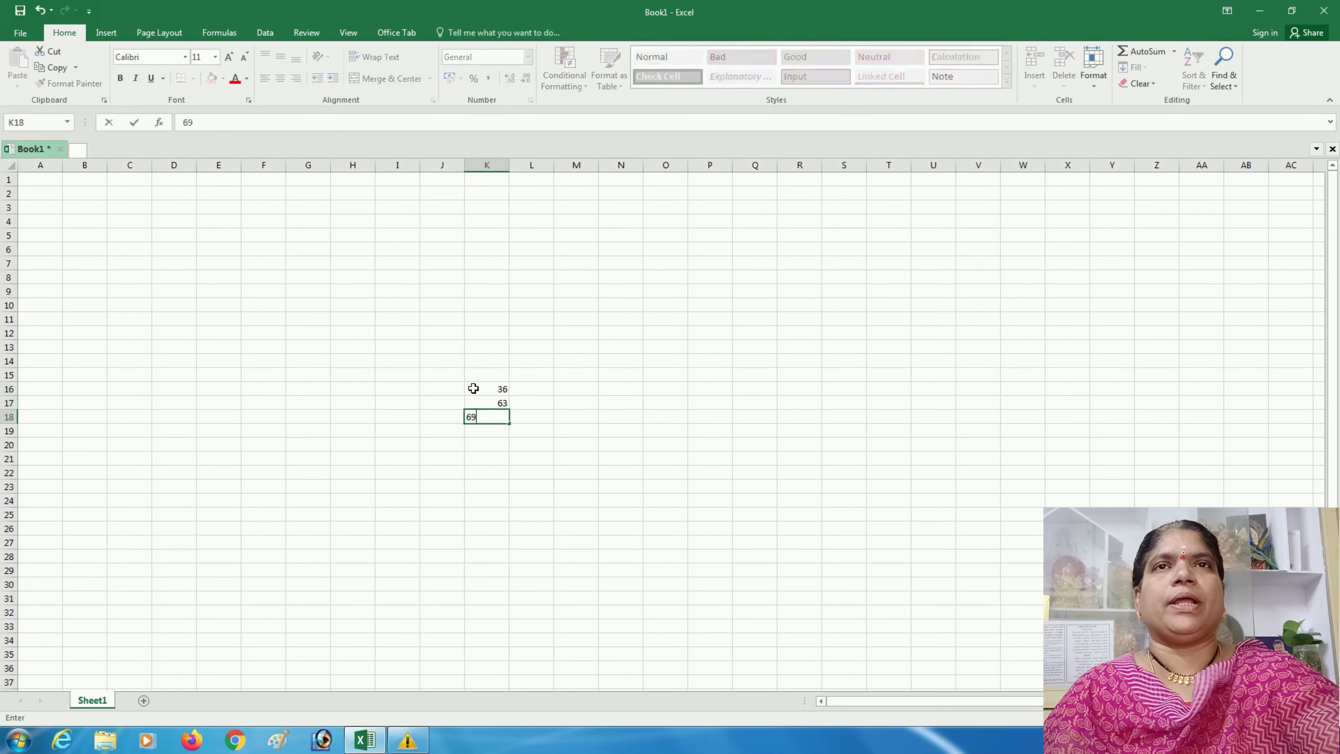
pyautogui.press('Return')
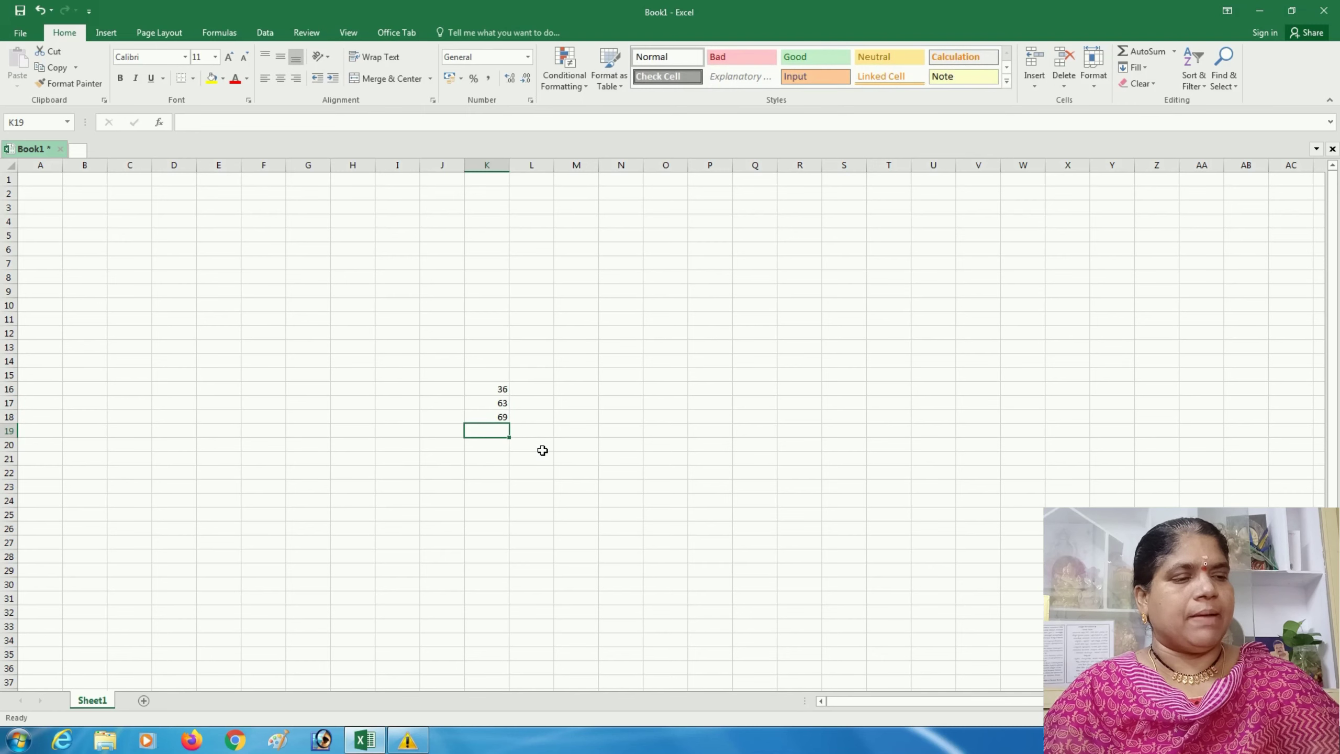
# - Delete the numbers 36, 63 and 69 from K16:K18 and return to cell A1
pyautogui.click(443, 385)
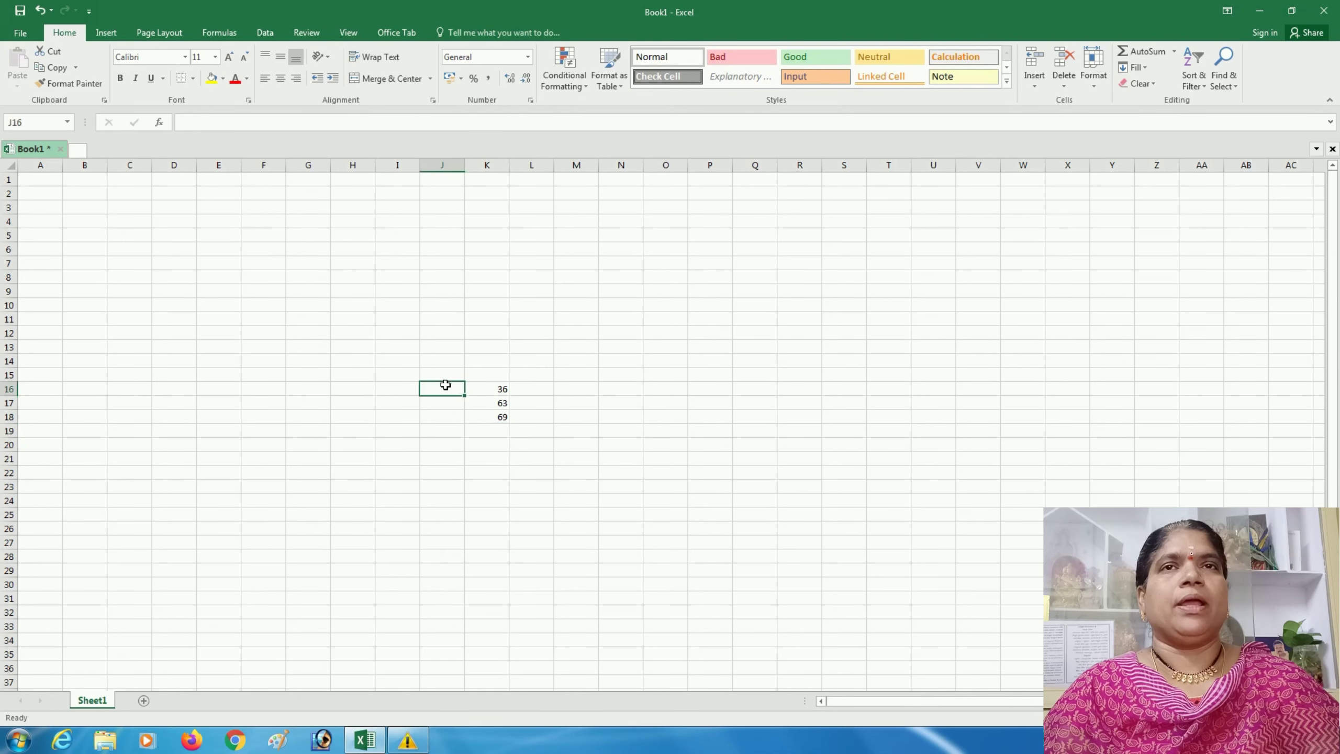
pyautogui.click(492, 388)
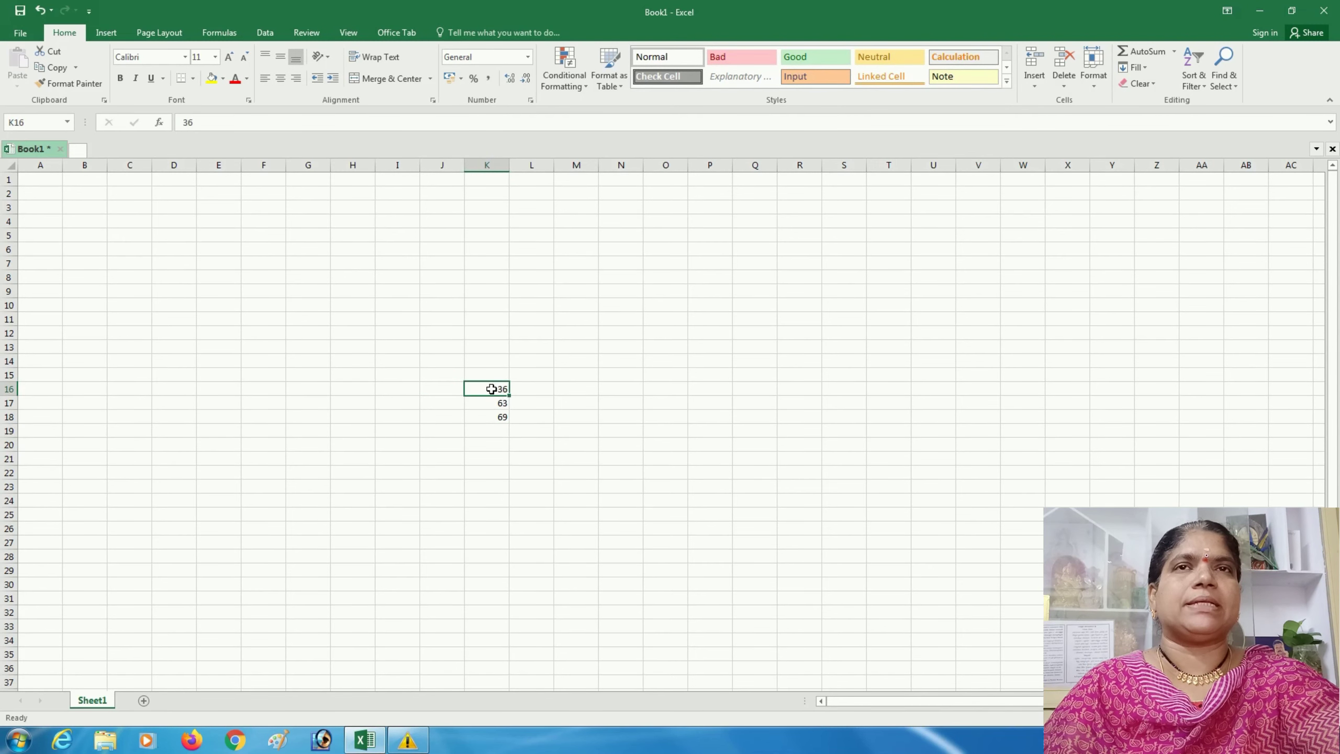
pyautogui.moveTo(492, 388); pyautogui.dragTo(493, 417)
pyautogui.click(563, 459)
pyautogui.click(487, 433)
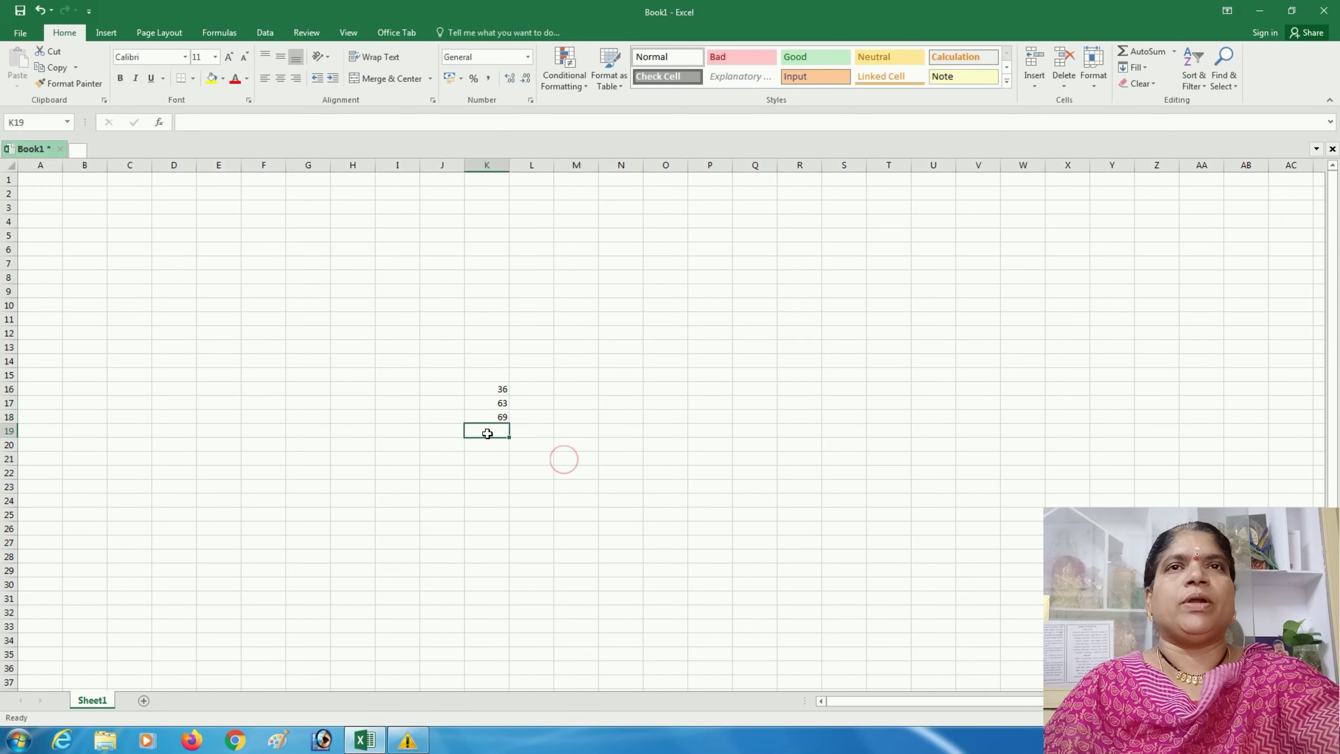
pyautogui.click(487, 388)
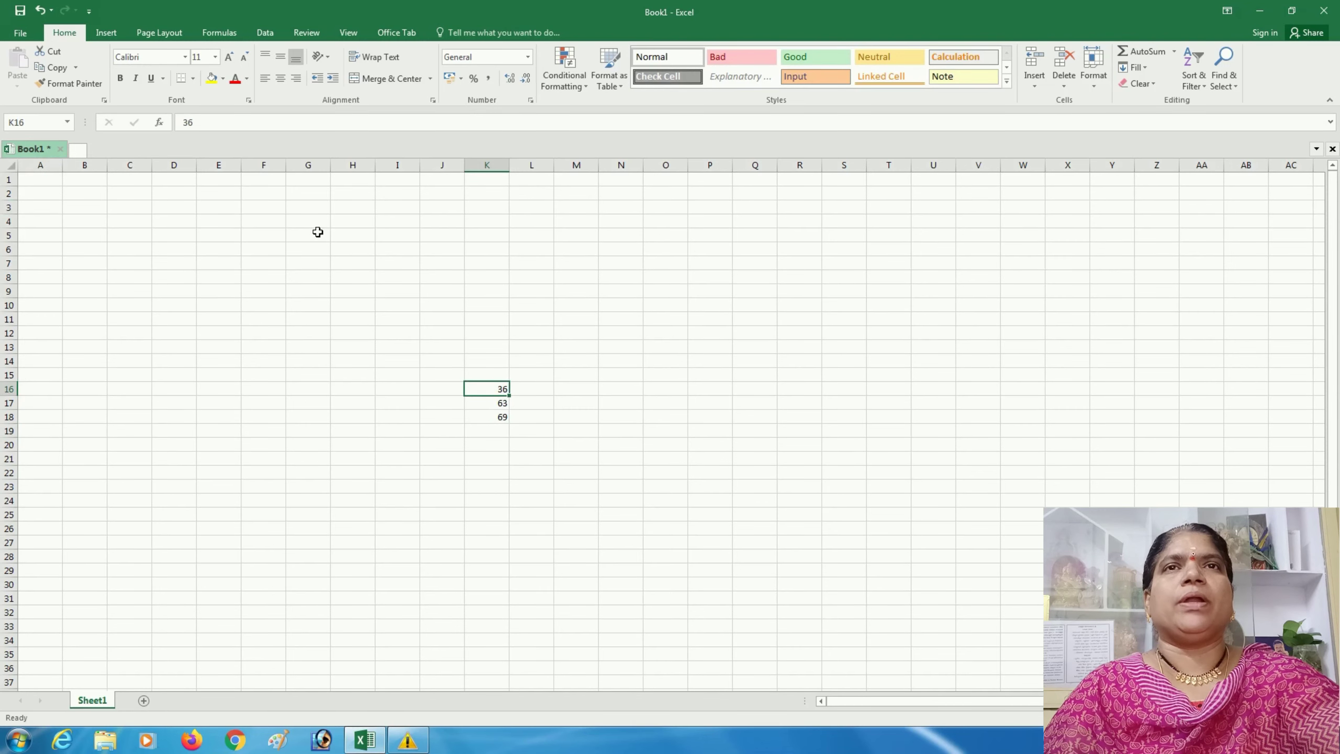
pyautogui.moveTo(488, 393); pyautogui.dragTo(488, 417)
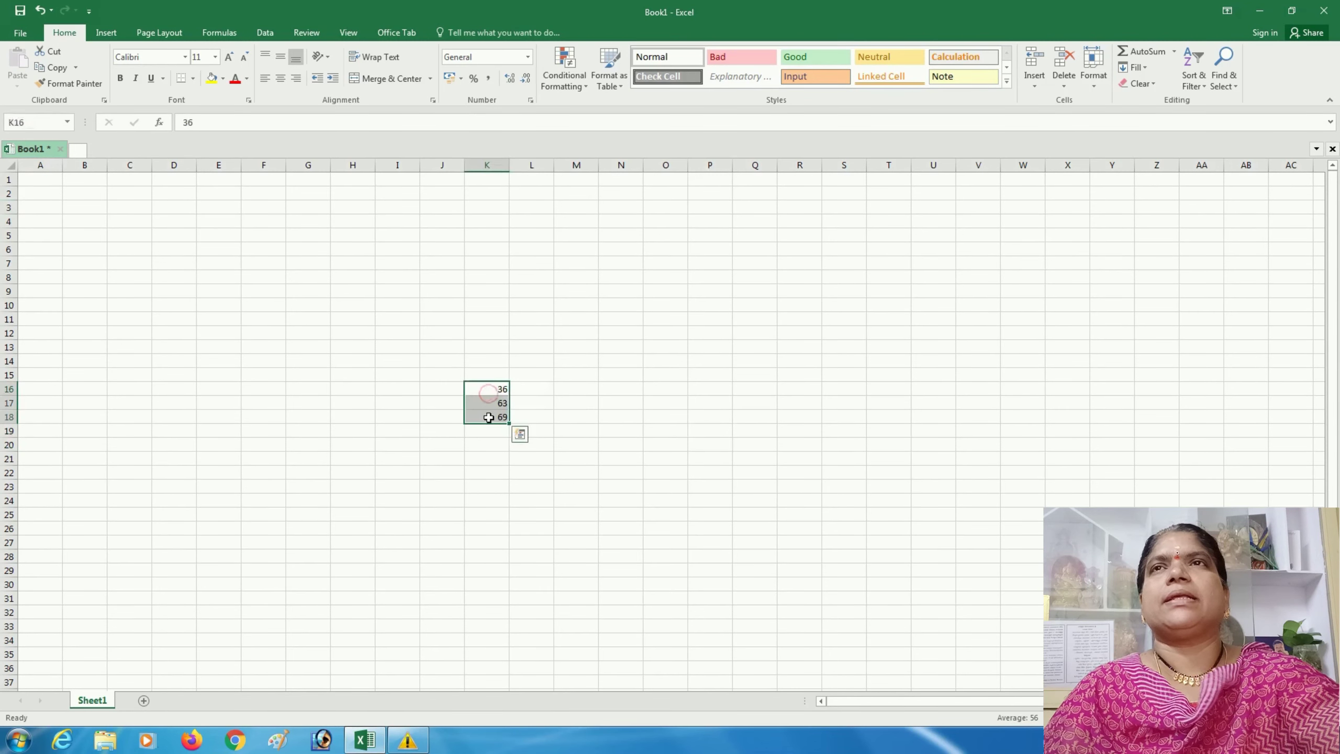
pyautogui.press('Delete')
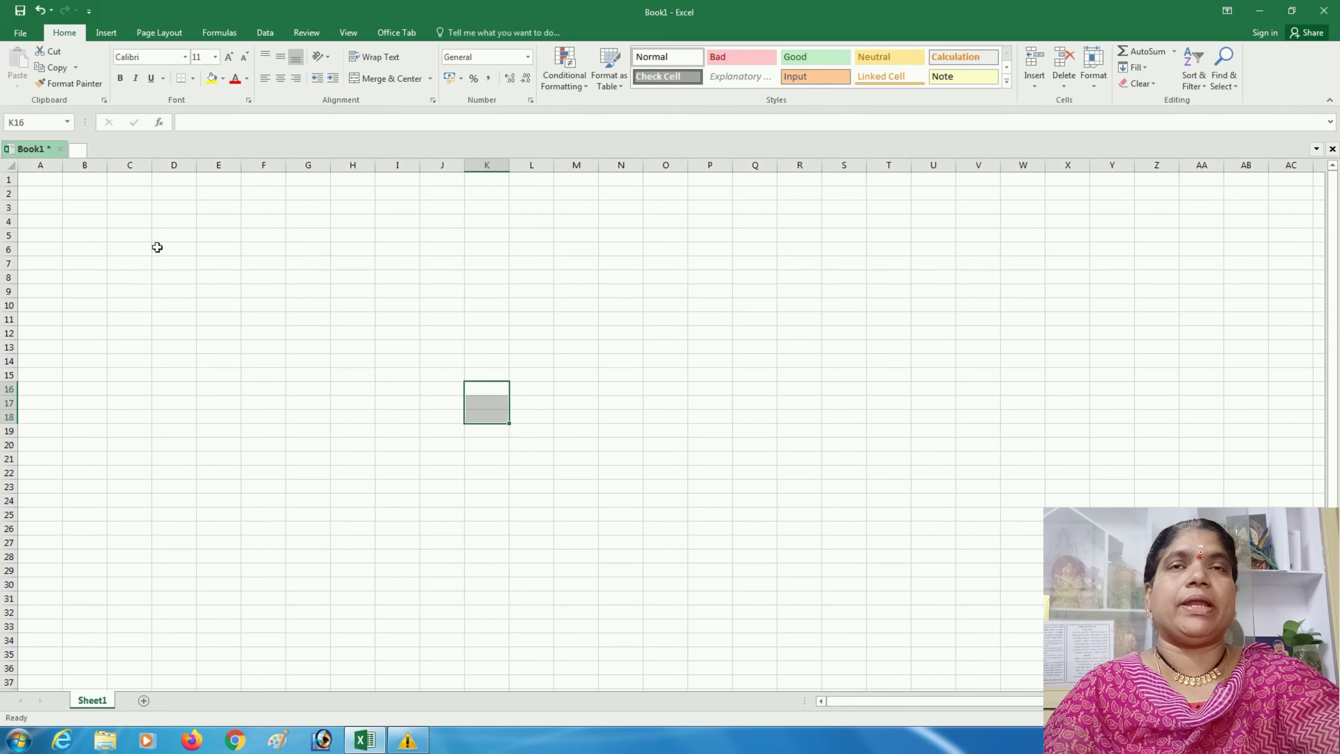
pyautogui.click(41, 182)
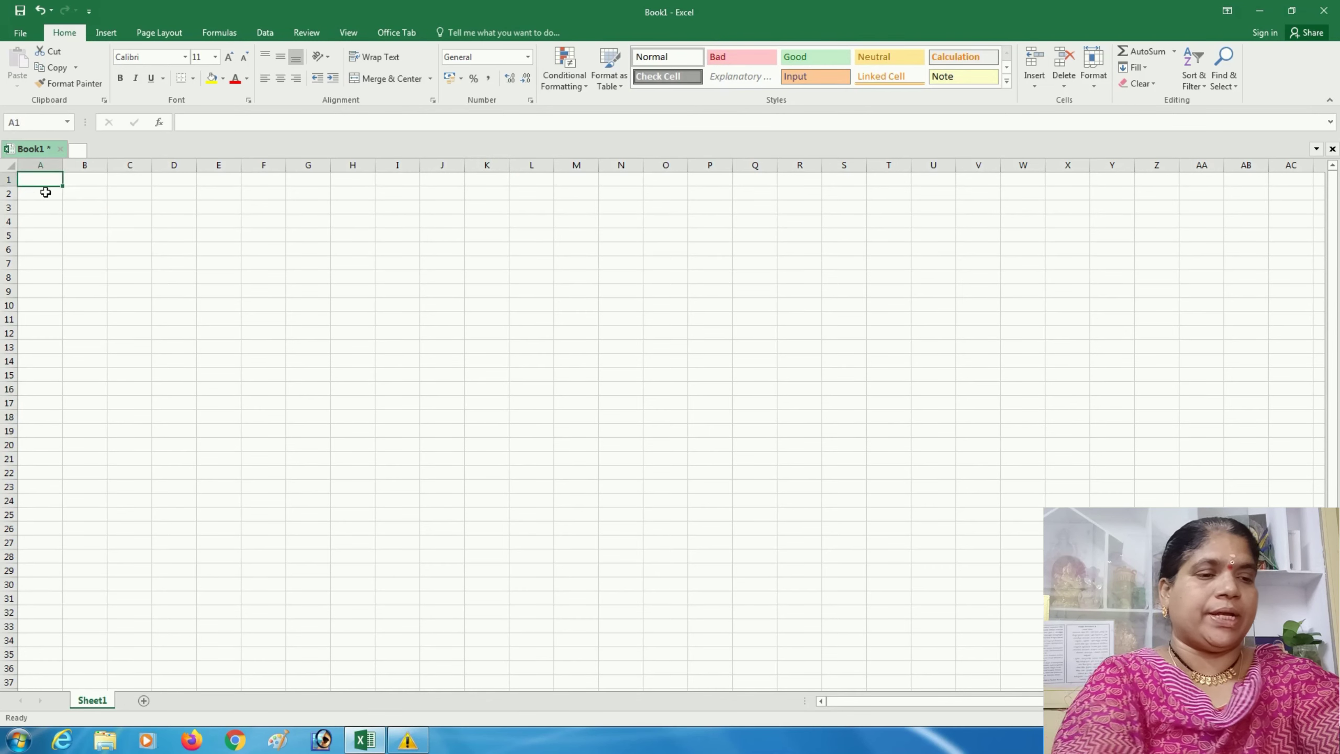
# - Jump from A1 to the sheet's last row and back, then to the last column, XFD
pyautogui.click(397, 628)
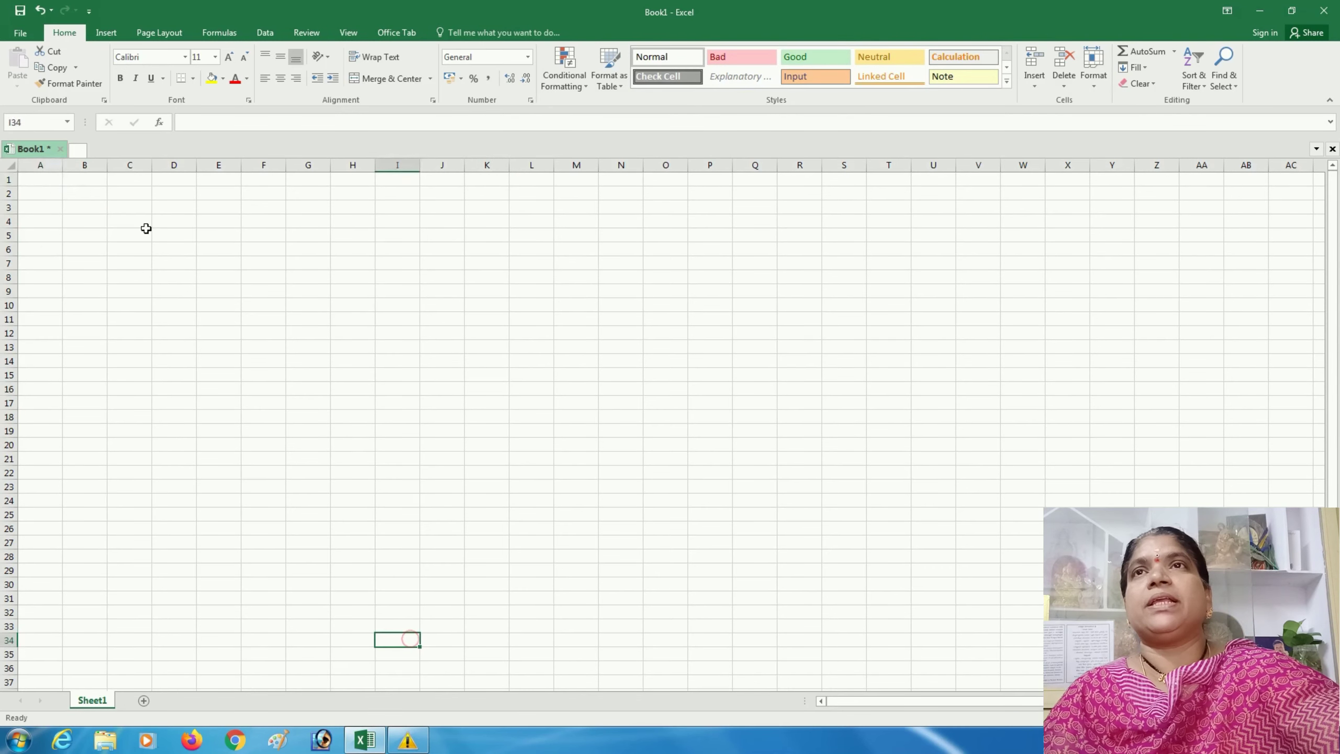
pyautogui.click(42, 182)
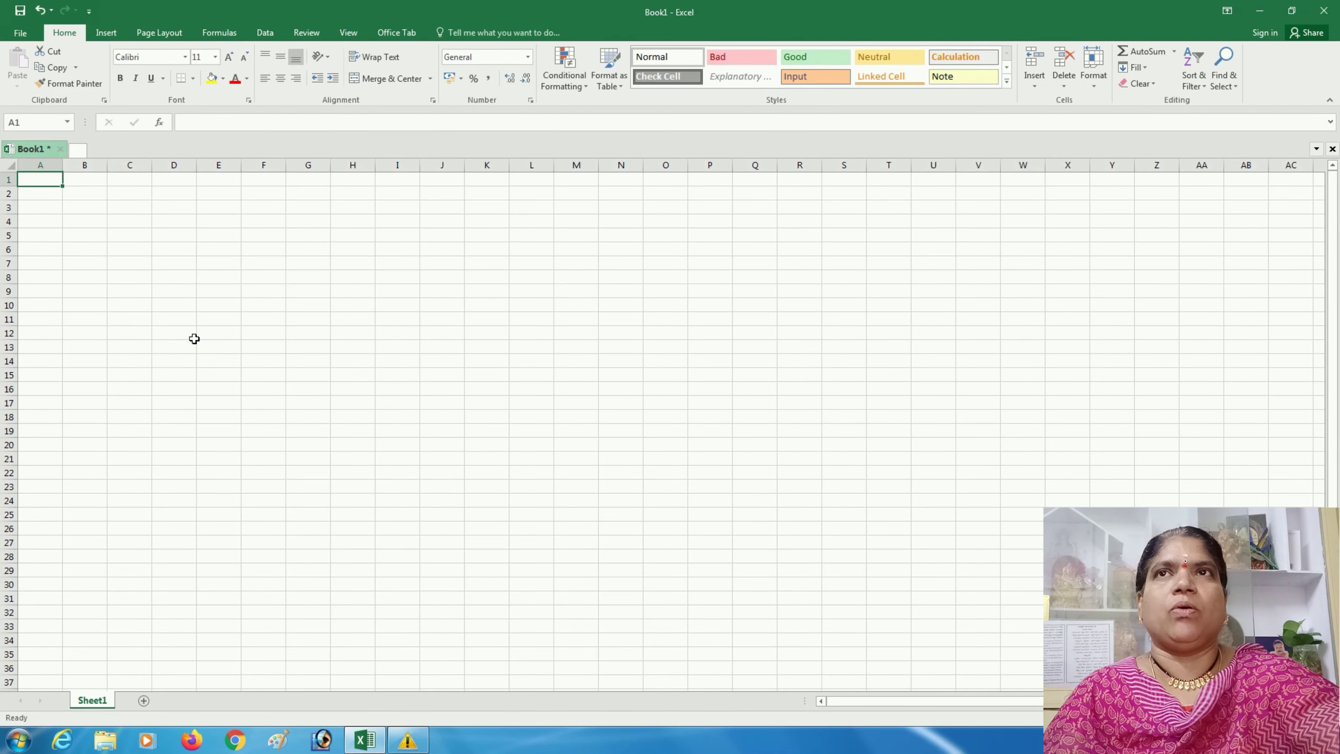
pyautogui.hotkey('ctrl', 'Down')
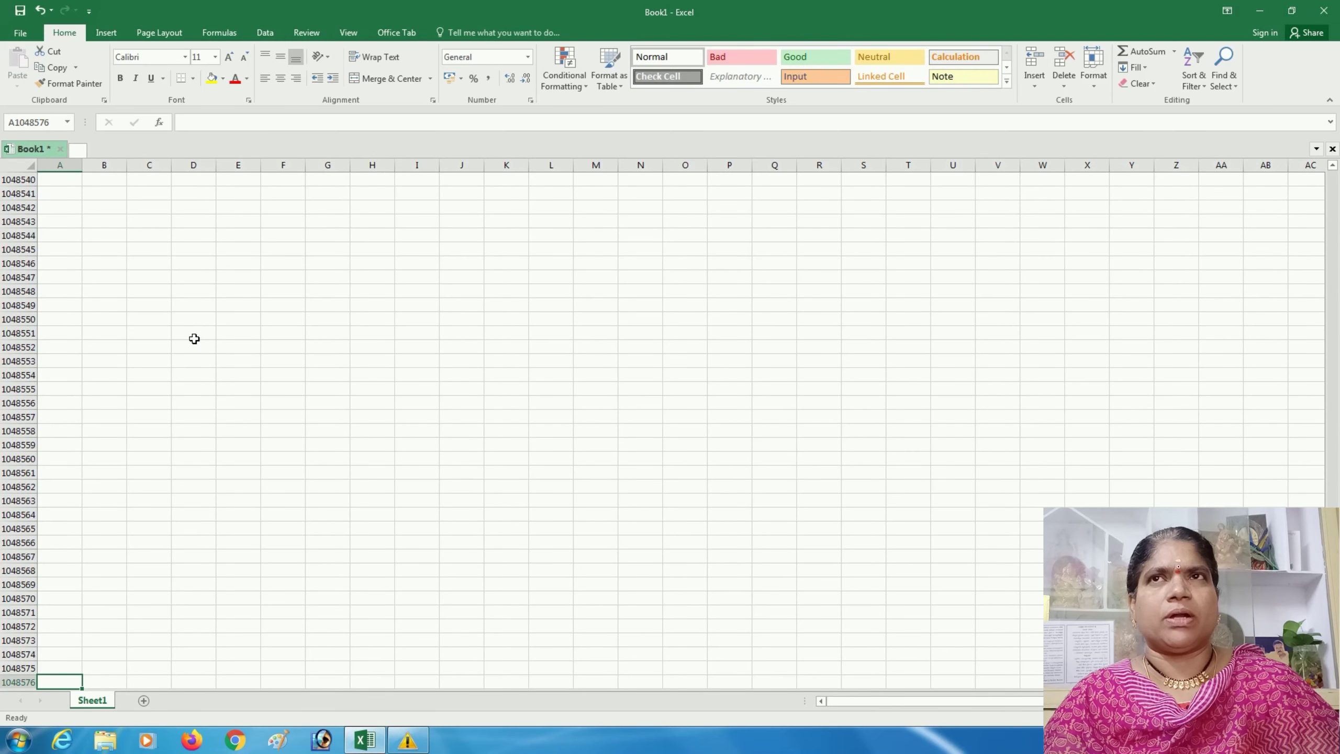
pyautogui.hotkey('ctrl', 'Up')
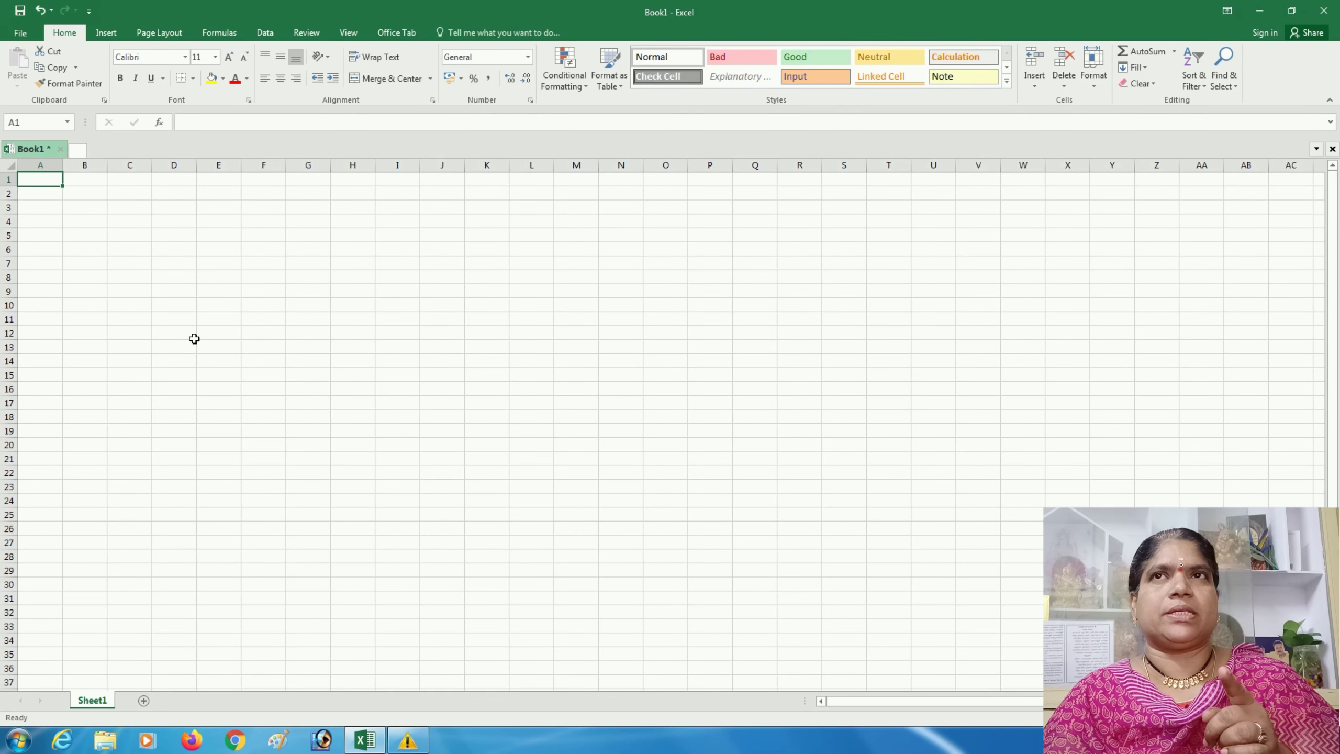
pyautogui.hotkey('ctrl', 'Right')
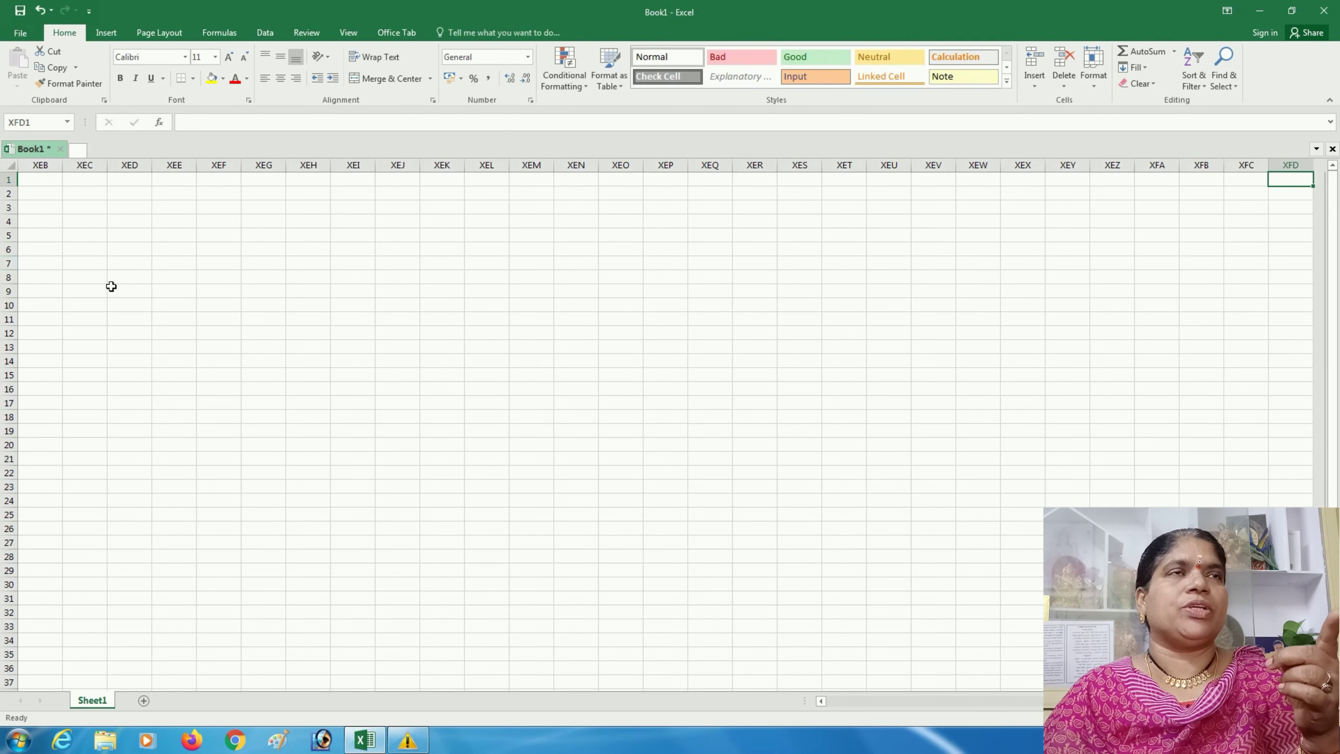
# - Return to column A on row 4, then select every cell with the Select All corner
pyautogui.click(60, 223)
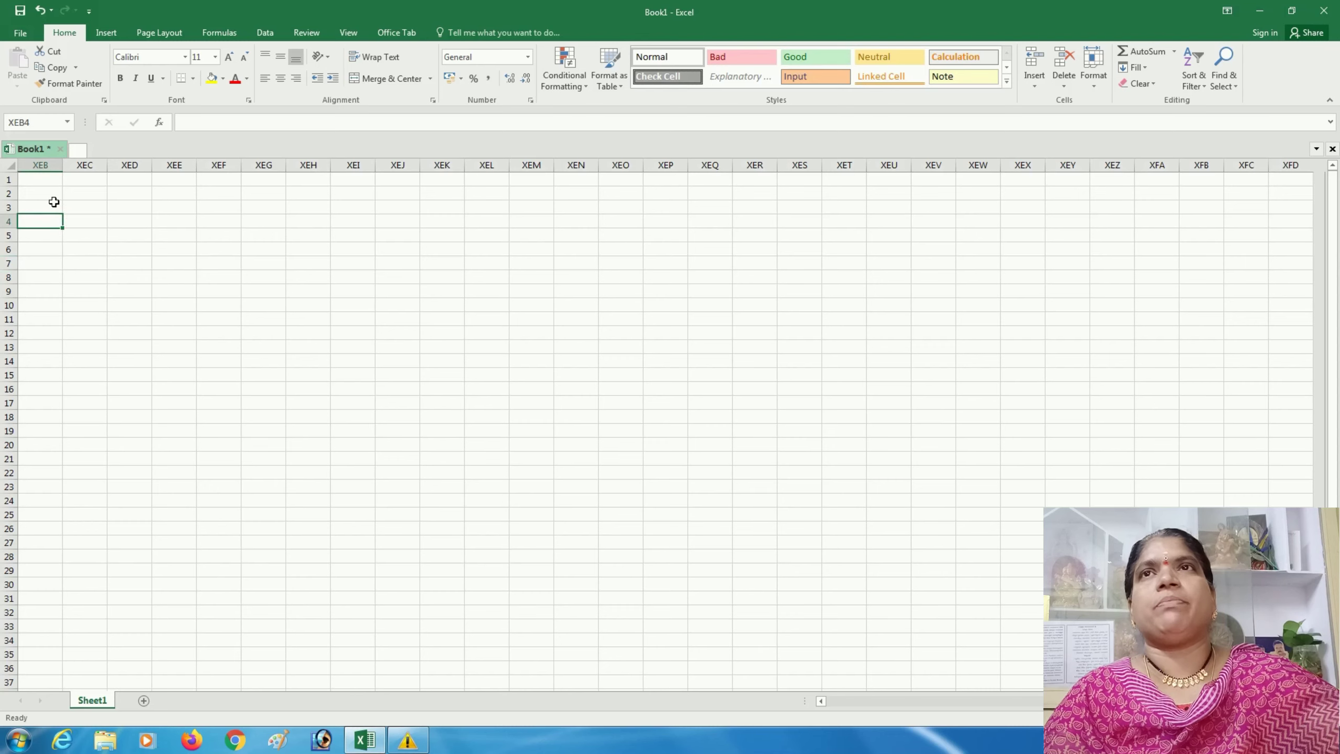
pyautogui.hotkey('ctrl', 'Left')
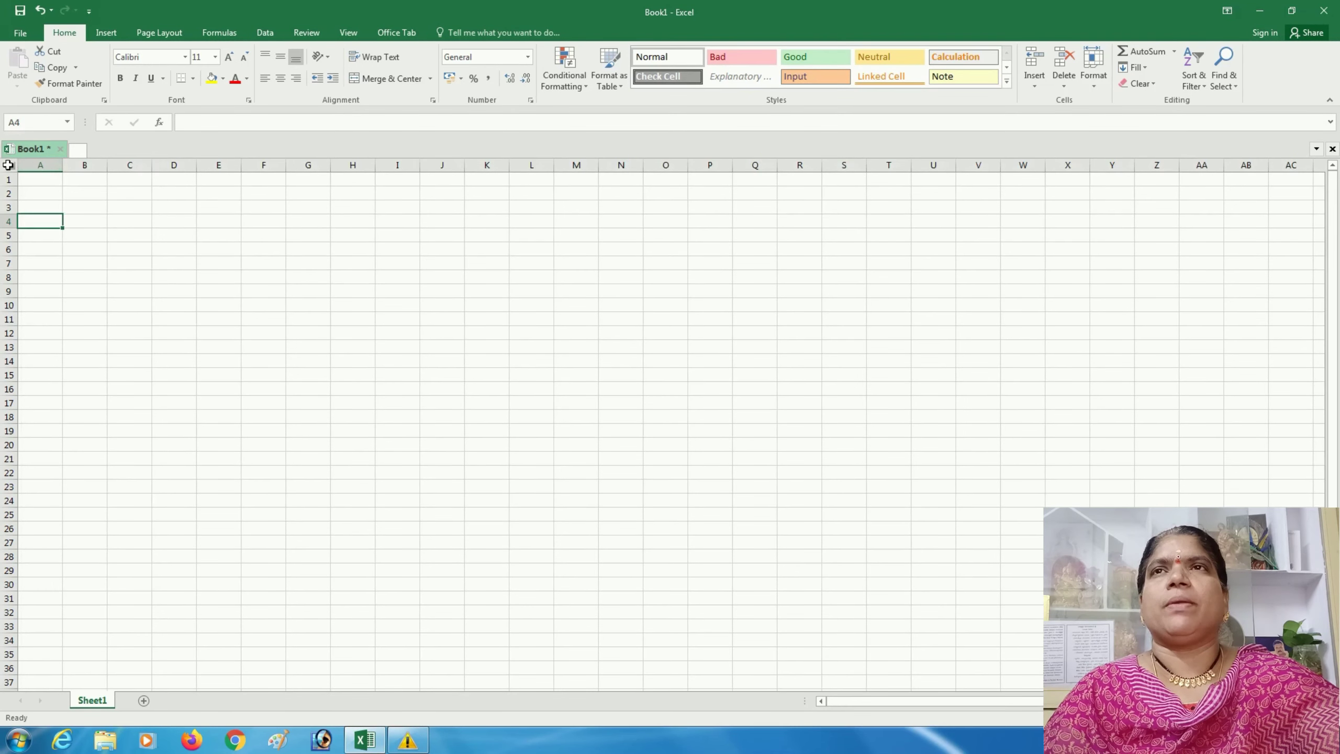
pyautogui.click(8, 165)
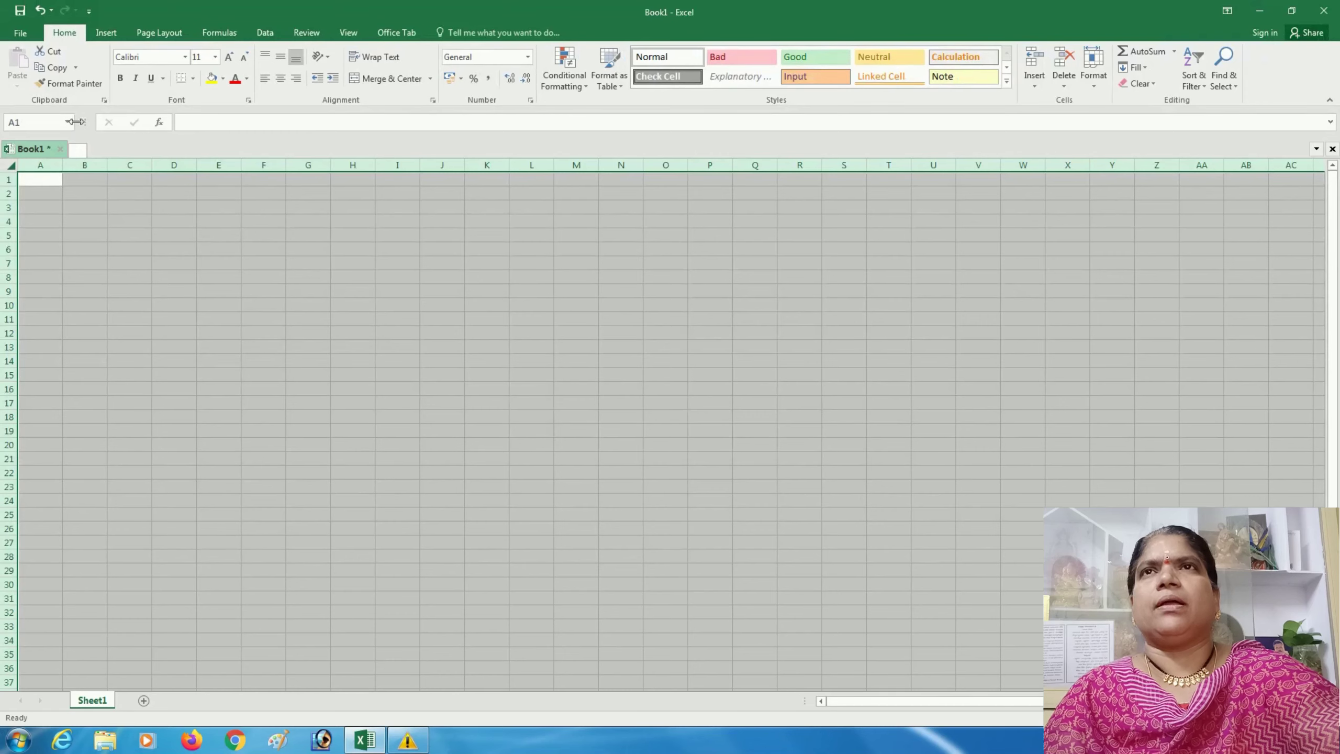
pyautogui.moveTo(76, 122); pyautogui.dragTo(237, 131)
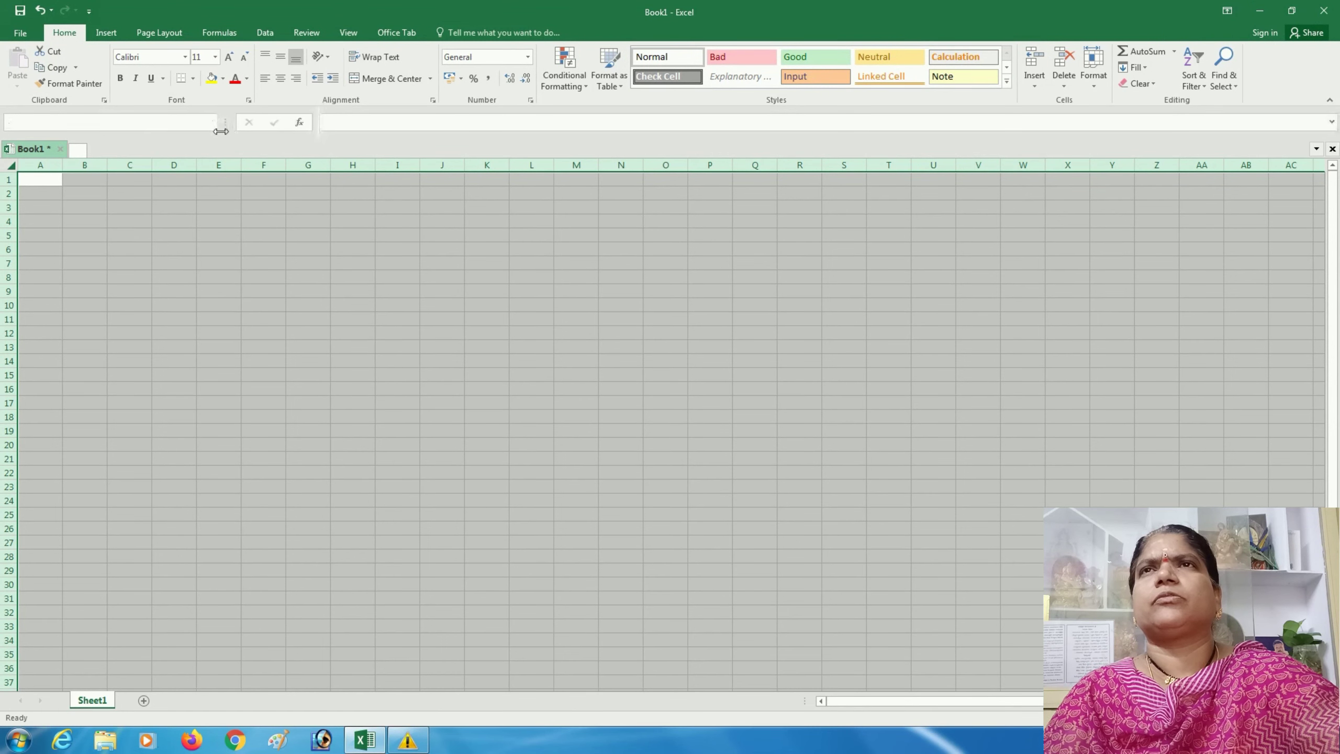
pyautogui.click(13, 166)
pyautogui.click(12, 165)
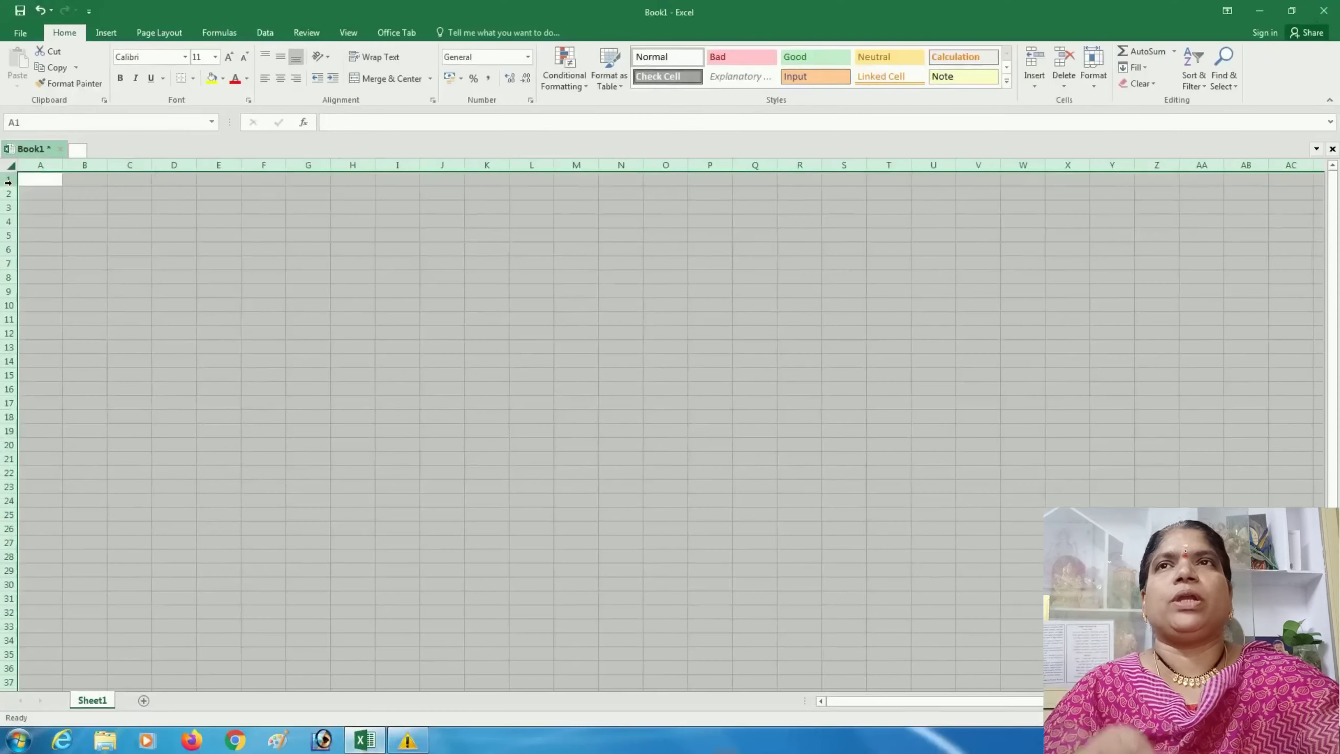
pyautogui.hotkey('ctrl', 'Down')
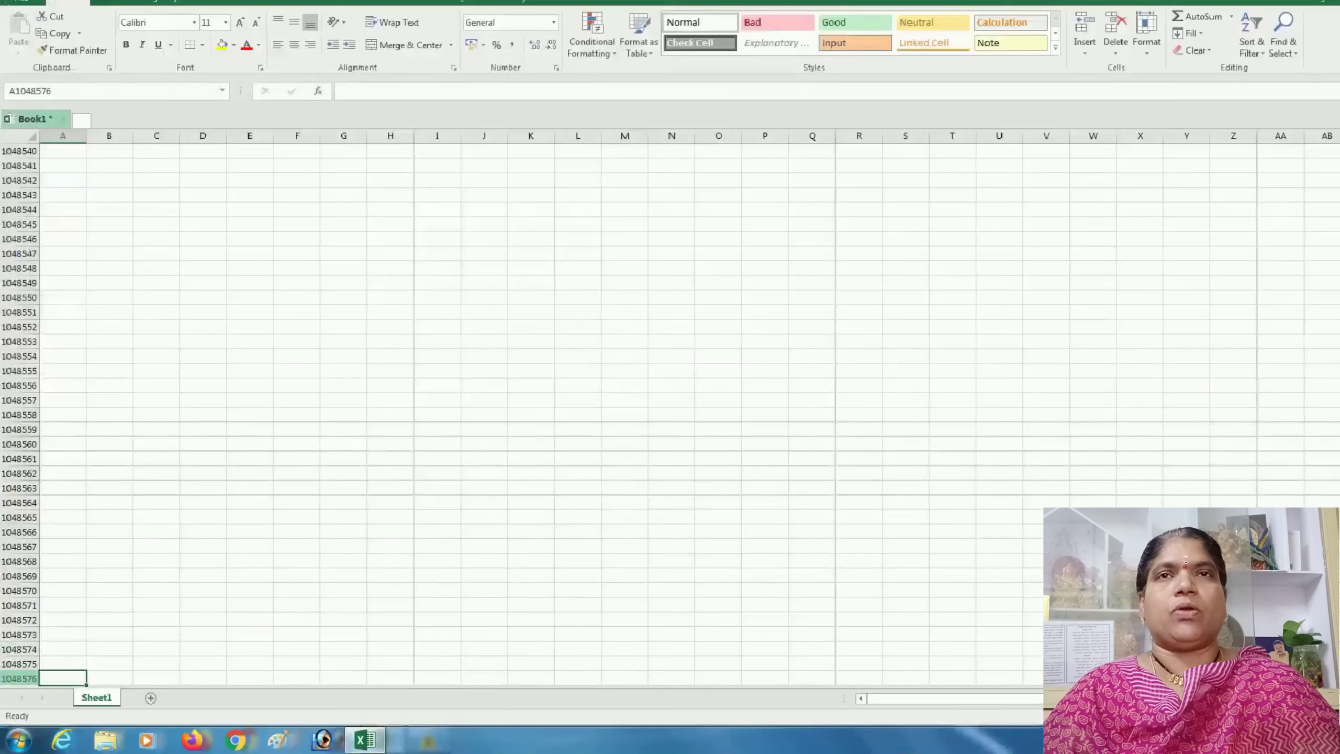
pyautogui.hotkey('ctrl', 'Up')
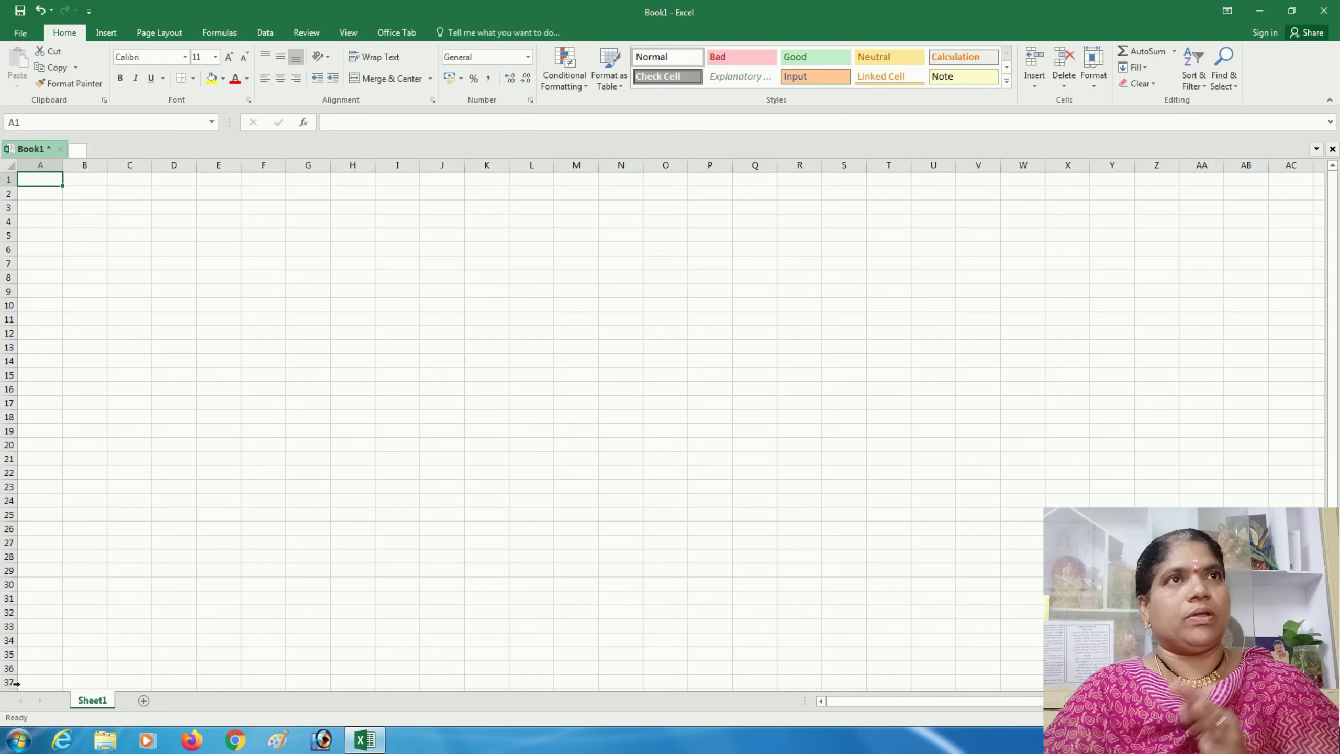
pyautogui.hotkey('ctrl', 'Right')
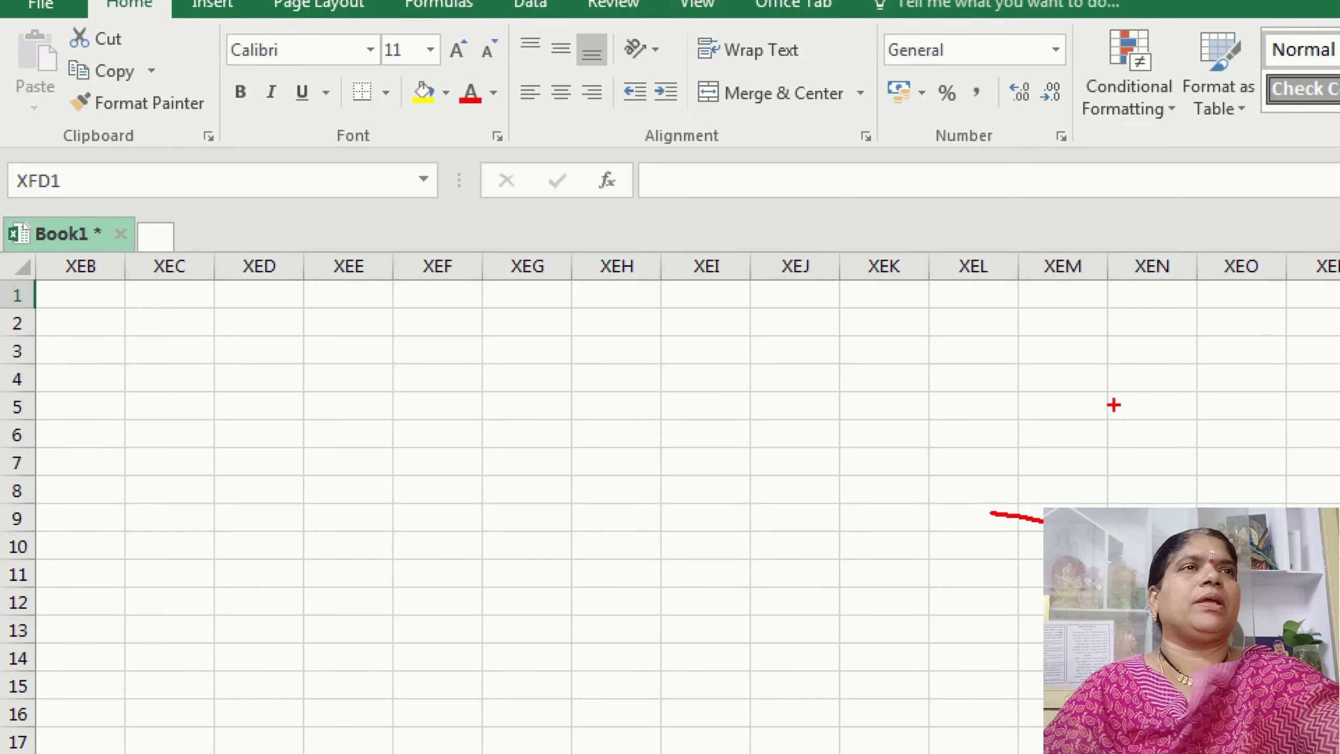
pyautogui.moveTo(647, 377); pyautogui.dragTo(378, 375)
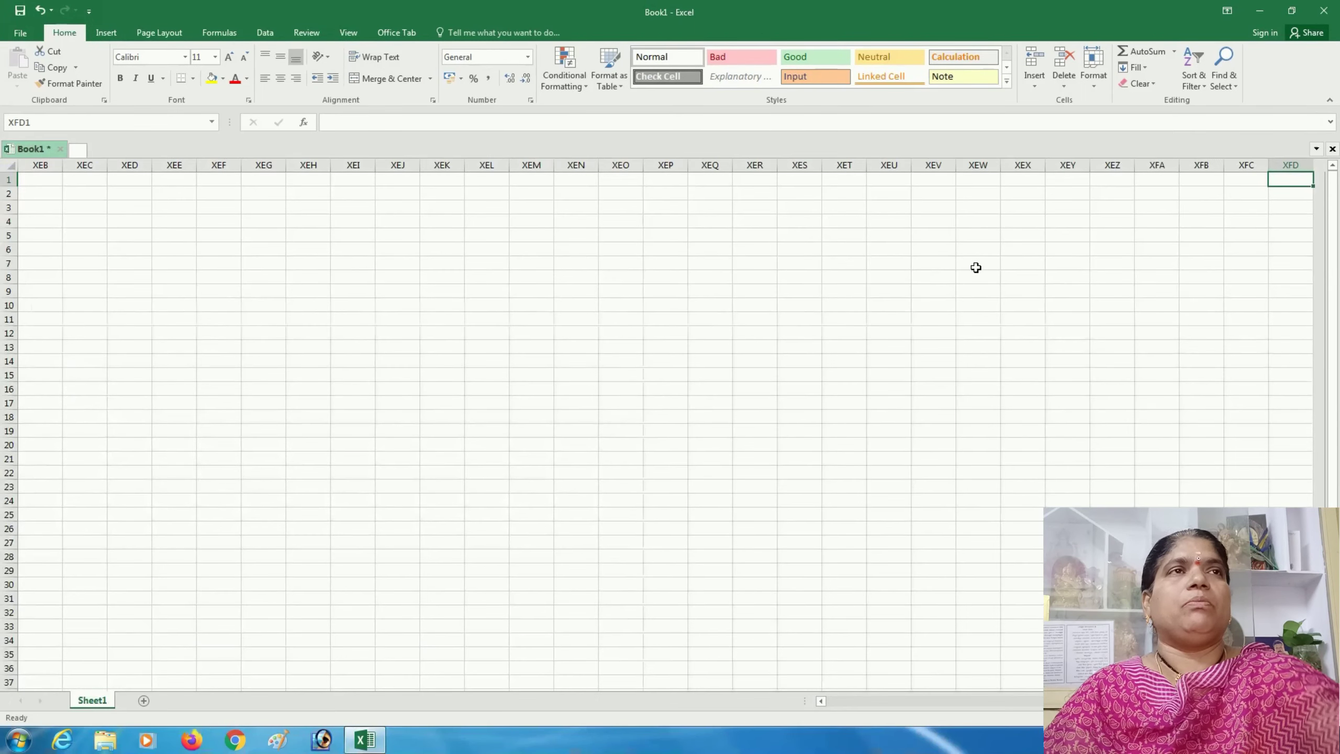
pyautogui.hotkey('ctrl', 'Left')
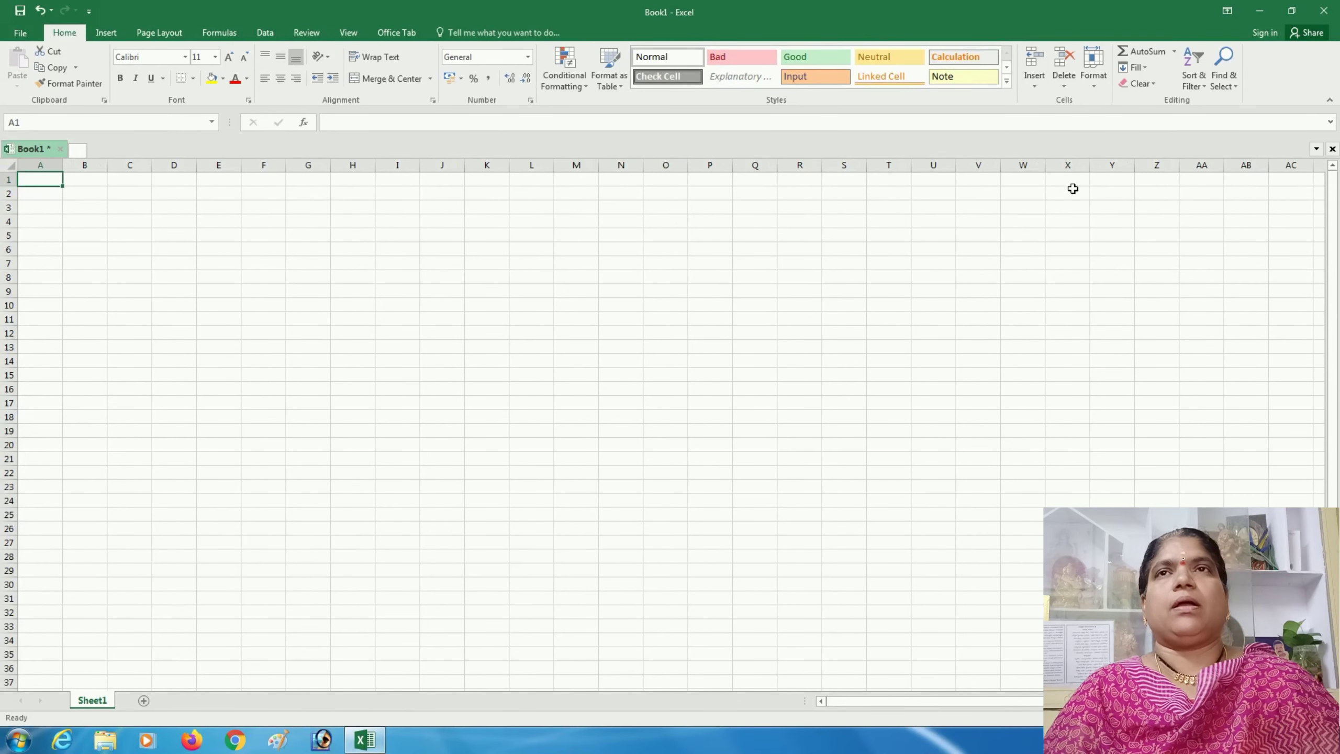
pyautogui.click(1153, 183)
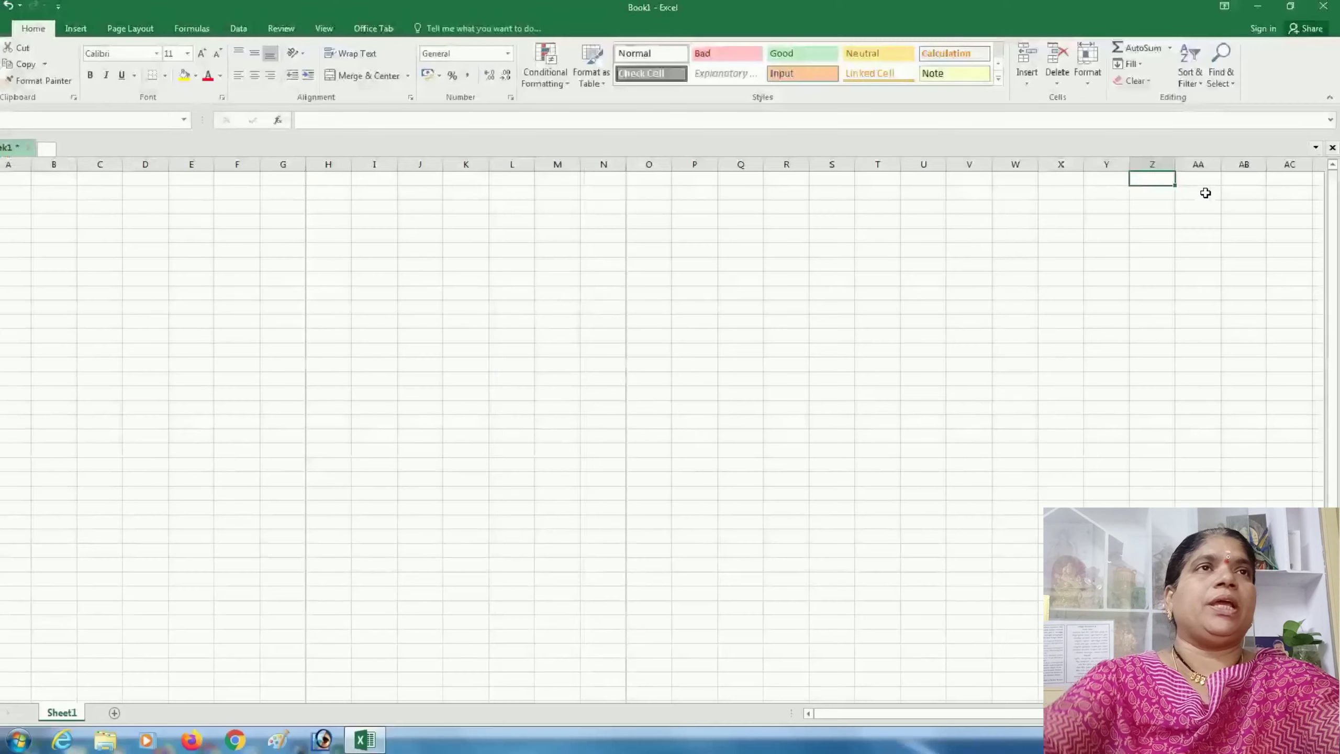
# - Scroll several screens to the right, then jump to the last column, XFD
pyautogui.press('Right')
pyautogui.press('Right')
pyautogui.press('Right')
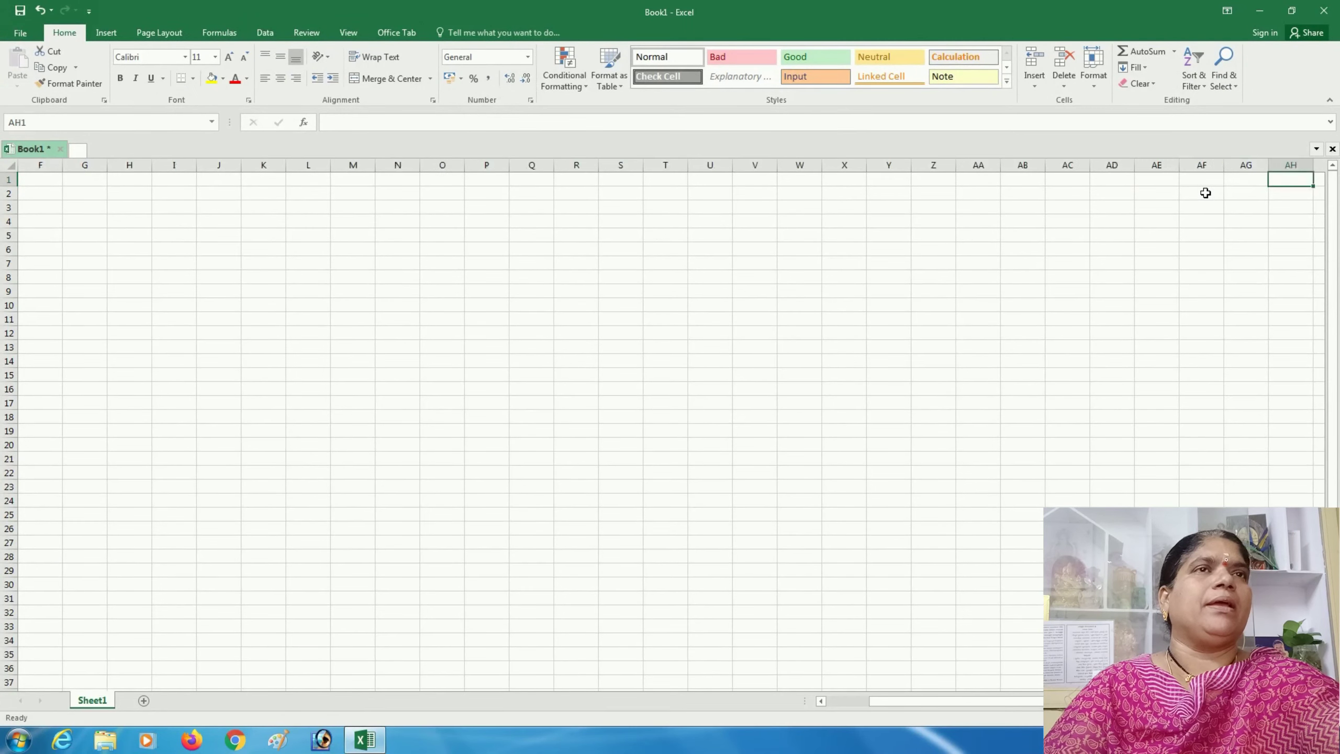
pyautogui.press('Right')
pyautogui.press('Right')
pyautogui.press('Right')
pyautogui.press('Right')
pyautogui.press('Right')
pyautogui.press('Right')
pyautogui.press('Right')
pyautogui.press('Right')
pyautogui.press('Right')
pyautogui.press('Right')
pyautogui.press('Right')
pyautogui.press('Right')
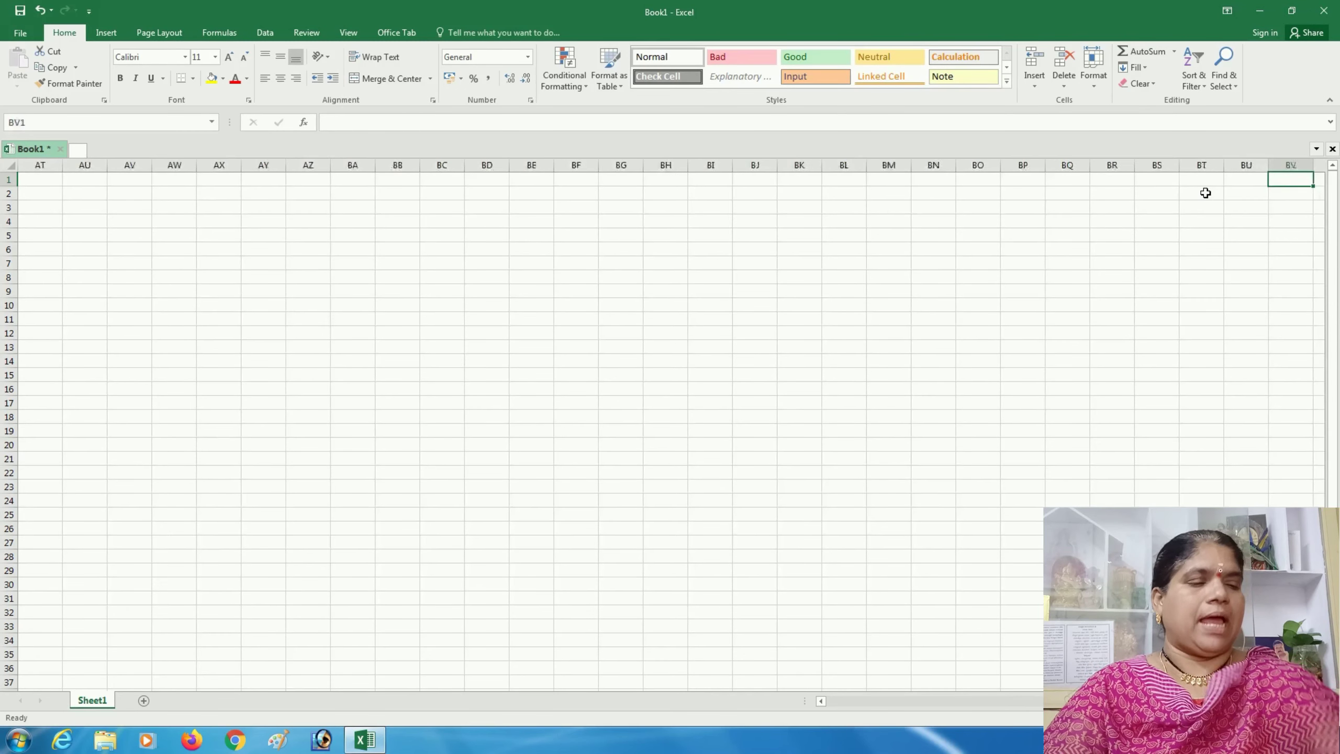
pyautogui.press('Right')
pyautogui.press('Right')
pyautogui.press('Right')
pyautogui.press('Right')
pyautogui.press('Right')
pyautogui.press('Right')
pyautogui.press('Right')
pyautogui.press('Right')
pyautogui.press('Right')
pyautogui.press('Right')
pyautogui.press('Right')
pyautogui.press('Right')
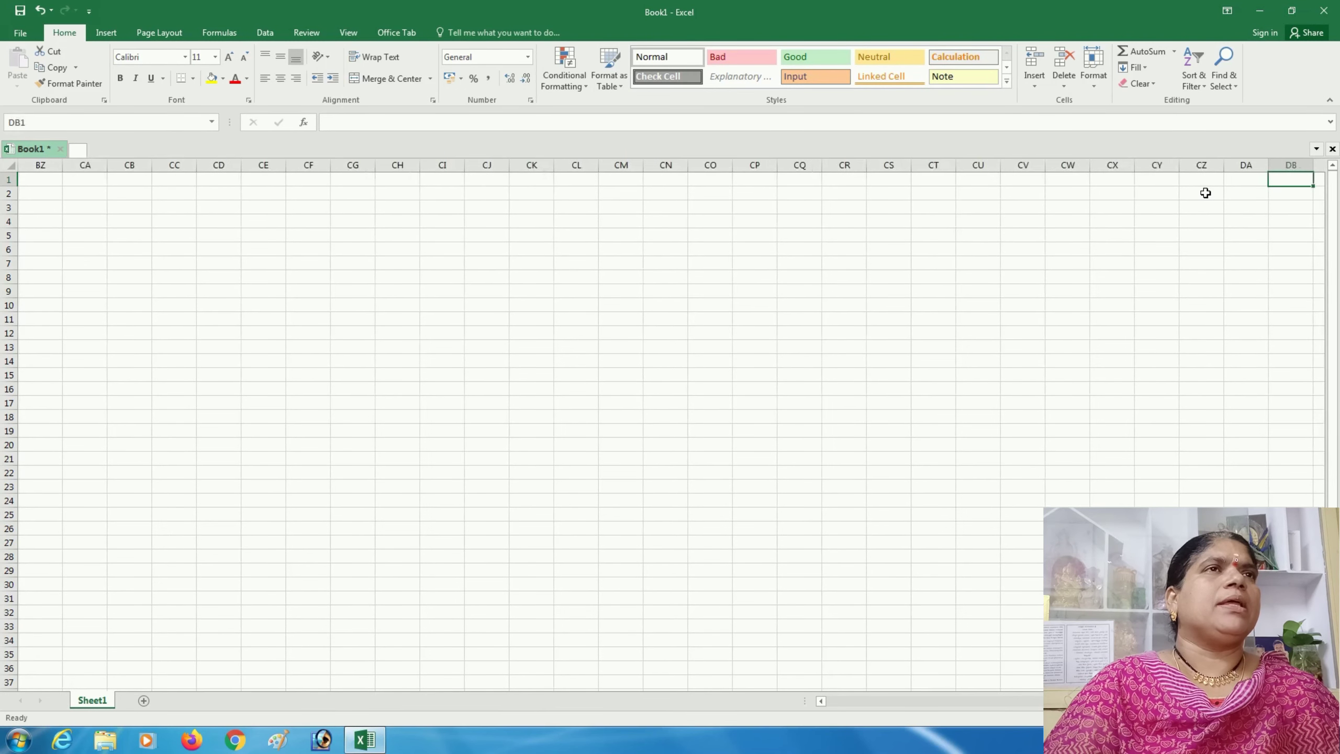
pyautogui.press('Right')
pyautogui.press('Right')
pyautogui.press('Right')
pyautogui.press('Right')
pyautogui.press('Right')
pyautogui.press('Right')
pyautogui.press('Right')
pyautogui.press('Right')
pyautogui.press('Right')
pyautogui.press('Right')
pyautogui.press('Right')
pyautogui.press('Right')
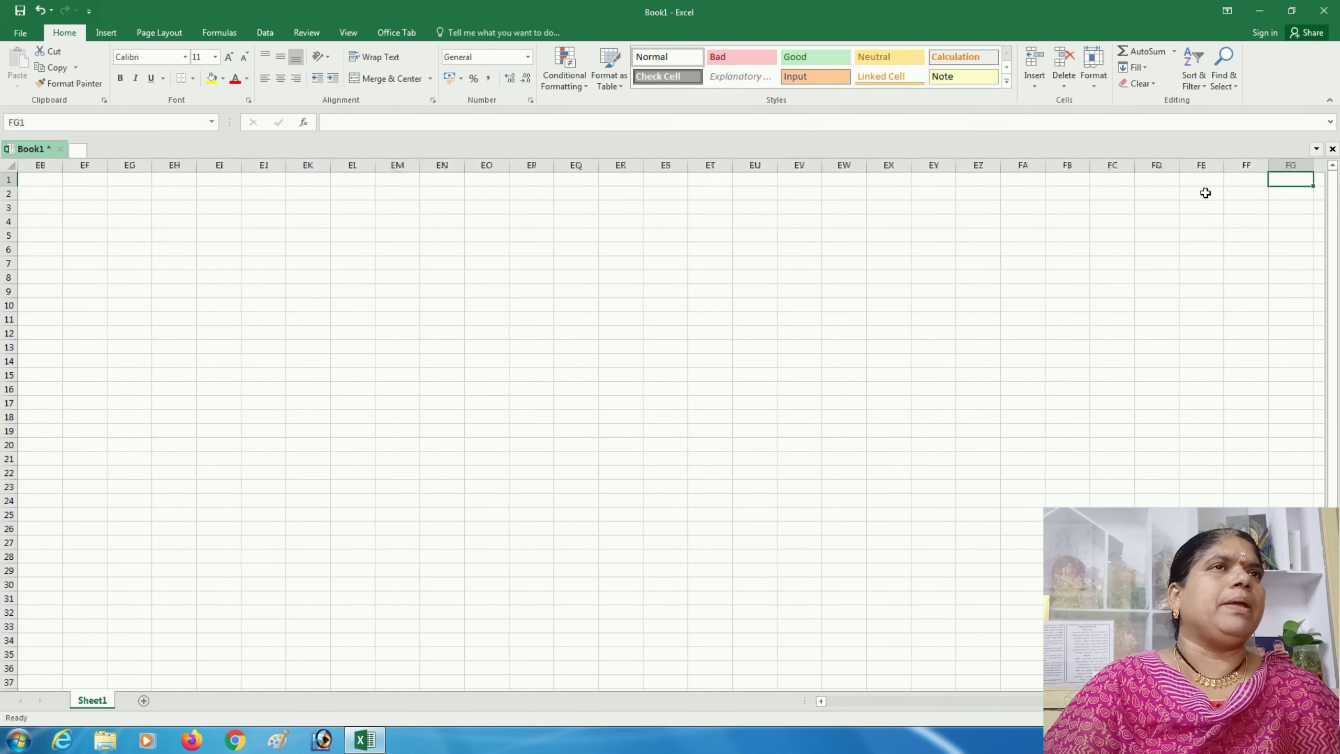
pyautogui.press('Right')
pyautogui.press('Right')
pyautogui.press('Right')
pyautogui.press('Right')
pyautogui.press('Right')
pyautogui.press('Right')
pyautogui.hotkey('ctrl', 'Right')
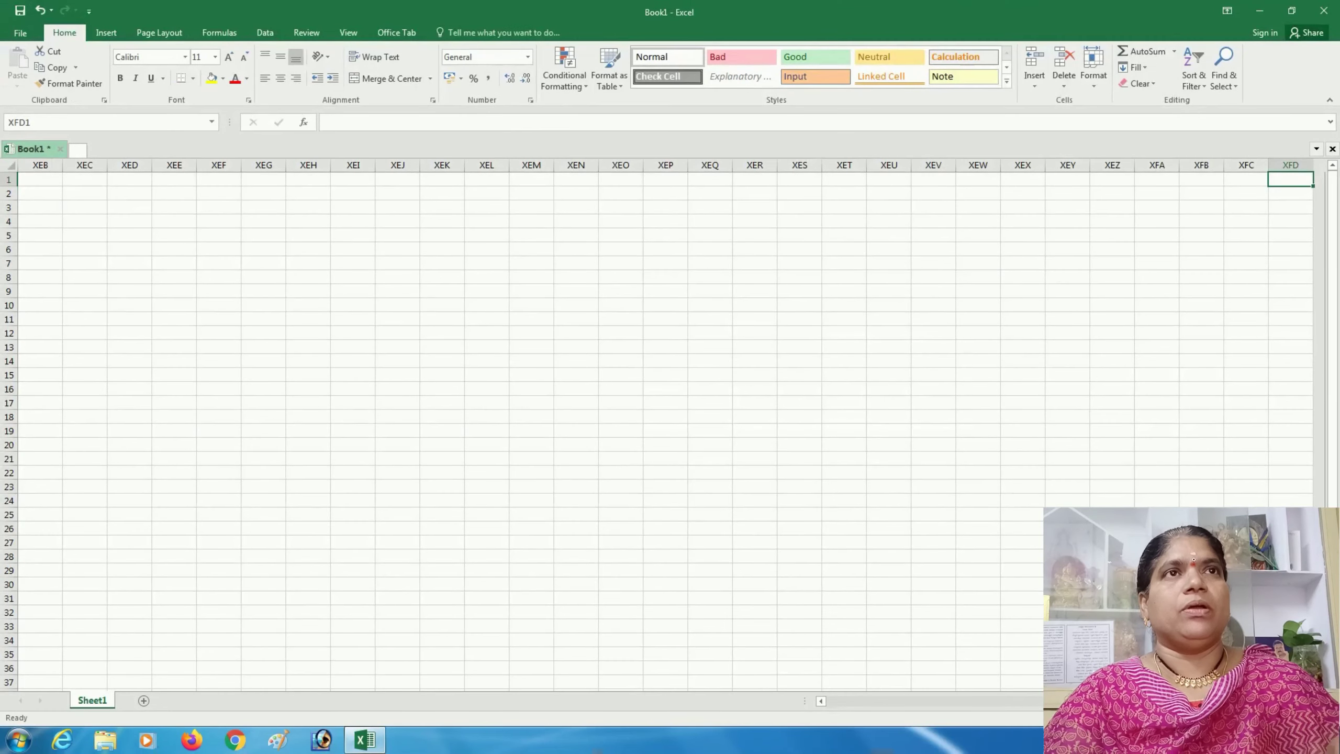
# - Return to cell A1 and select the entire worksheet with the Select All corner
pyautogui.hotkey('ctrl', 'Left')
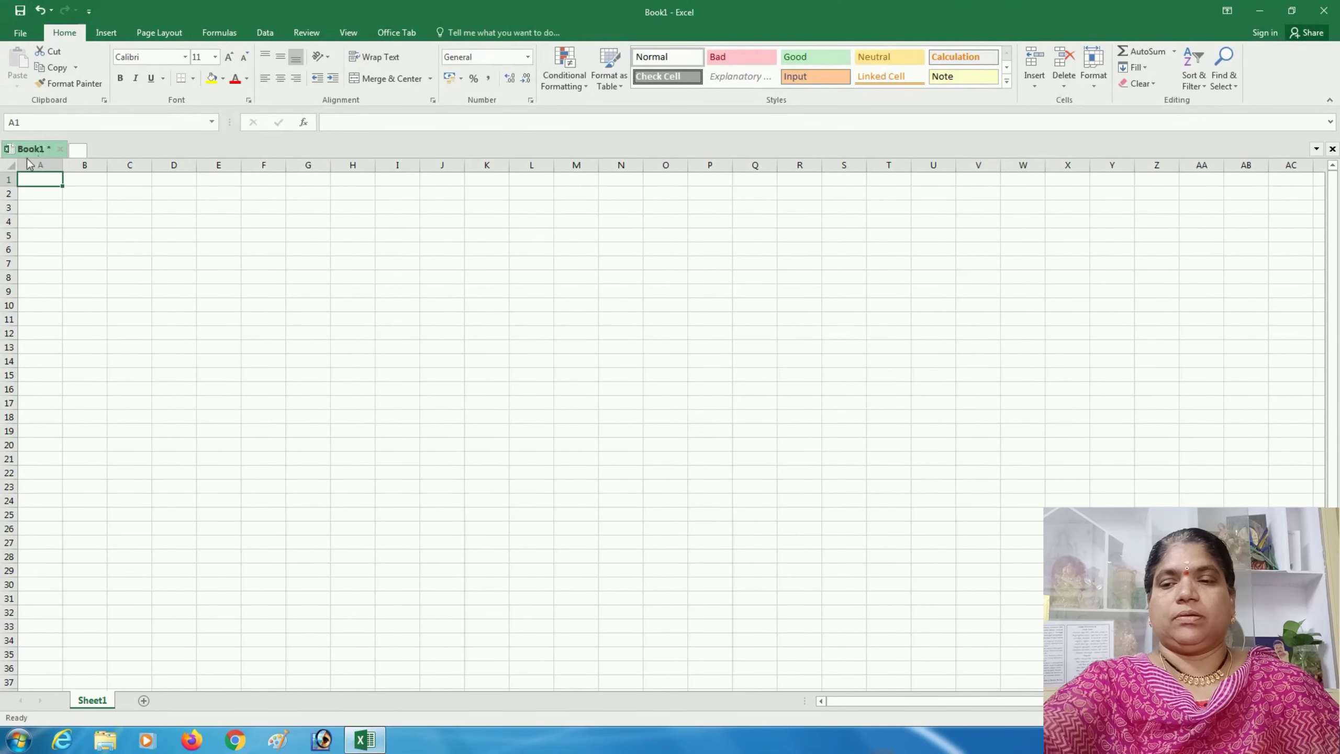
pyautogui.click(42, 180)
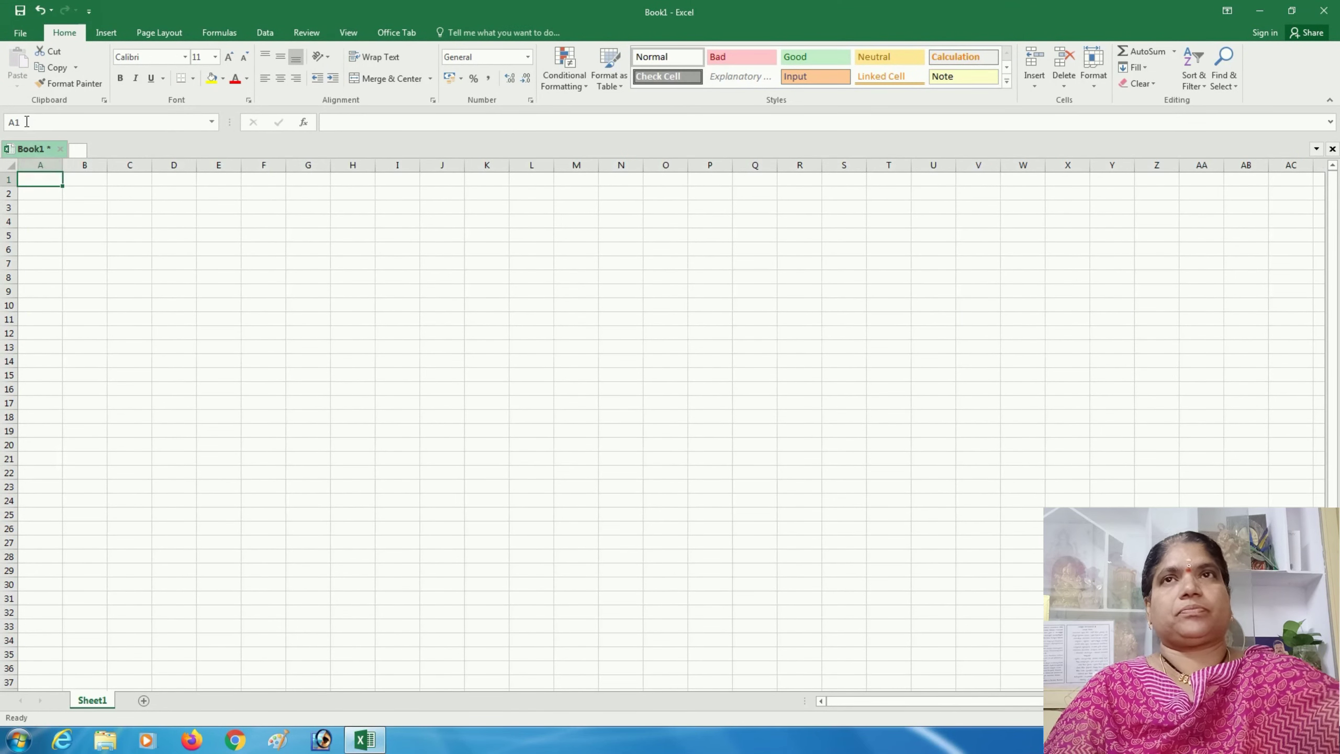
pyautogui.click(9, 167)
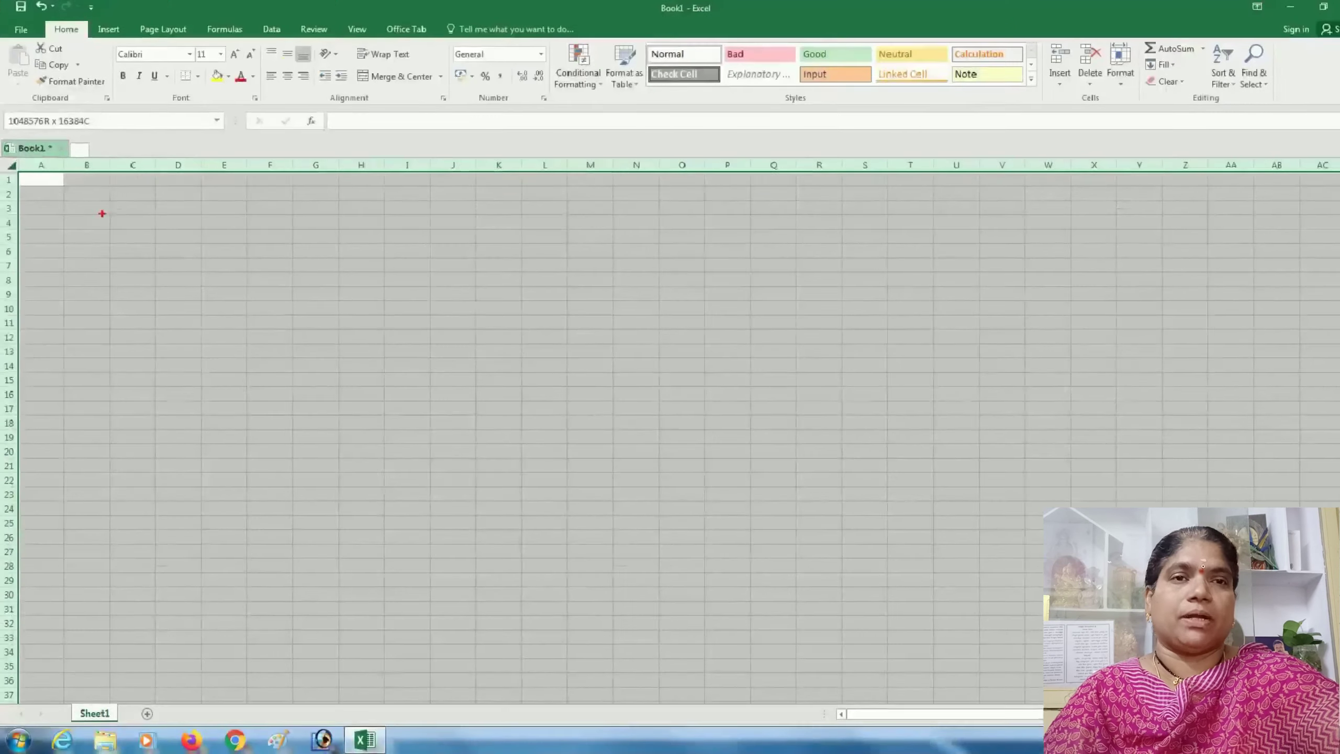
# - Deselect the sheet with A1 active and close the colour-scheme and performance warning prompts
pyautogui.click(100, 208)
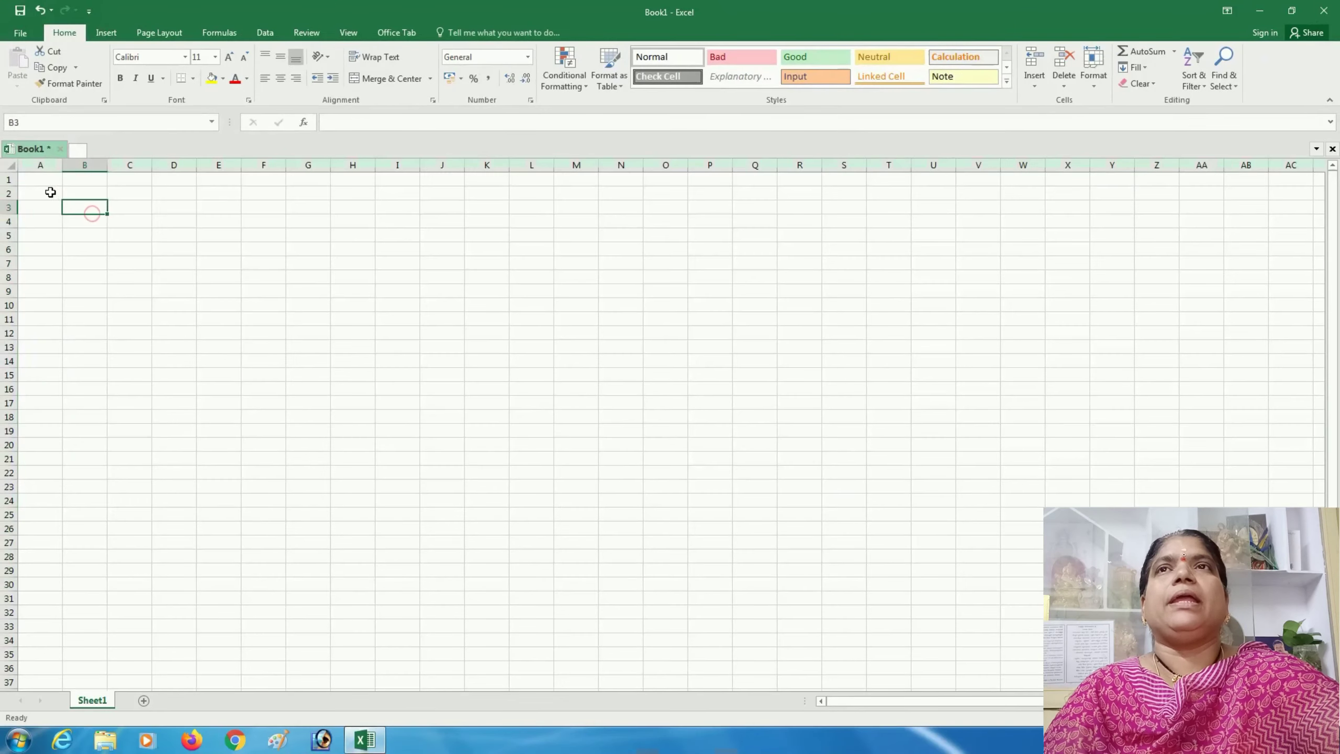
pyautogui.click(47, 182)
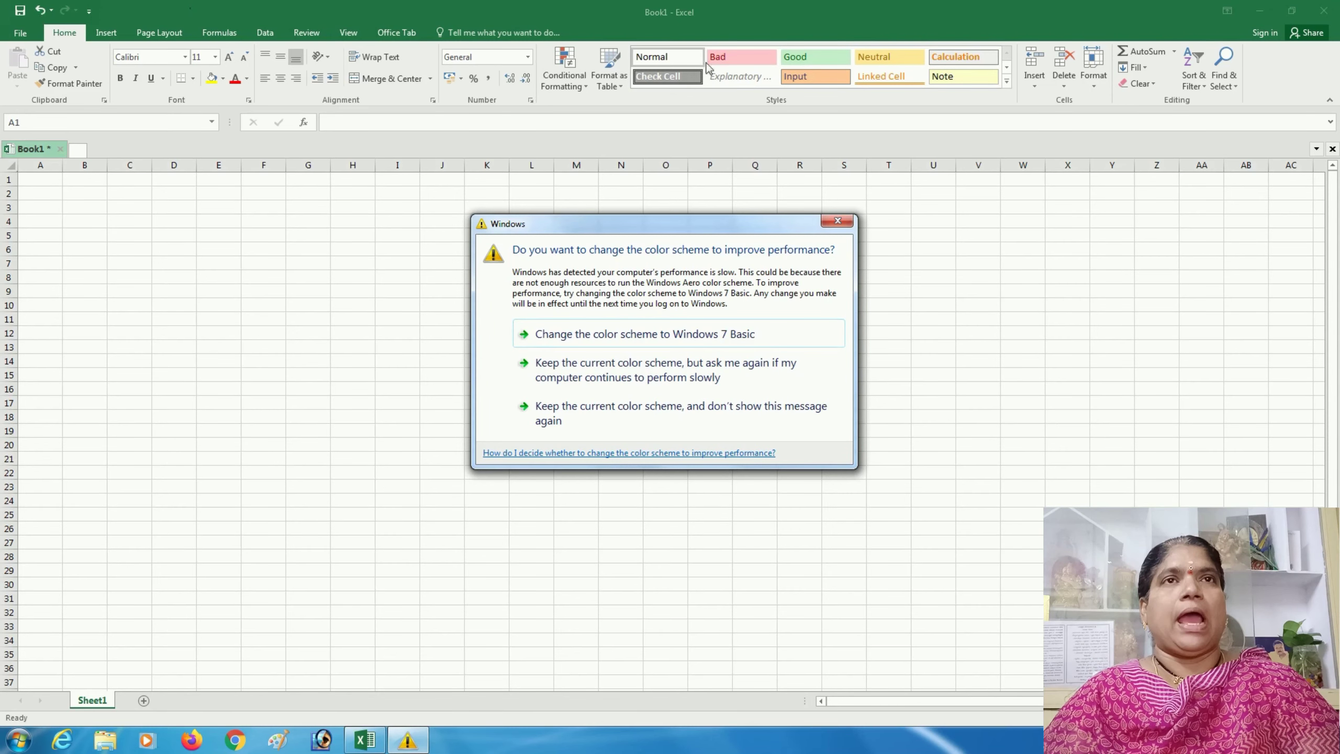
pyautogui.click(836, 221)
pyautogui.click(248, 271)
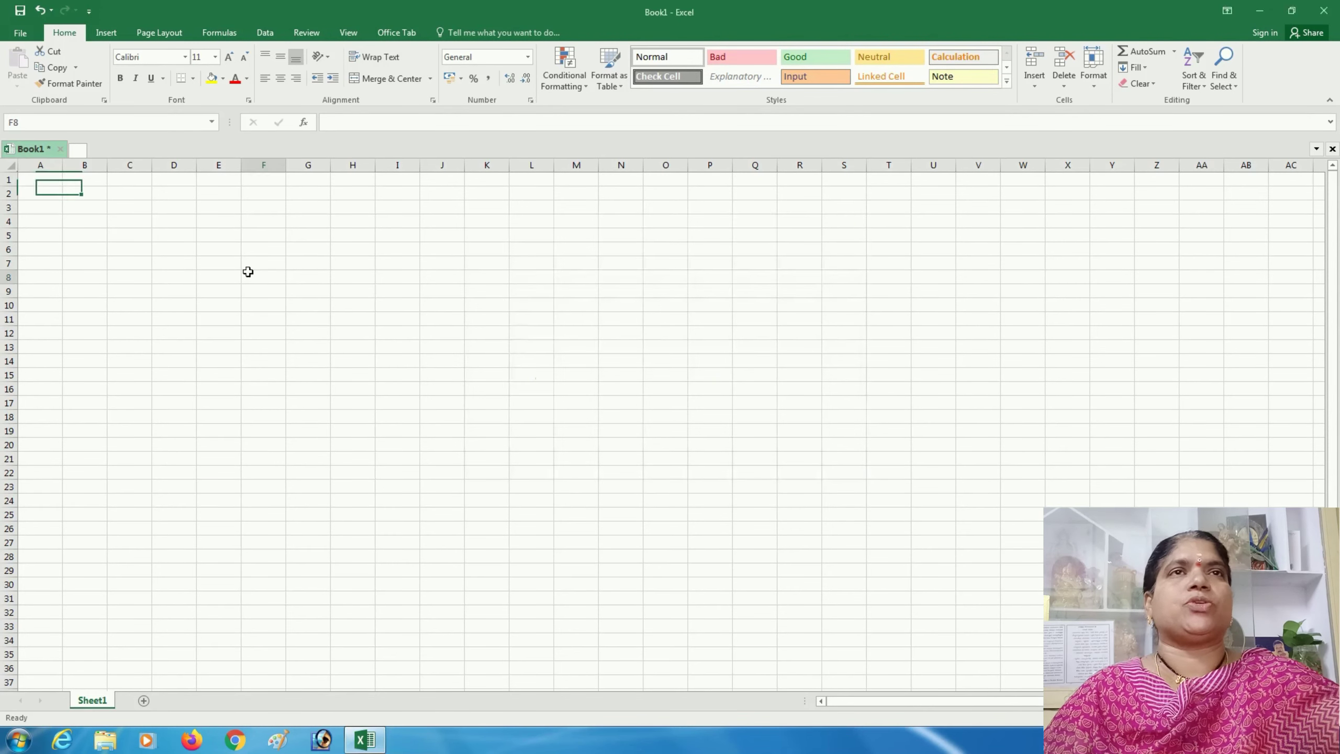
# - Enter 'jfdj fjd fjdf djf djf jdf djf djf jdf jd' in cell A1 and reselect it
pyautogui.click(47, 180)
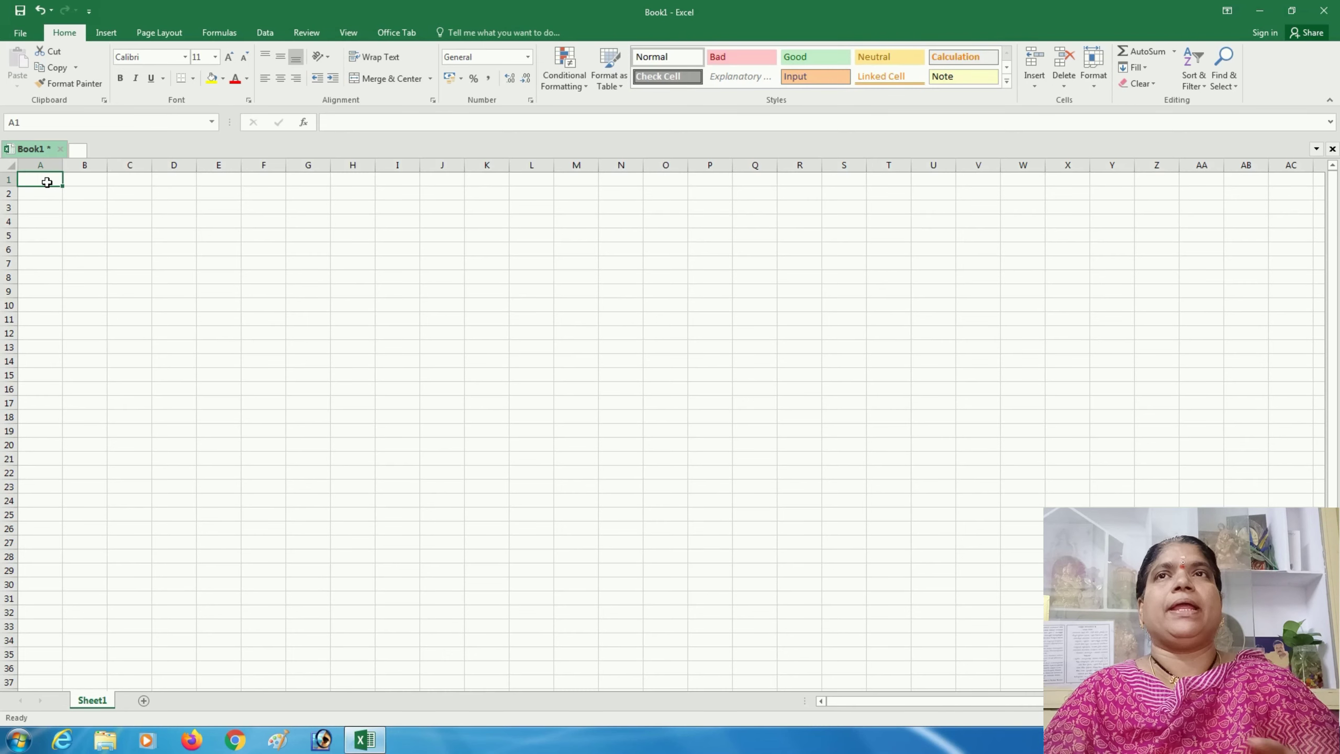
pyautogui.write('jfdj fjd fjdf djf djf jdf')
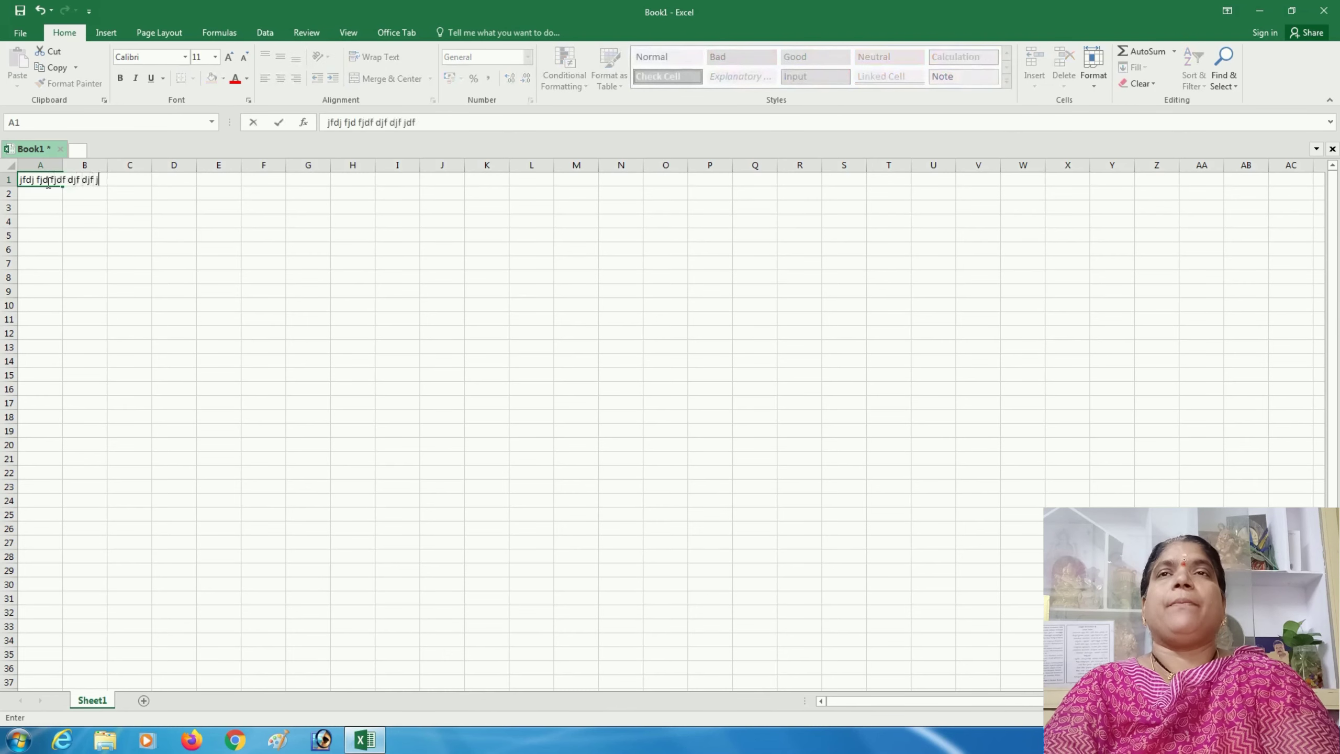
pyautogui.write(' djf djf jdf jd')
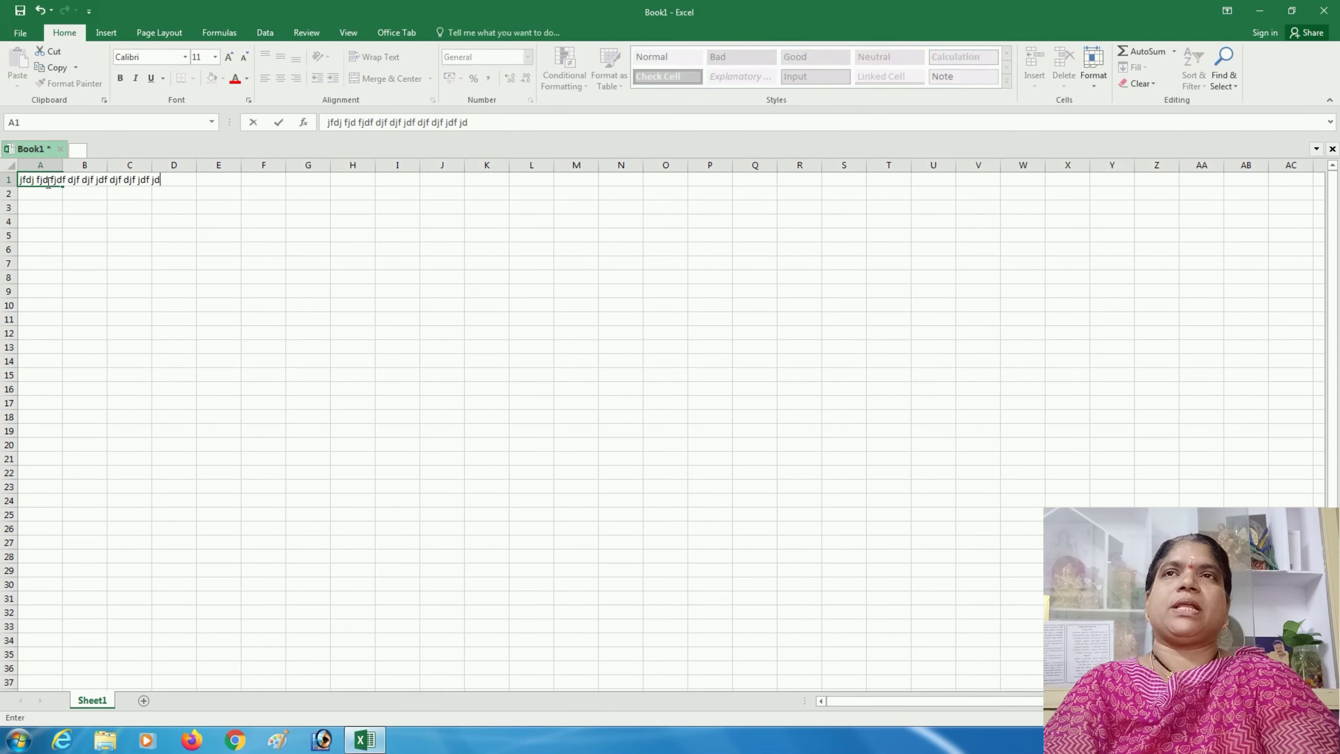
pyautogui.click(56, 238)
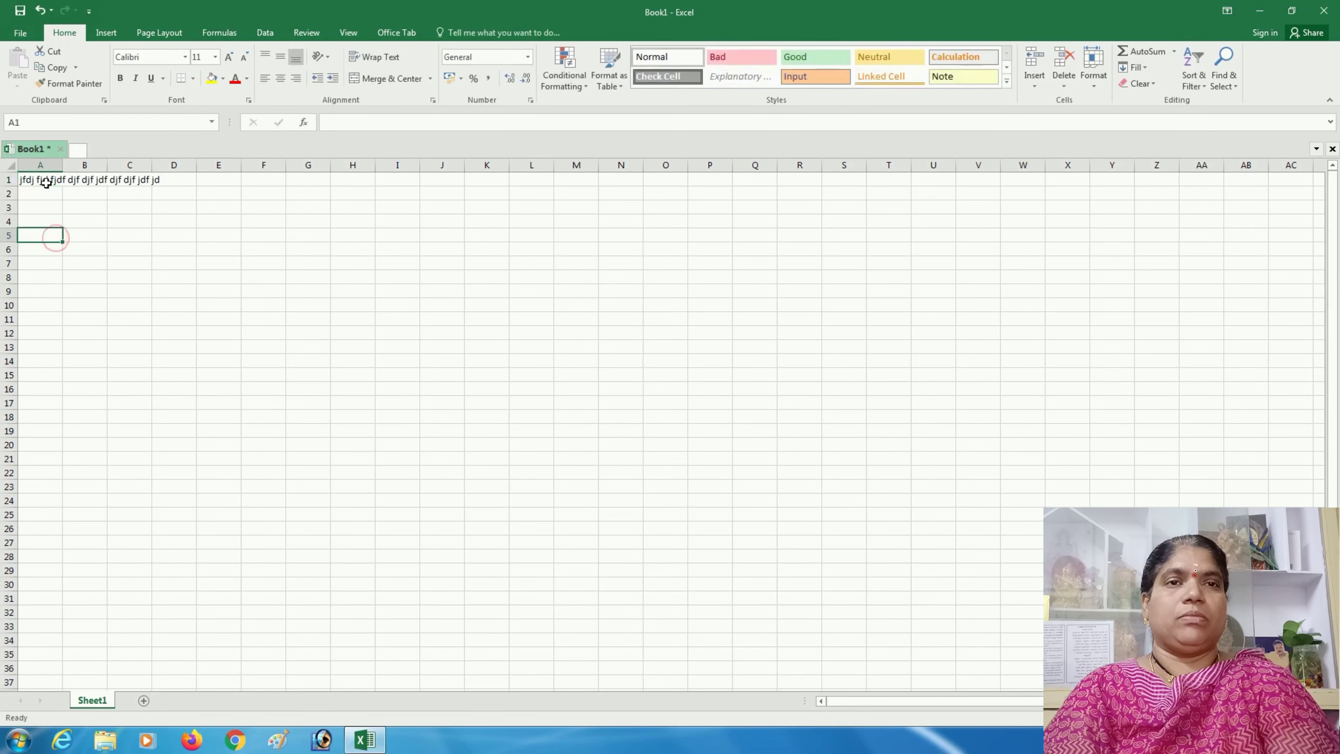
pyautogui.click(45, 180)
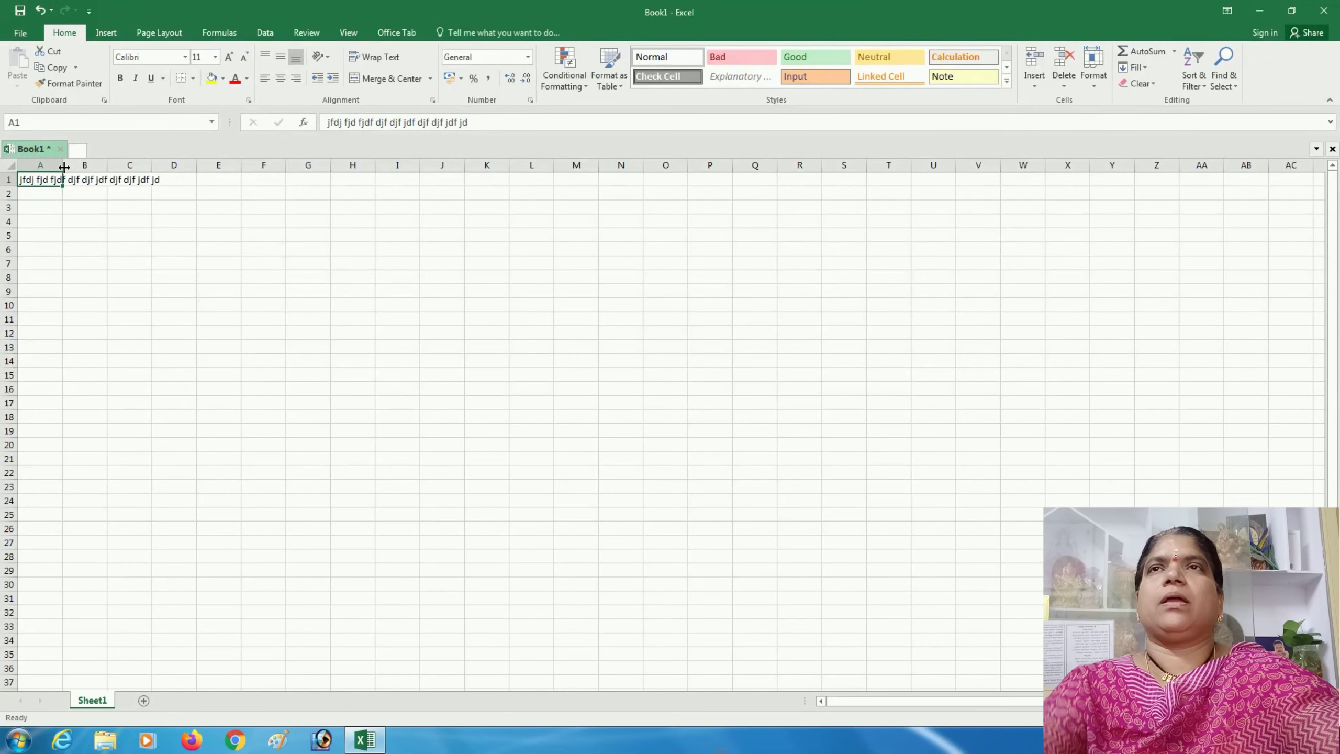
# - Autofit column A to its text and enter 23698596 in cell B1
pyautogui.doubleClick(63, 165)
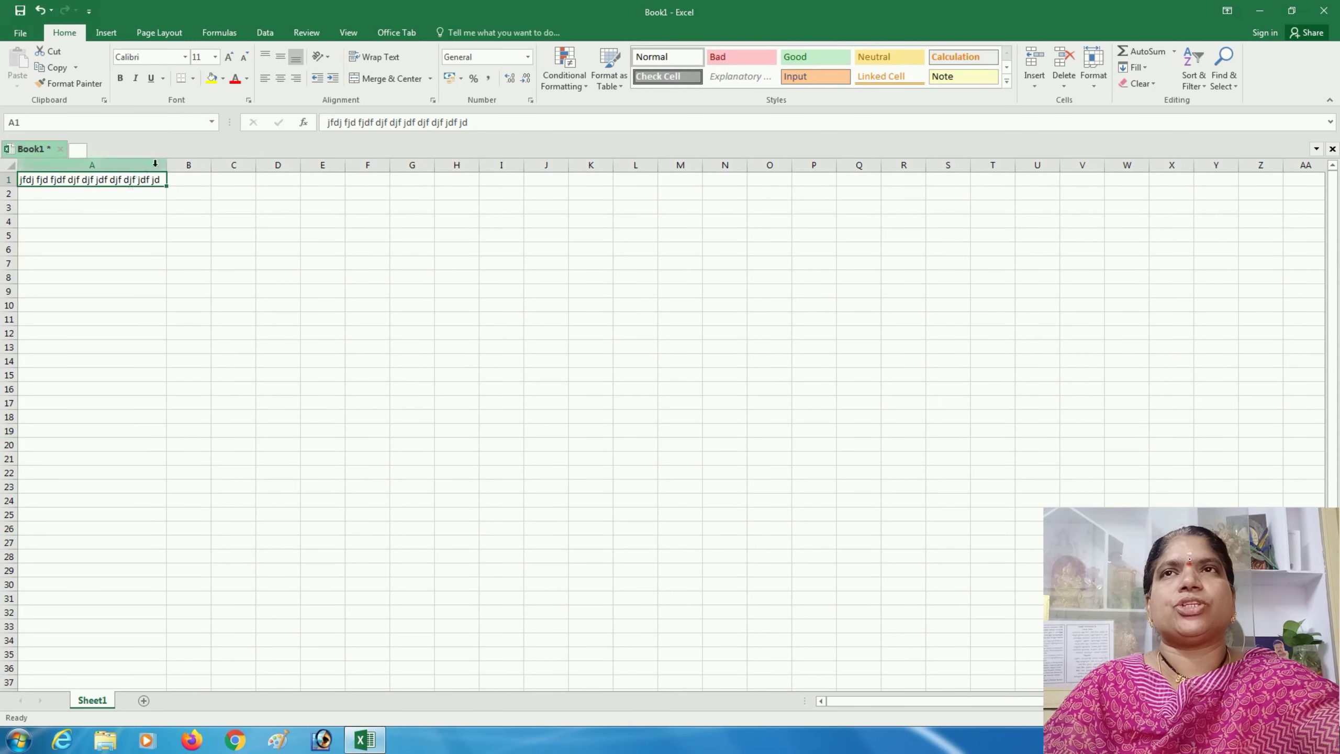
pyautogui.click(182, 179)
pyautogui.write('23698596')
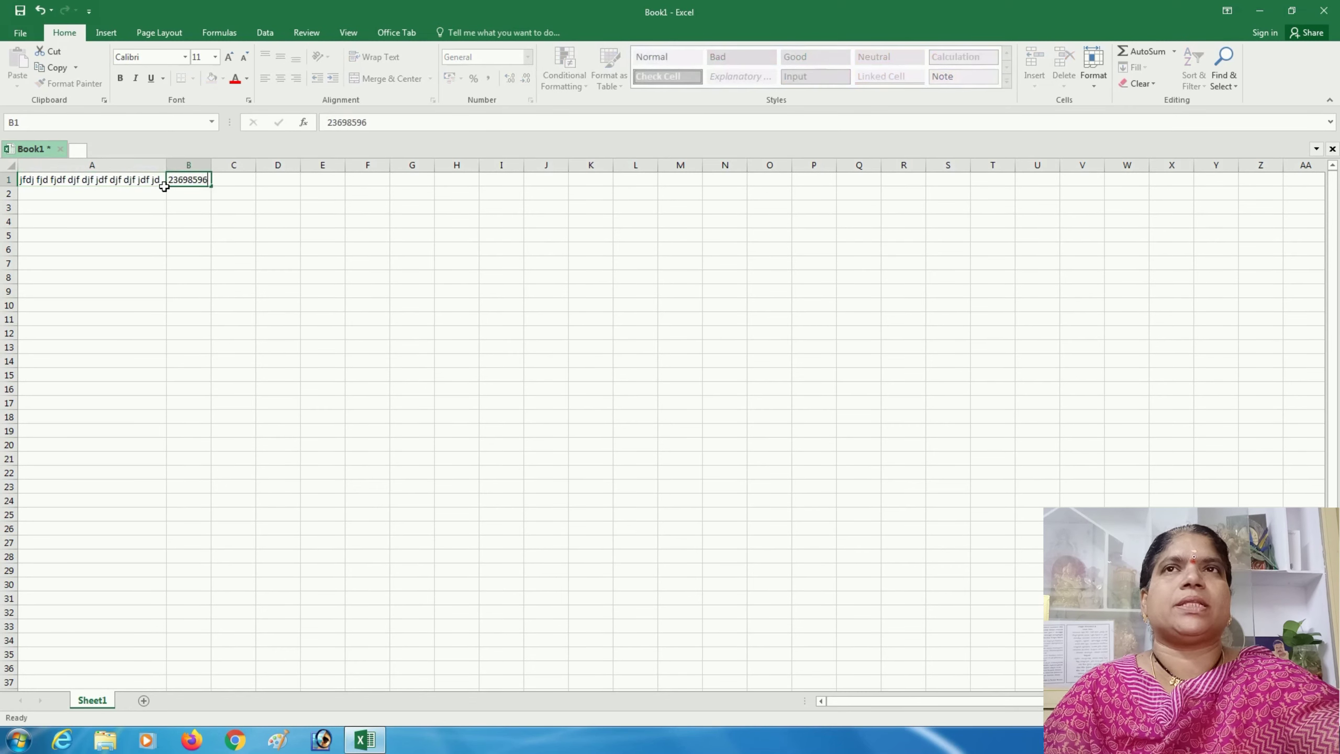
pyautogui.press('Return')
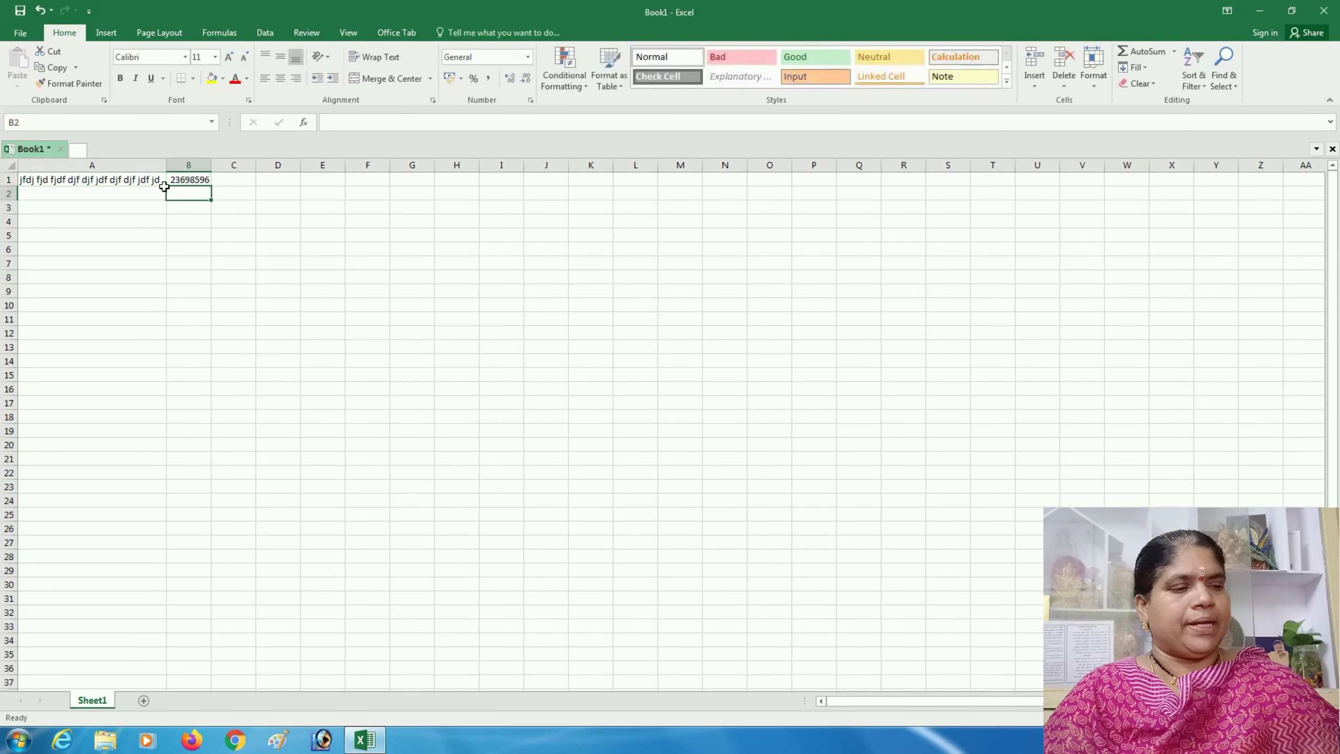
# - Narrow column B below its number's width, then autofit it back to fit
pyautogui.doubleClick(210, 165)
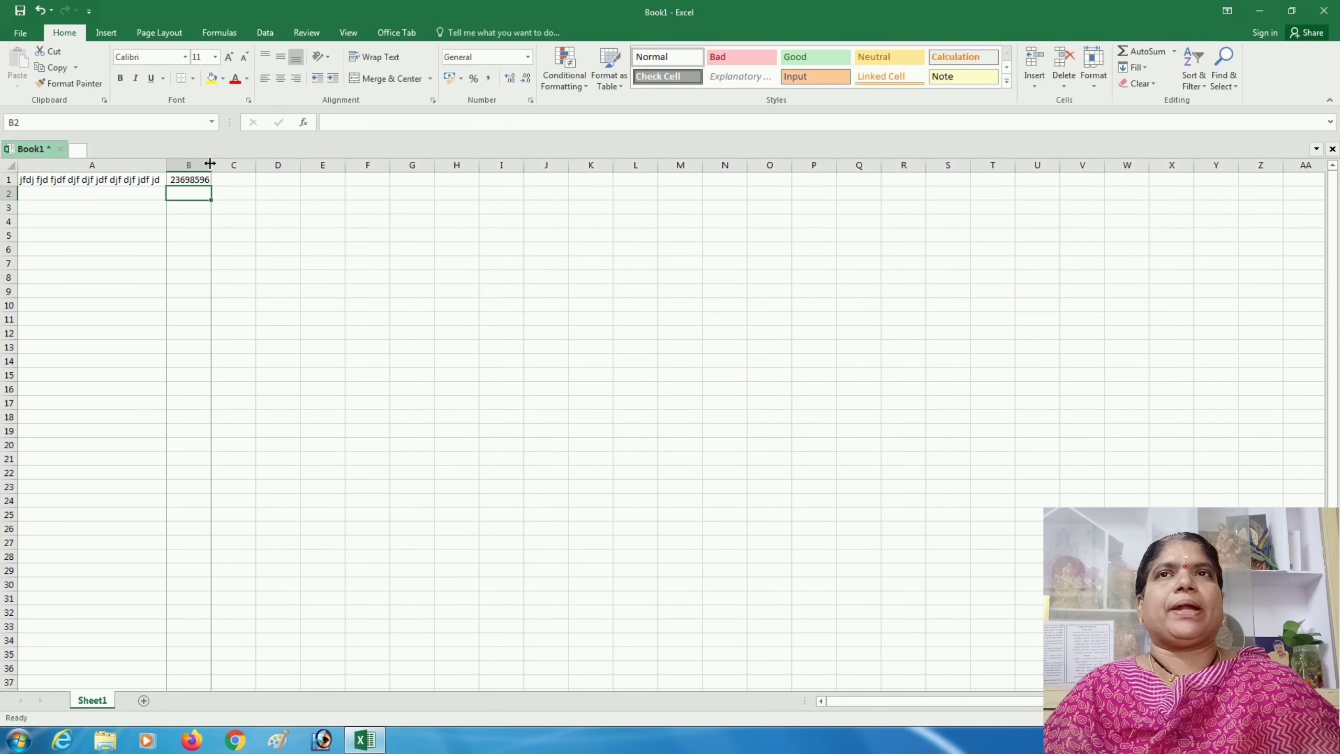
pyautogui.moveTo(211, 165); pyautogui.dragTo(193, 164)
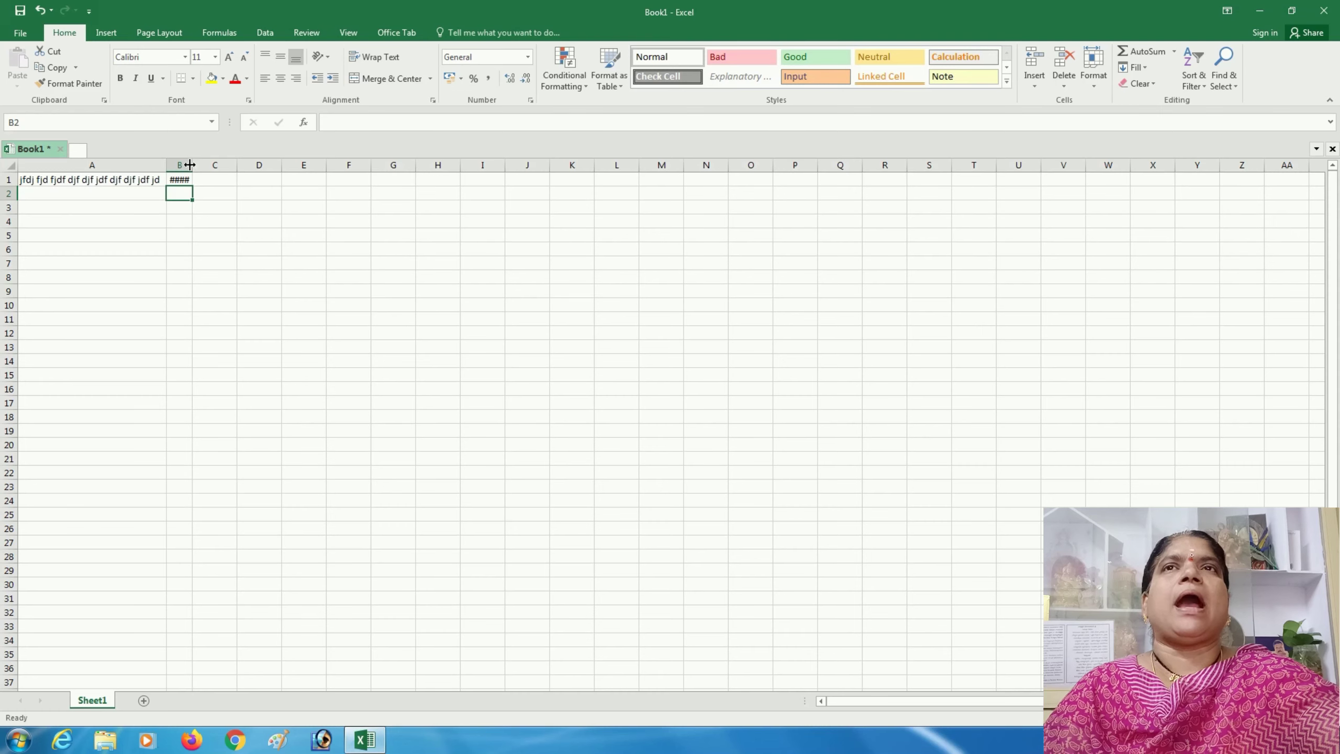
pyautogui.doubleClick(190, 165)
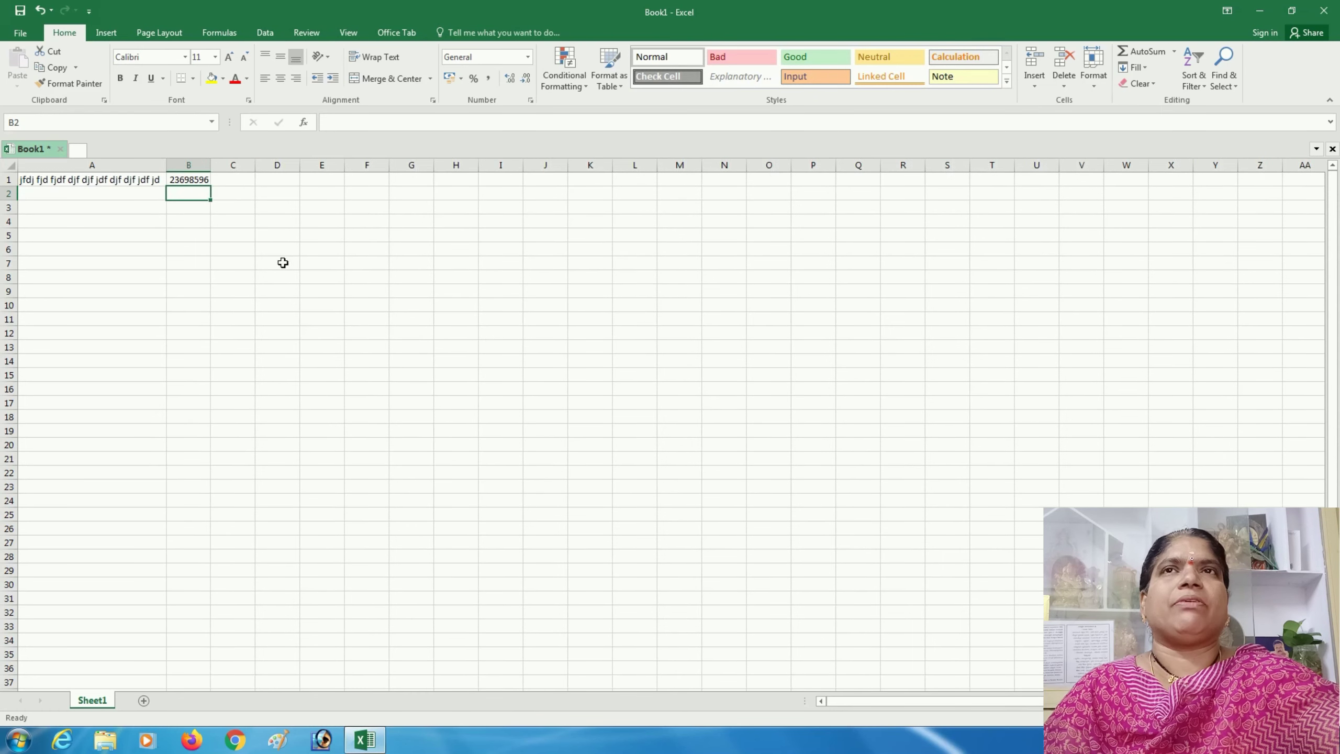
# - Enter 1 in D5 and dismiss the Windows colour-scheme warning
pyautogui.click(331, 299)
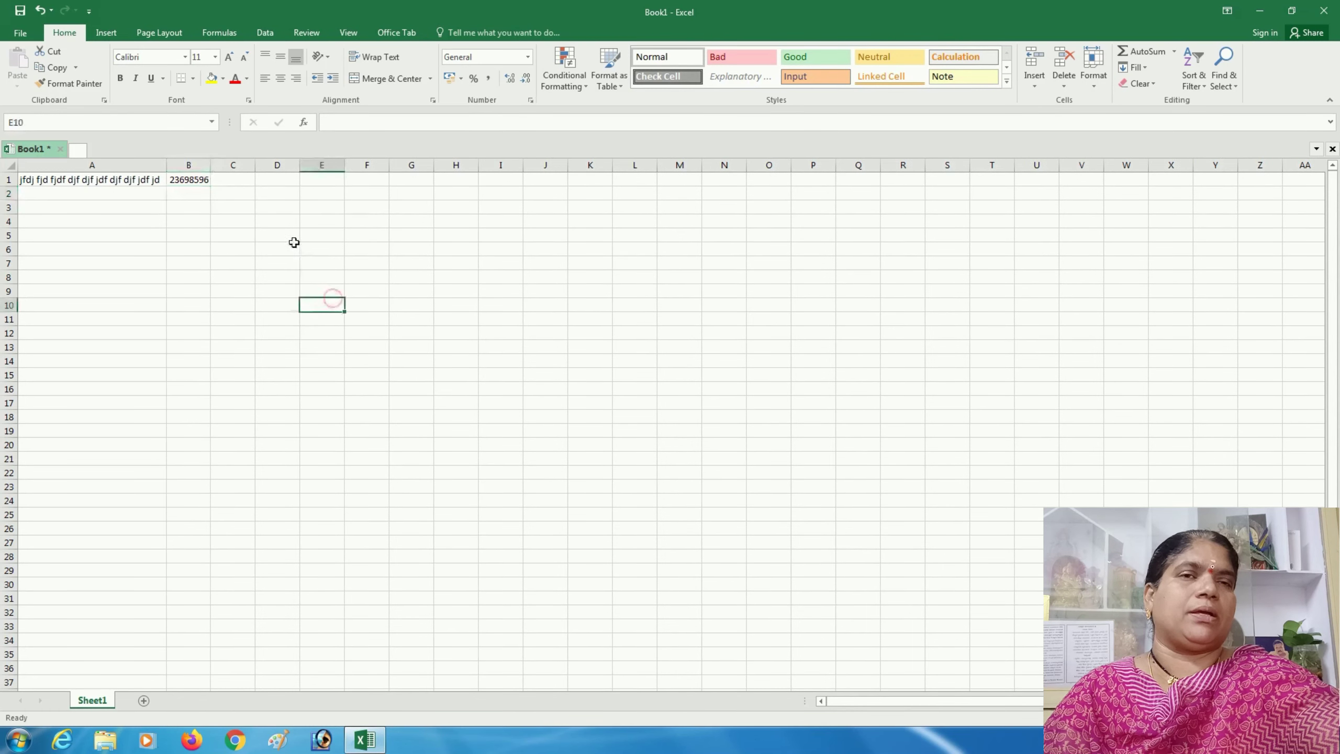
pyautogui.click(289, 236)
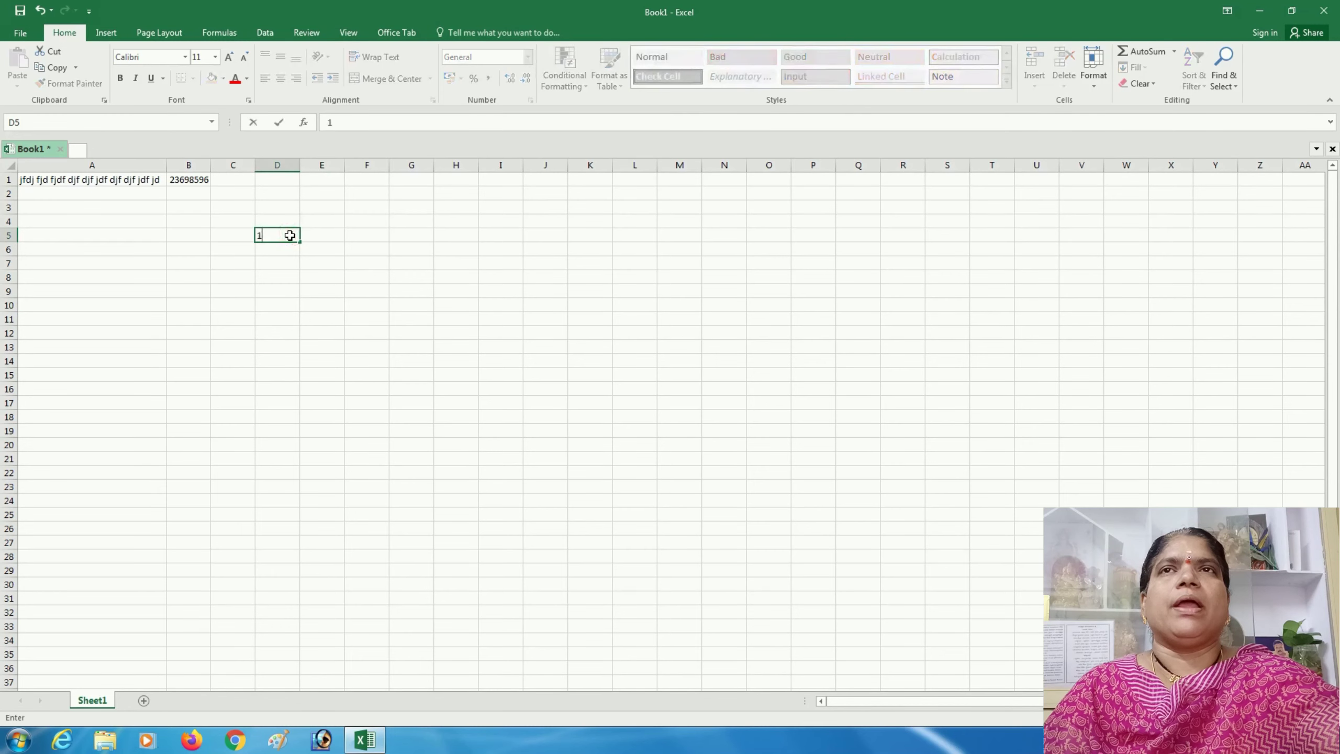
pyautogui.write('1')
pyautogui.press('Return')
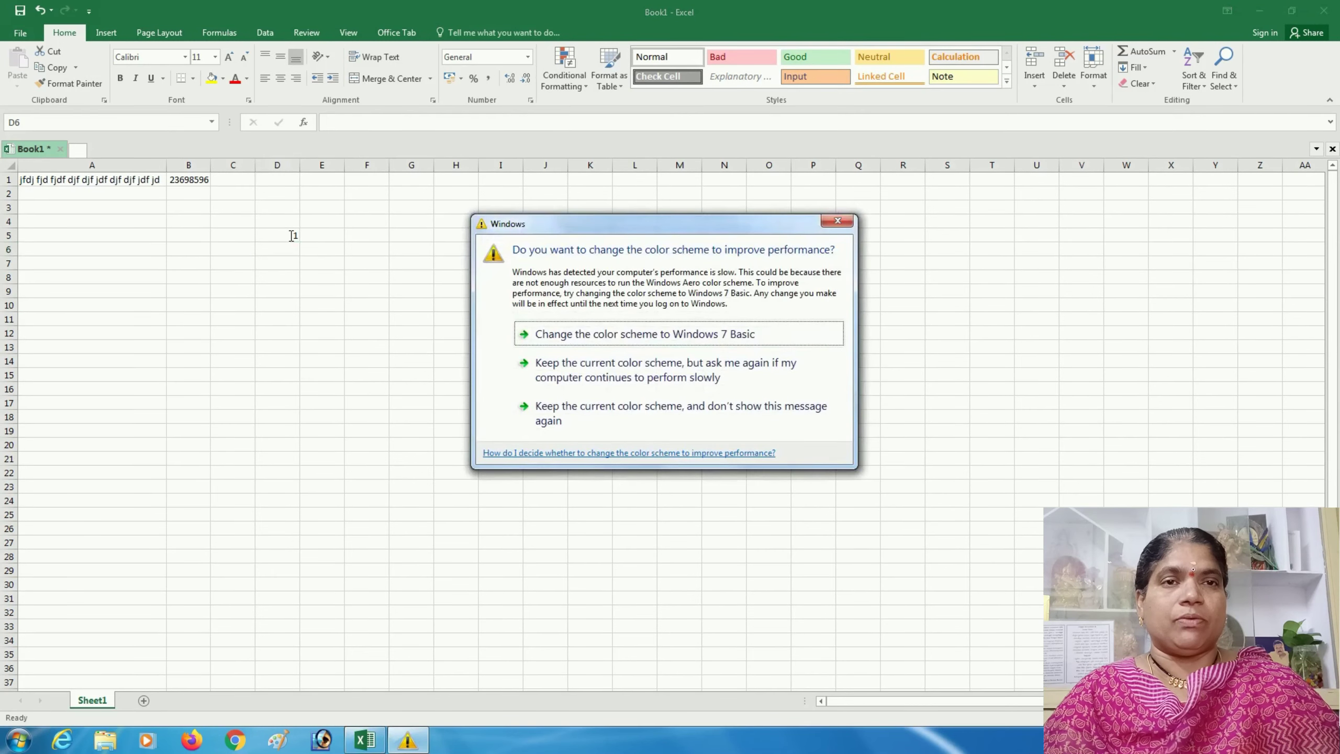
pyautogui.click(834, 222)
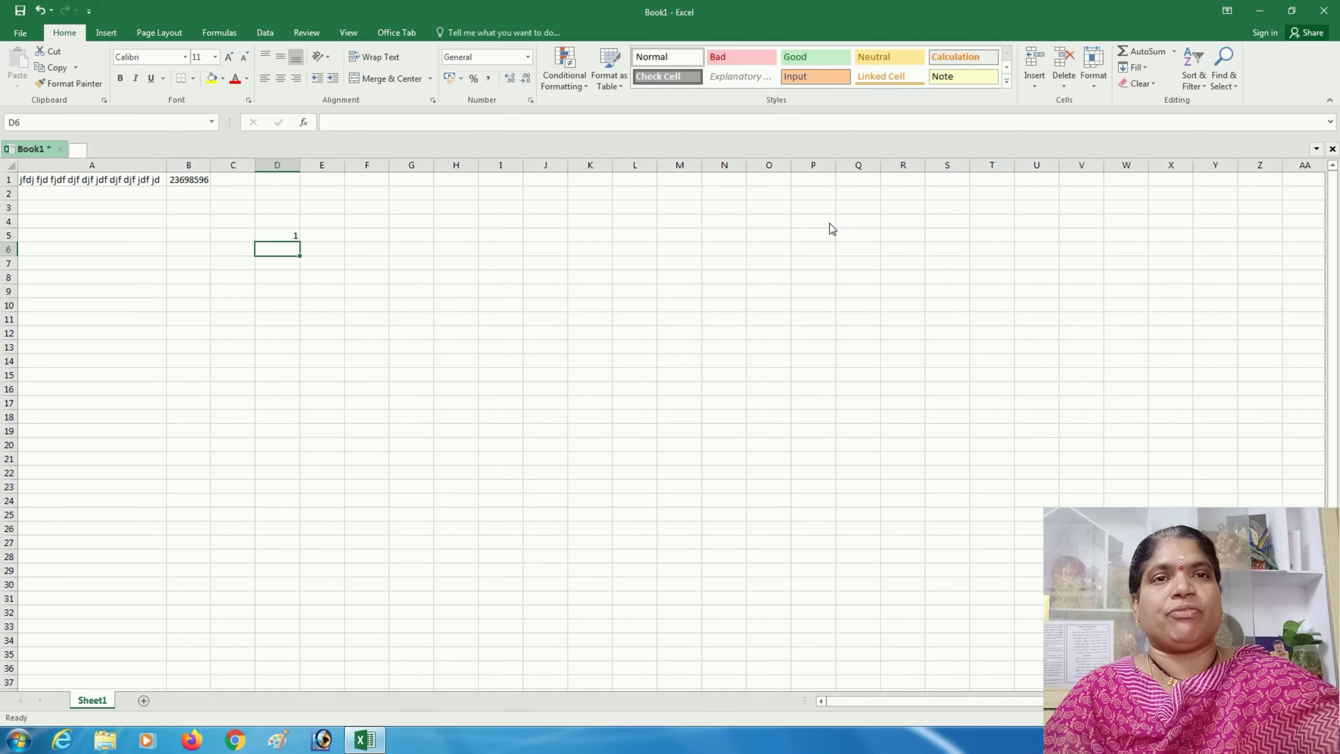
# - Enter 1 and 2 in D6:D7 and select them as the series pattern
pyautogui.write('1')
pyautogui.press('Return')
pyautogui.write('2')
pyautogui.press('Return')
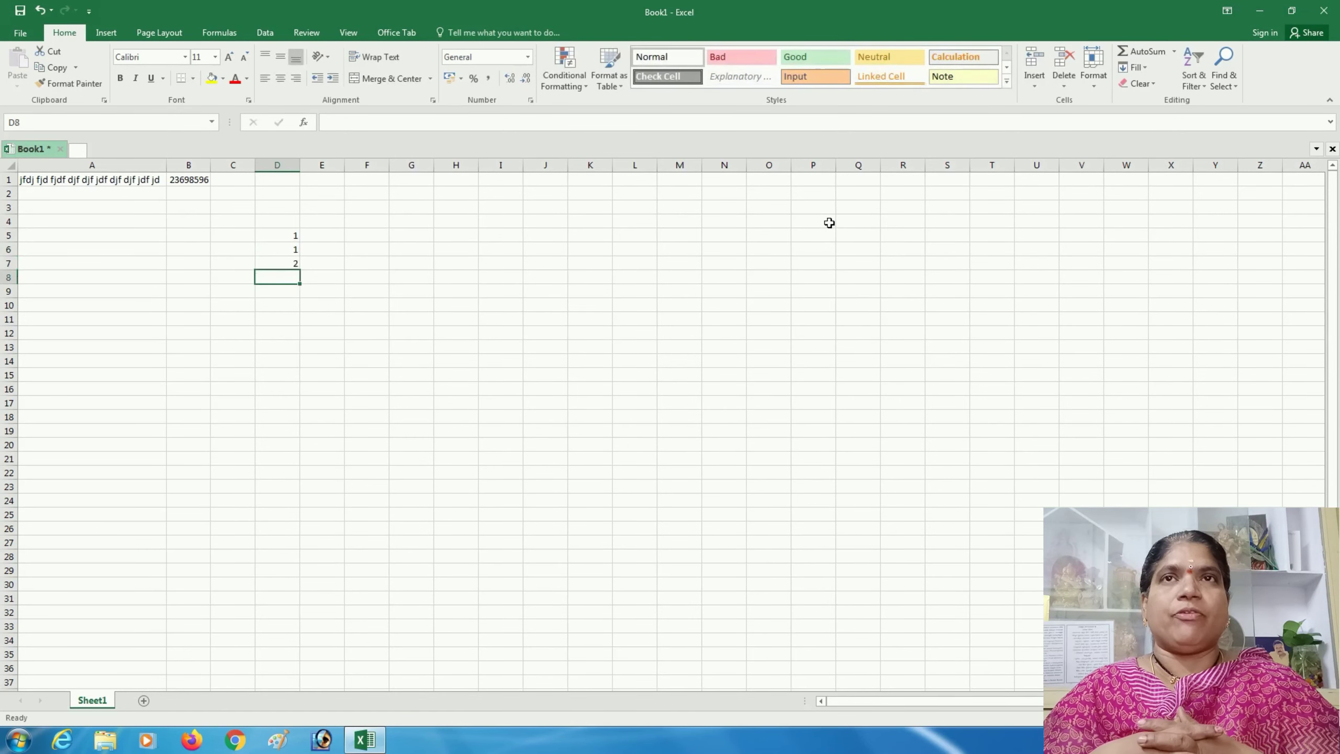
pyautogui.click(283, 252)
pyautogui.moveTo(283, 254); pyautogui.dragTo(280, 266)
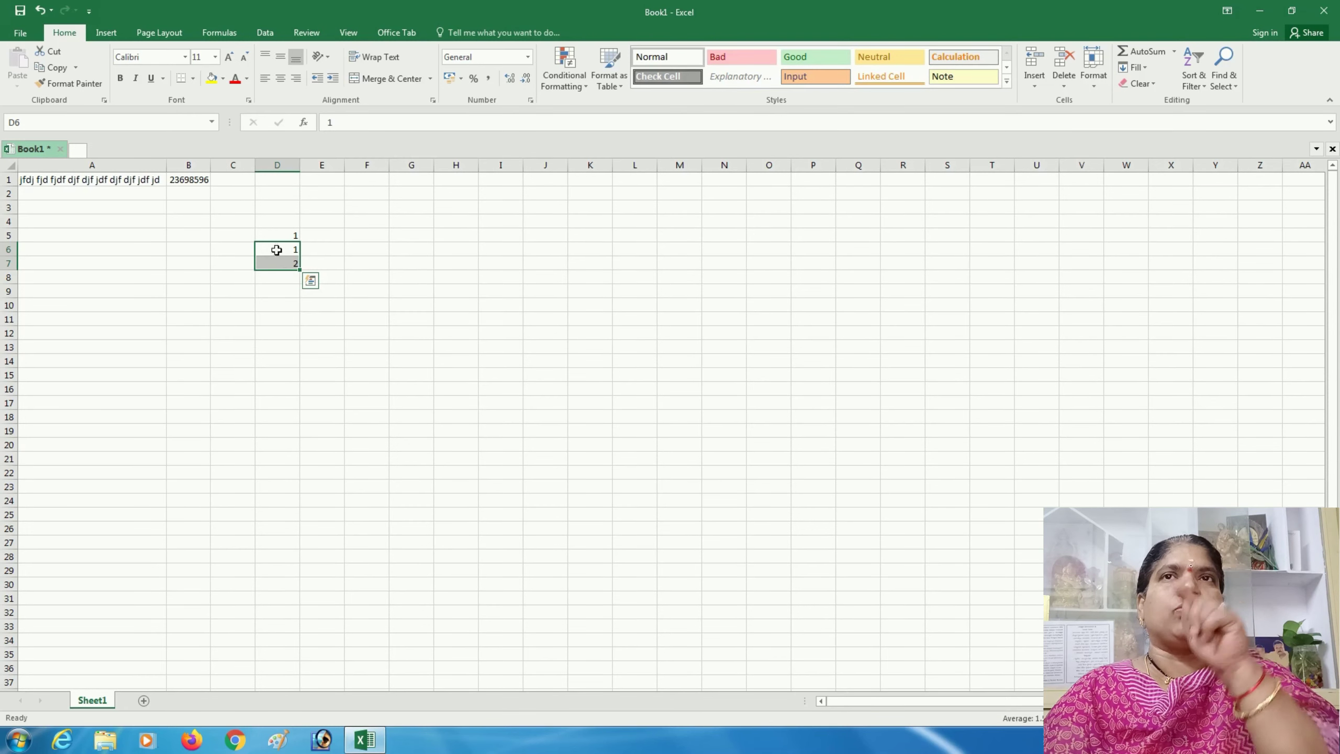
pyautogui.moveTo(276, 247); pyautogui.dragTo(272, 406)
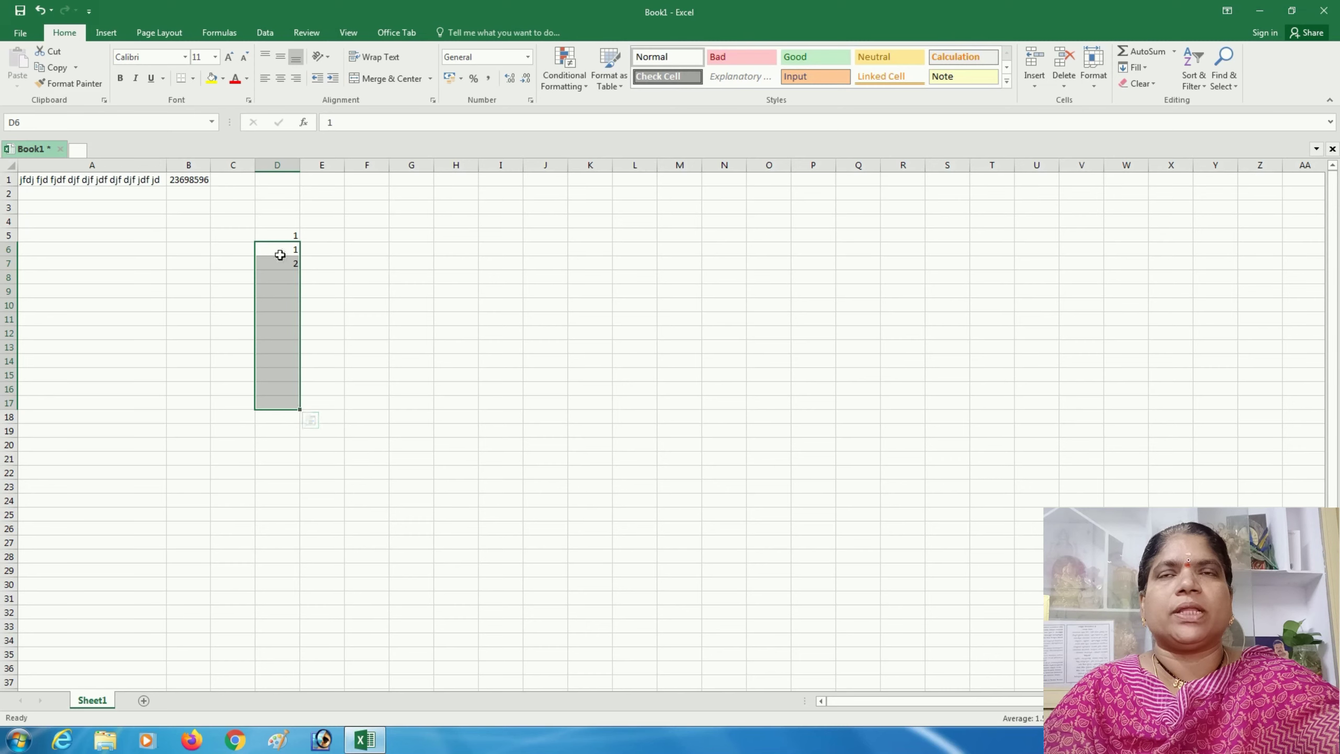
pyautogui.moveTo(280, 250); pyautogui.dragTo(288, 264)
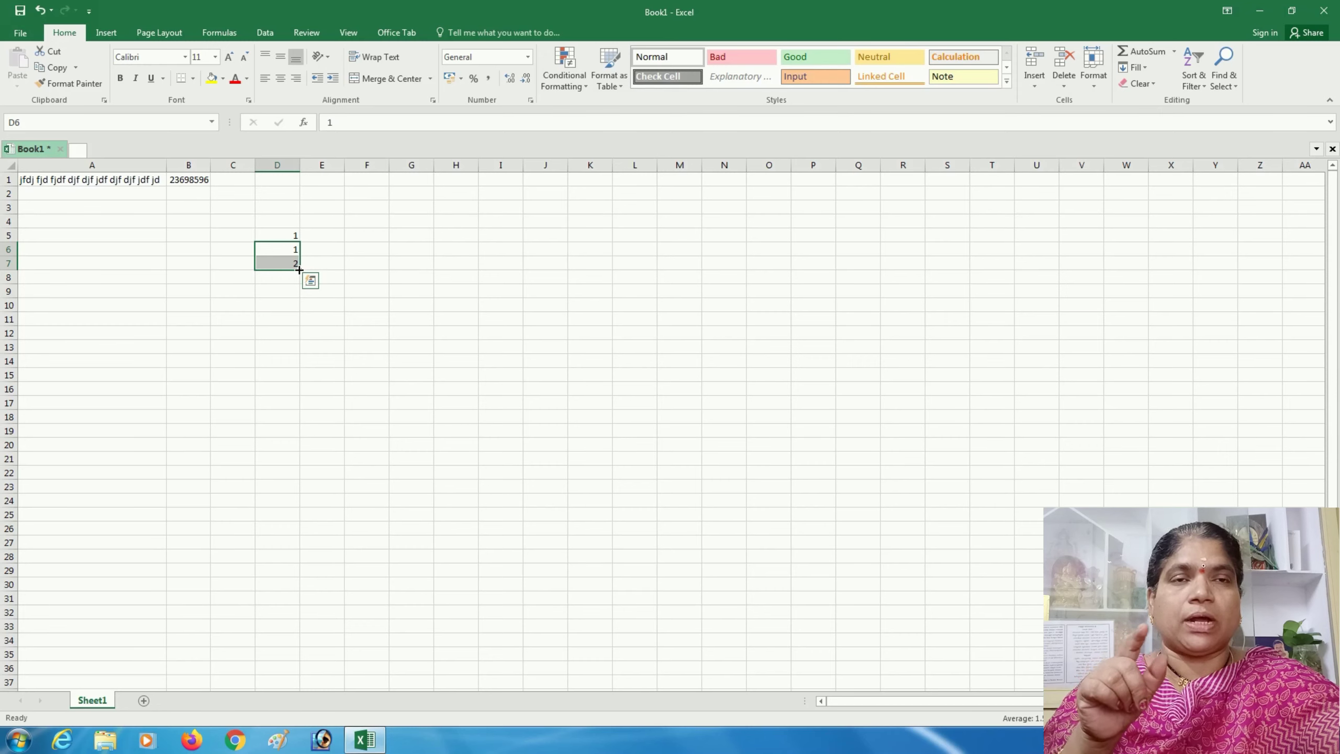
# - Fill column D down to row 29 with 1–24 and delete the stray 1 in D5
pyautogui.moveTo(298, 270); pyautogui.dragTo(296, 573)
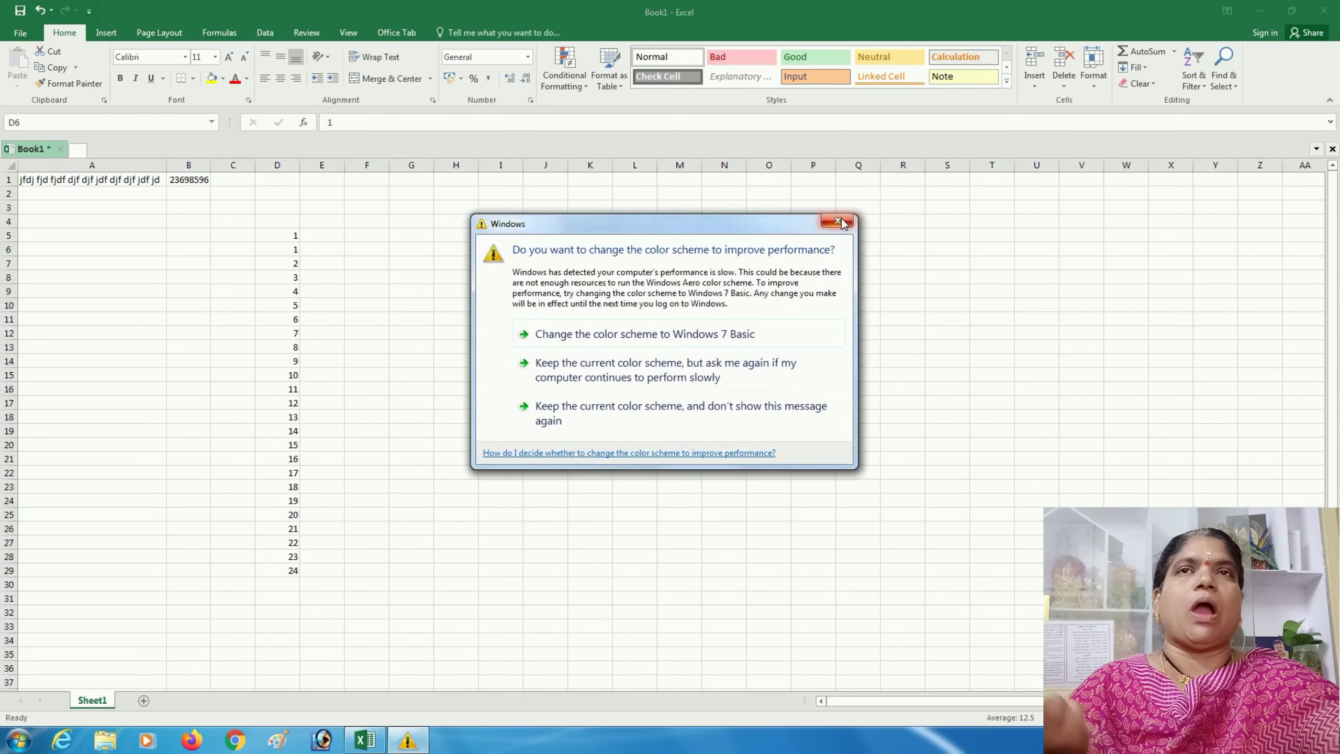
pyautogui.click(836, 221)
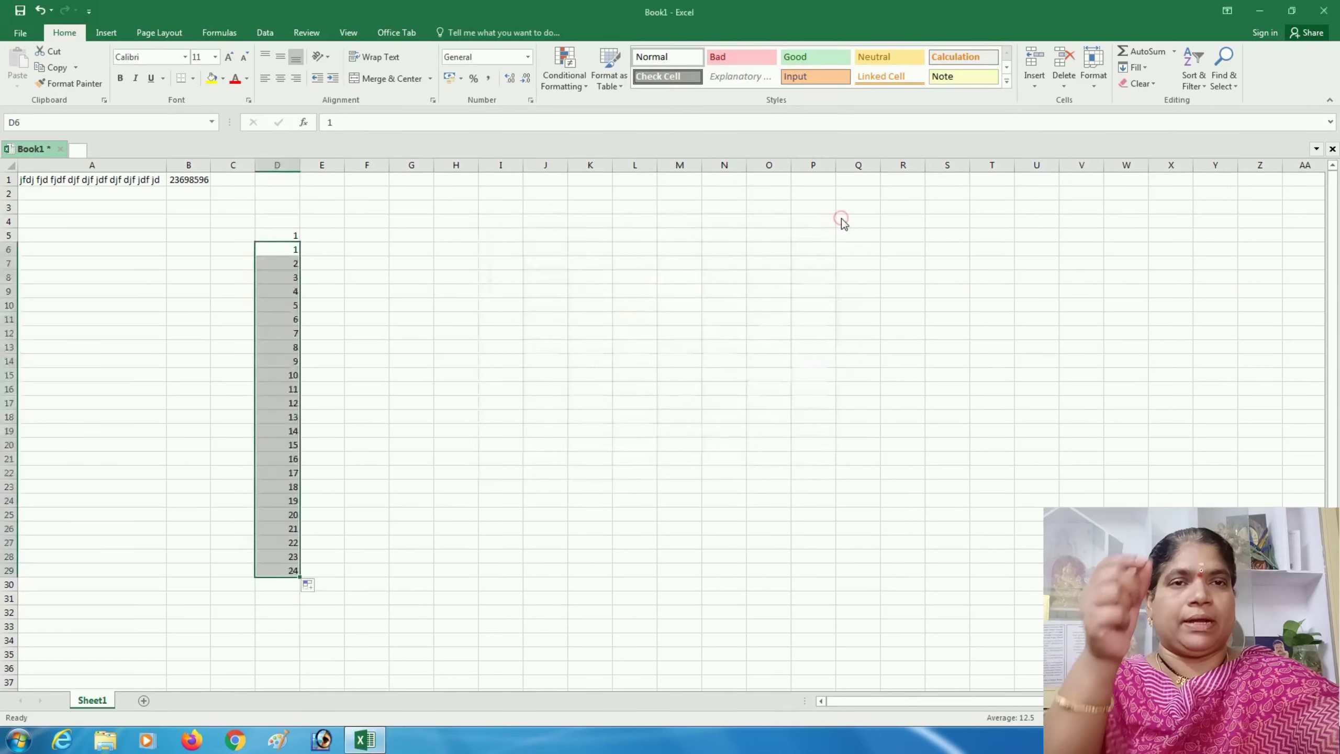
pyautogui.click(295, 232)
pyautogui.press('Delete')
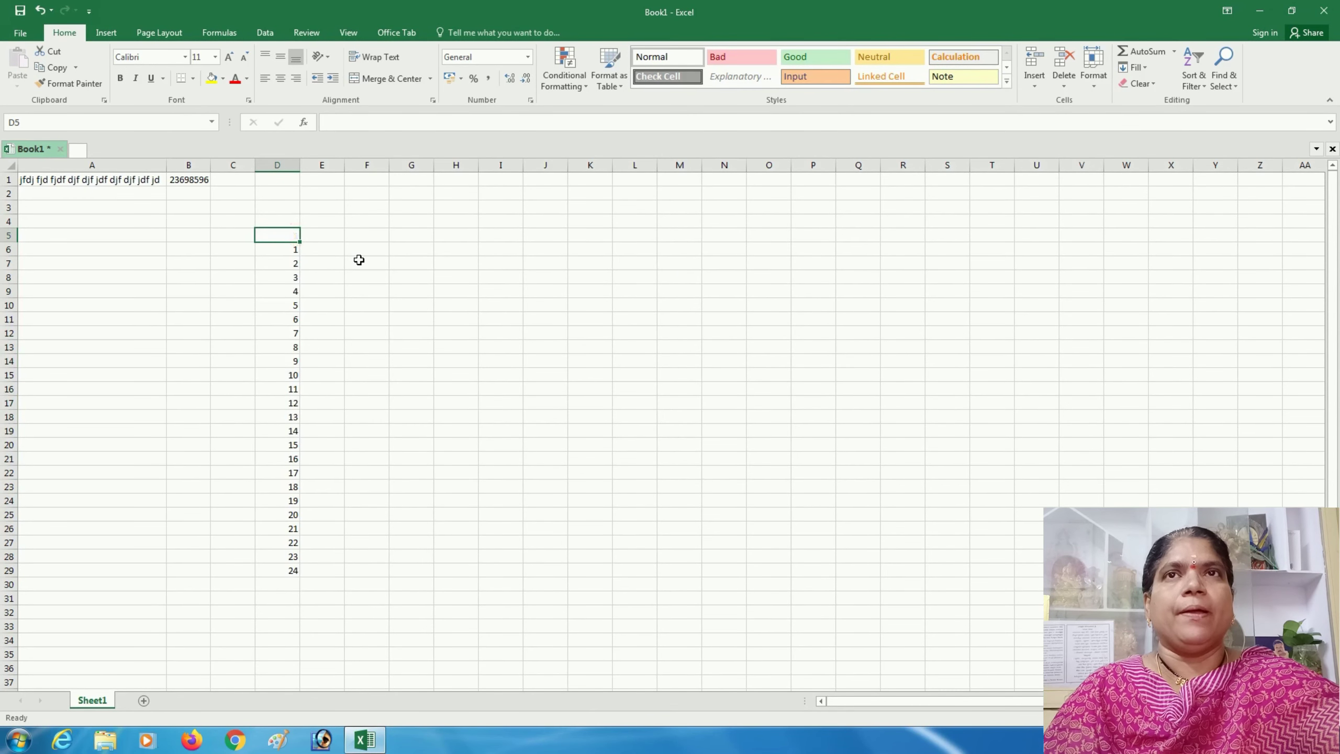
# - Enter 2 and 4 in F6:F7 and fill down to F29, giving even numbers 2–48
pyautogui.click(373, 251)
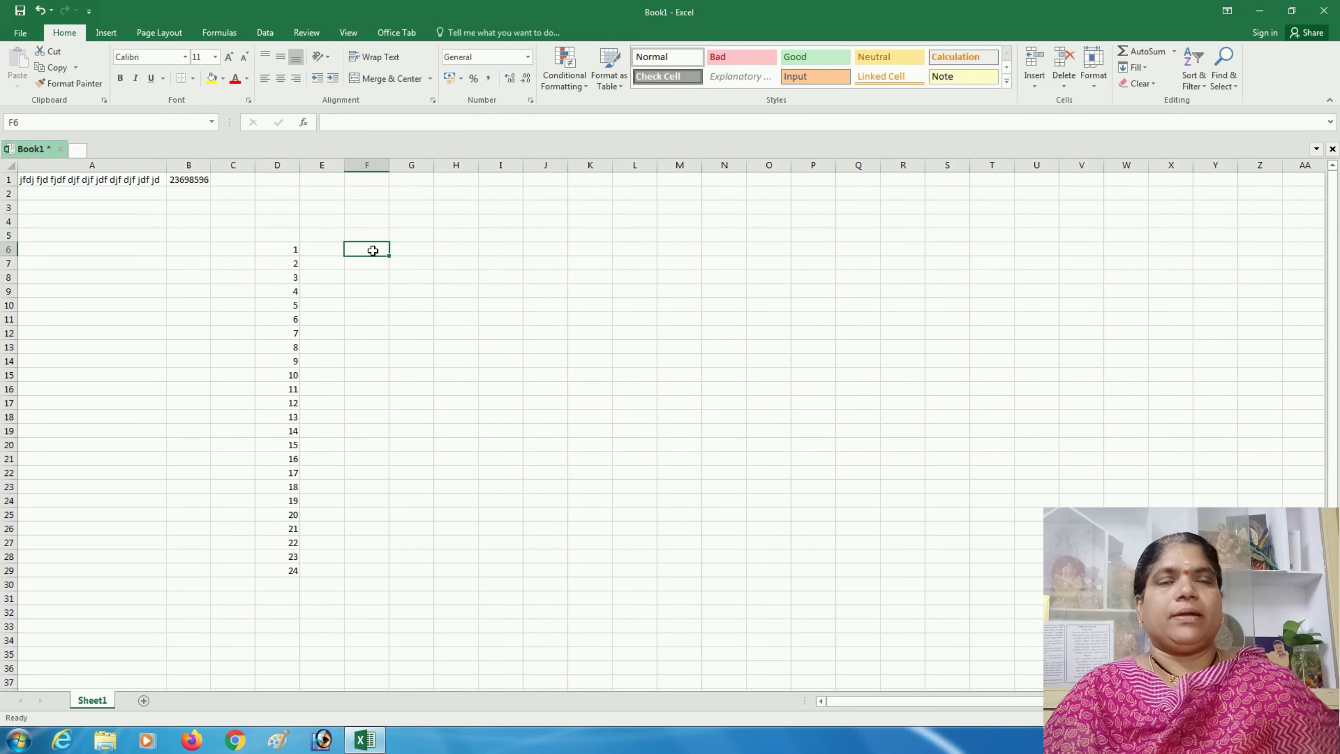
pyautogui.write('2')
pyautogui.press('Return')
pyautogui.write('4')
pyautogui.press('Return')
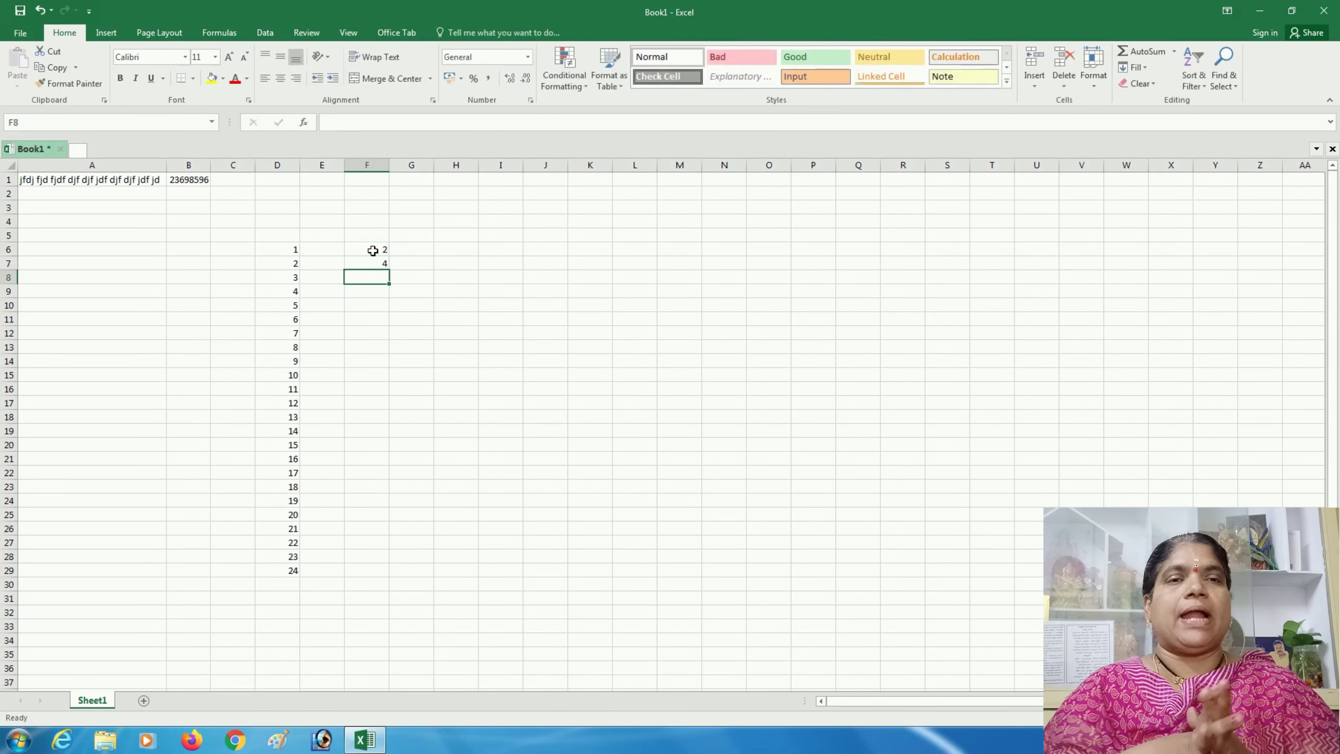
pyautogui.moveTo(373, 250); pyautogui.dragTo(373, 262)
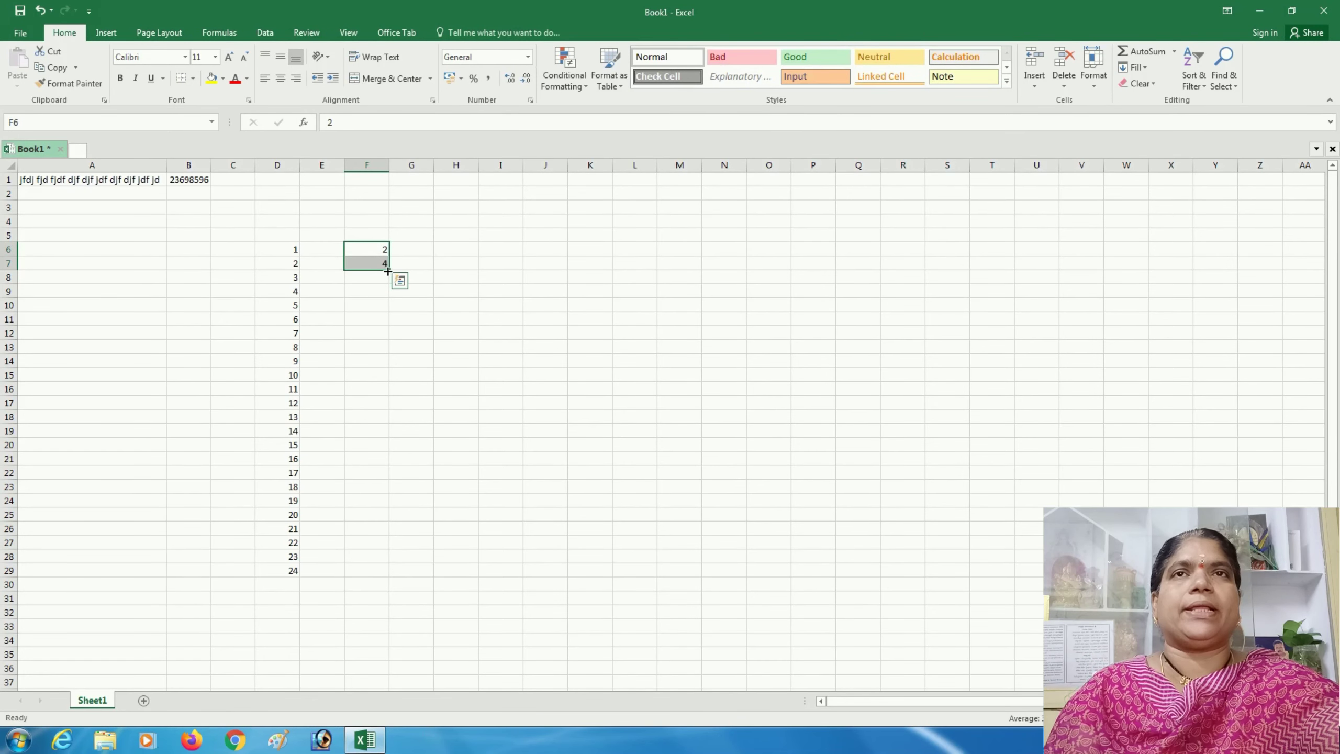
pyautogui.moveTo(389, 273); pyautogui.dragTo(379, 577)
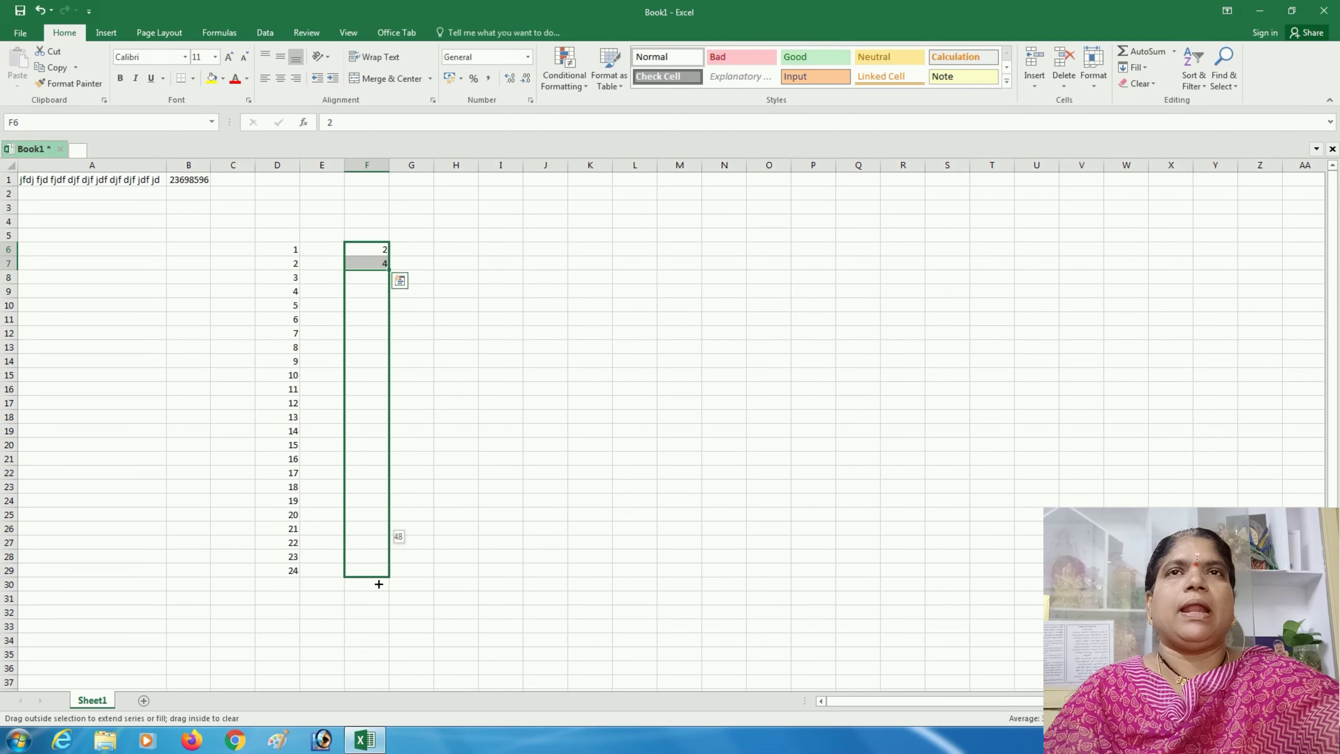
pyautogui.click(473, 500)
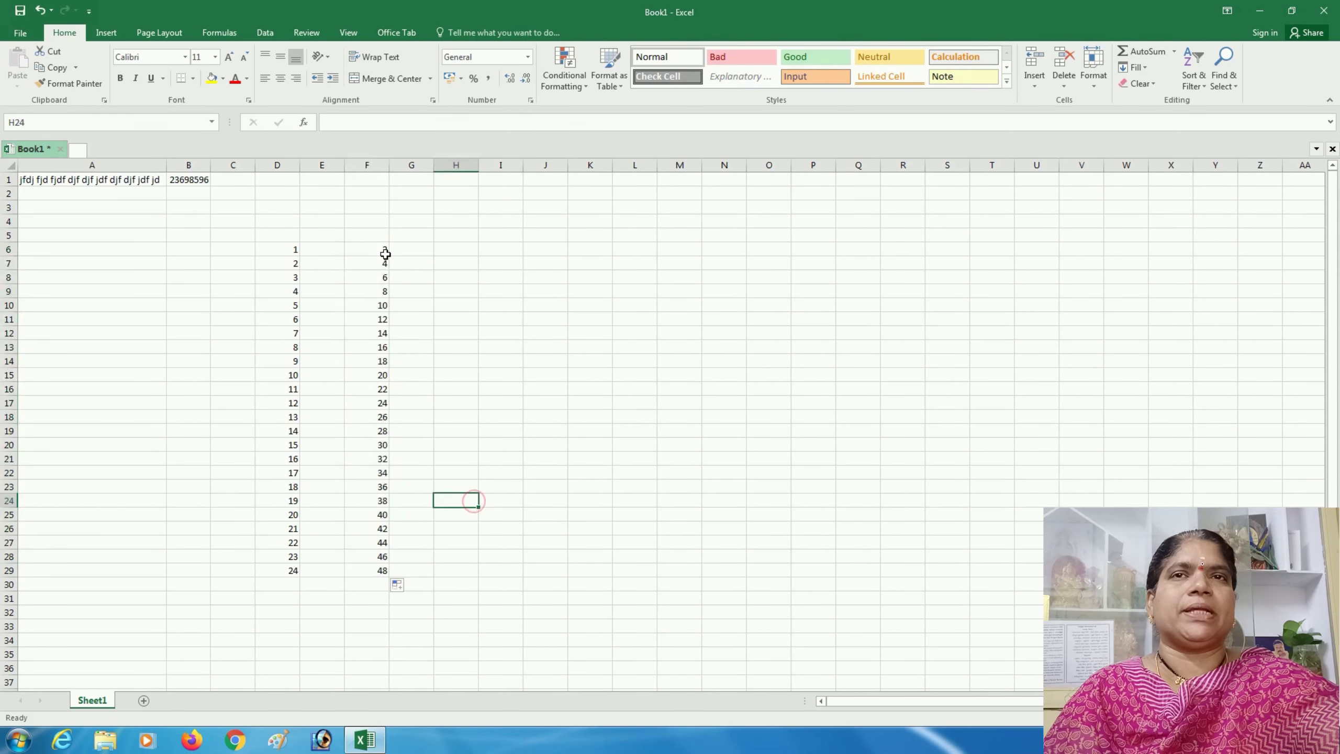
pyautogui.click(452, 253)
# - Enter 5 in H6 and 10 in H7, erasing the extra entry started in H8
pyautogui.write('5')
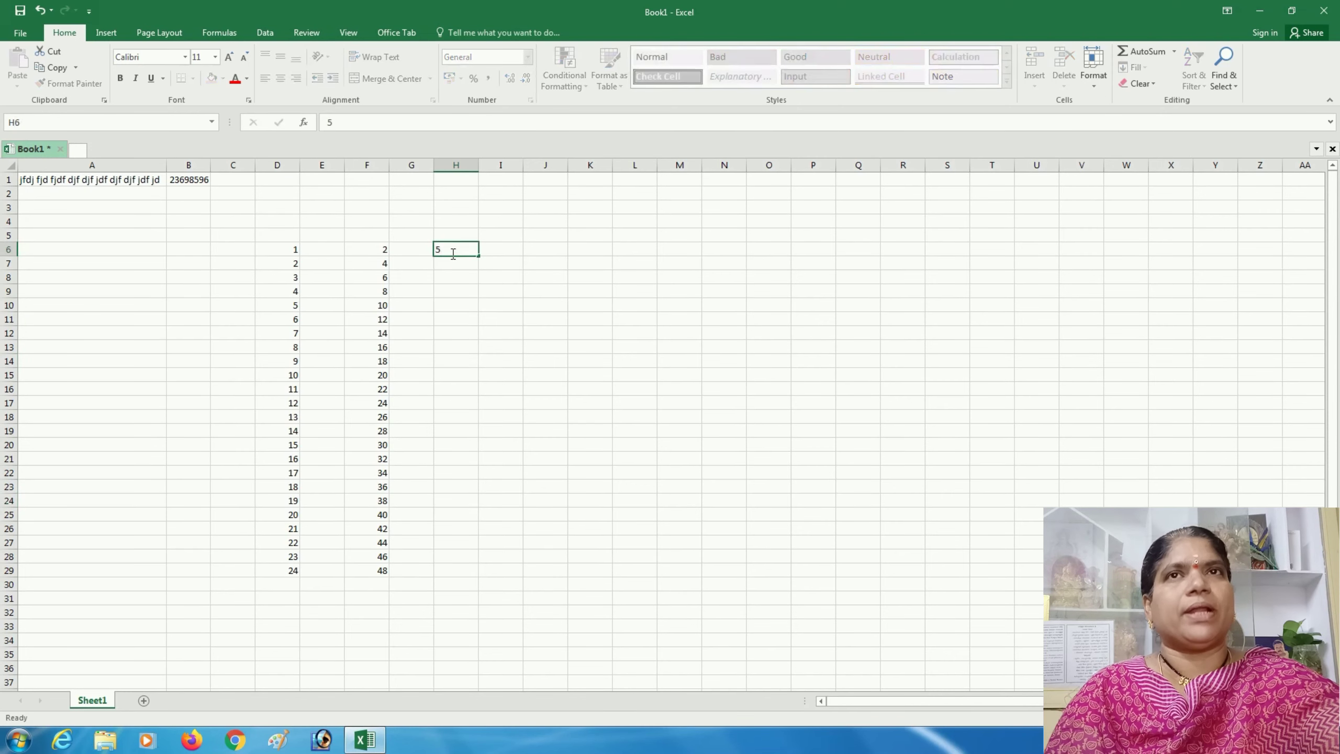
pyautogui.press('Return')
pyautogui.write('10')
pyautogui.press('Return')
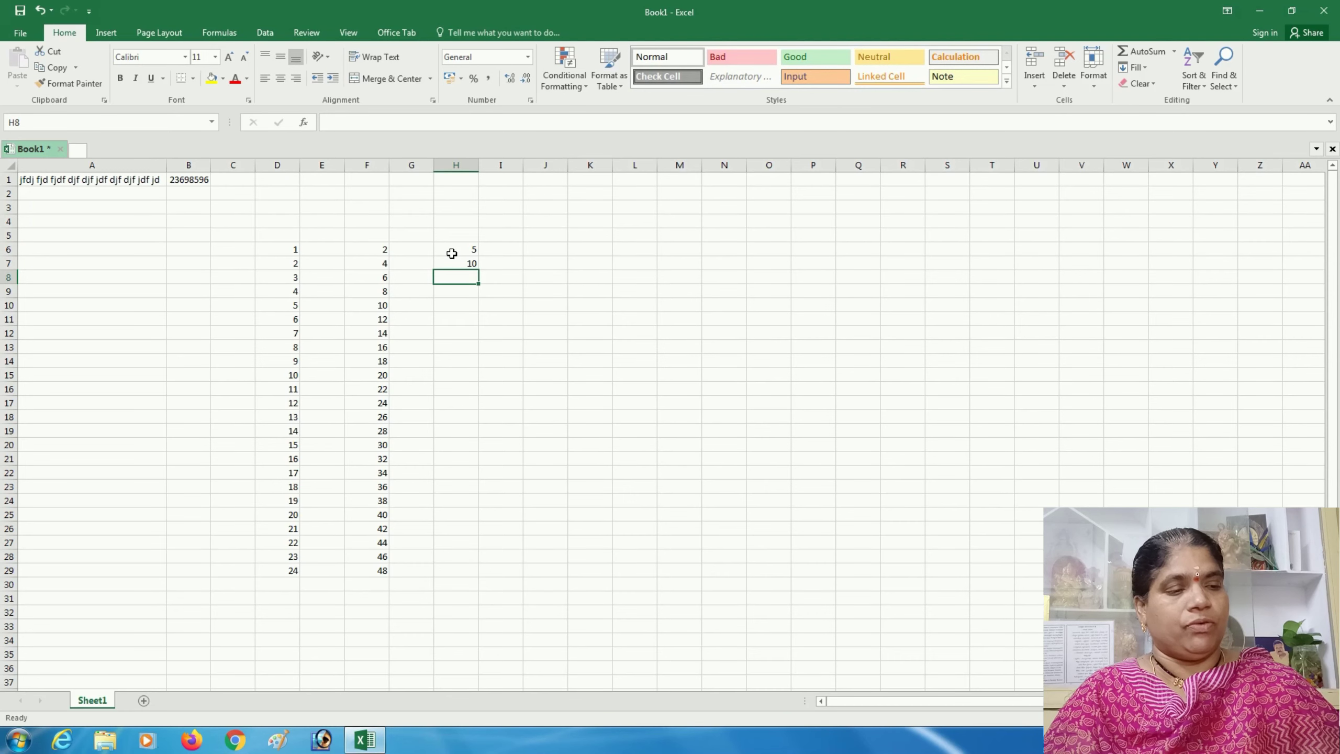
pyautogui.write('15')
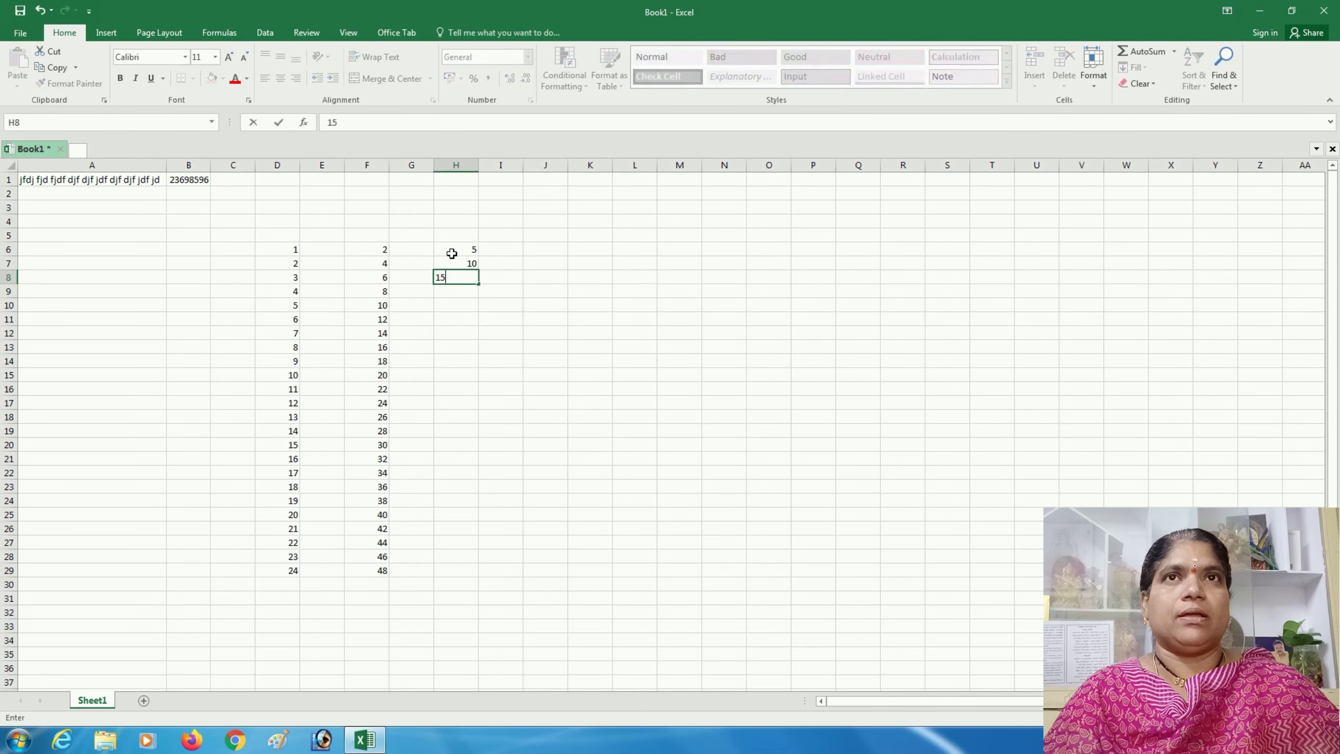
pyautogui.press('BackSpace')
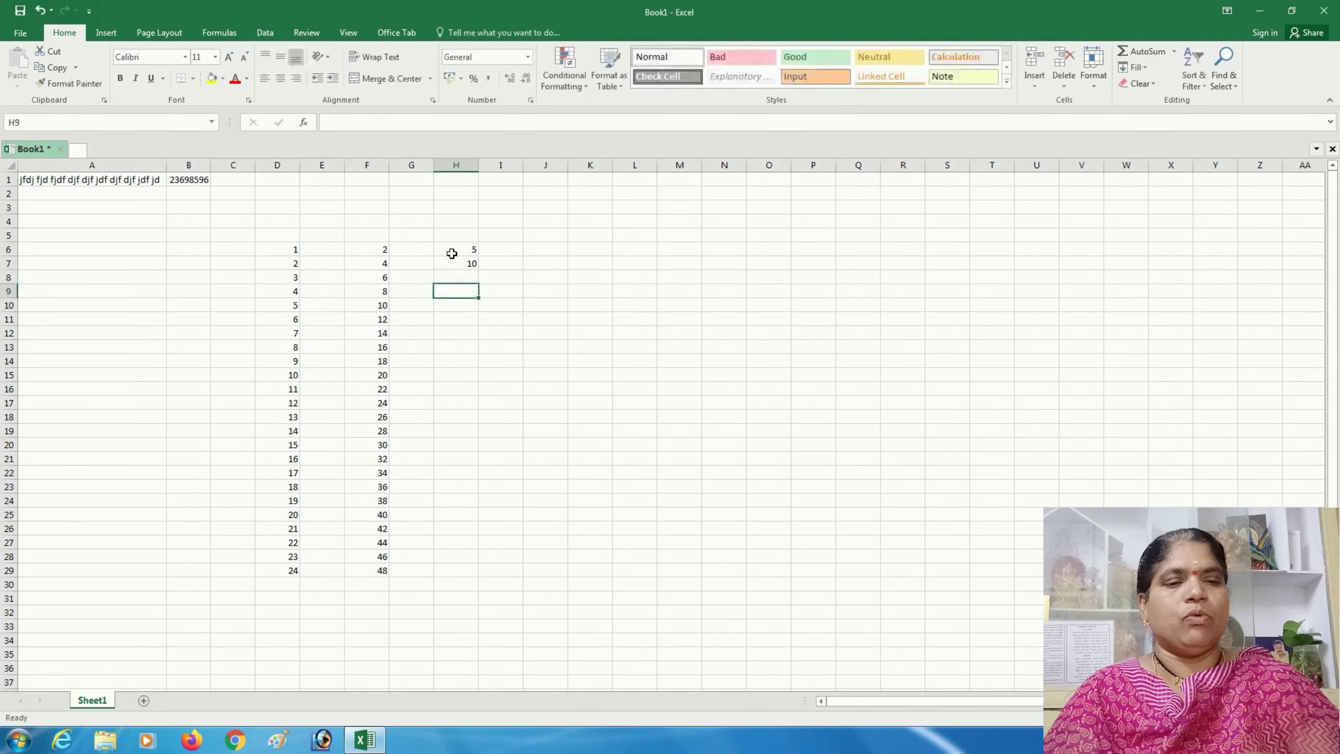
# - Fill the fives series 5–120 down to H29 and move the block to T1:T24
pyautogui.click(448, 249)
pyautogui.moveTo(448, 249); pyautogui.dragTo(475, 571)
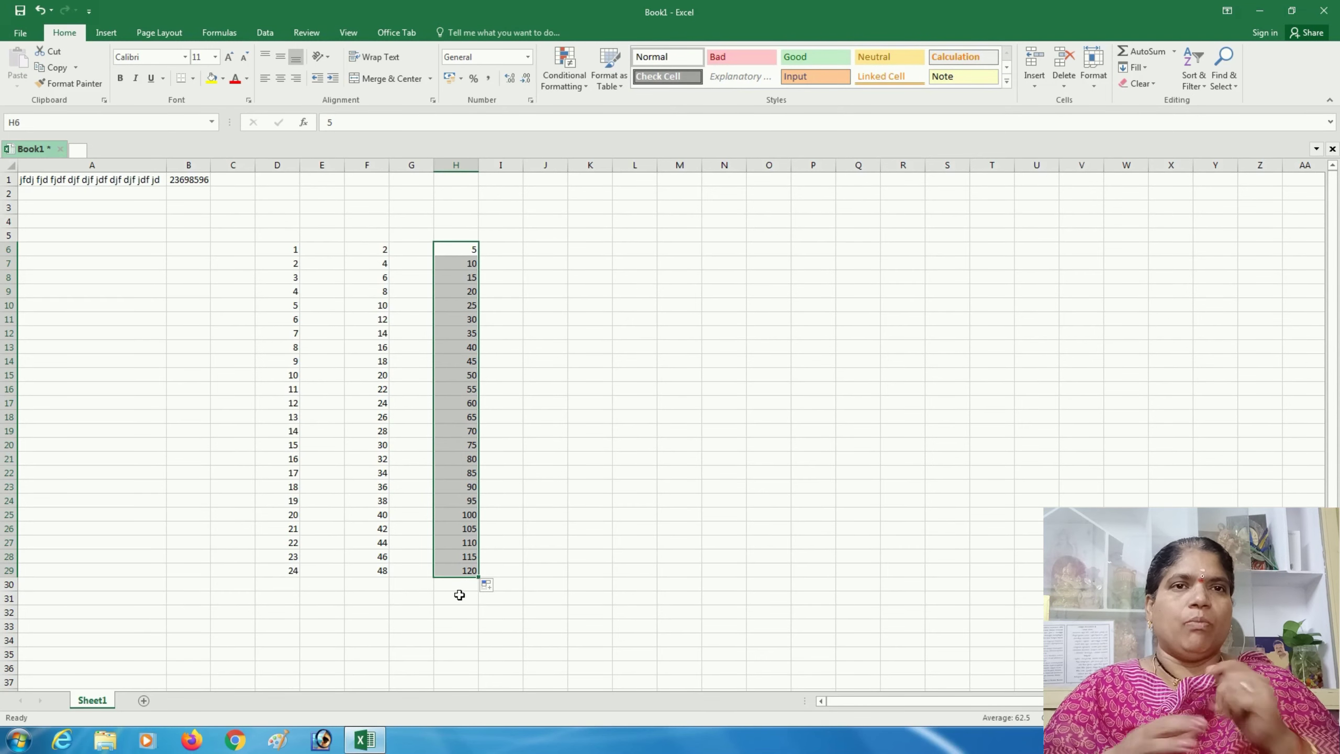
pyautogui.moveTo(452, 577); pyautogui.dragTo(981, 504)
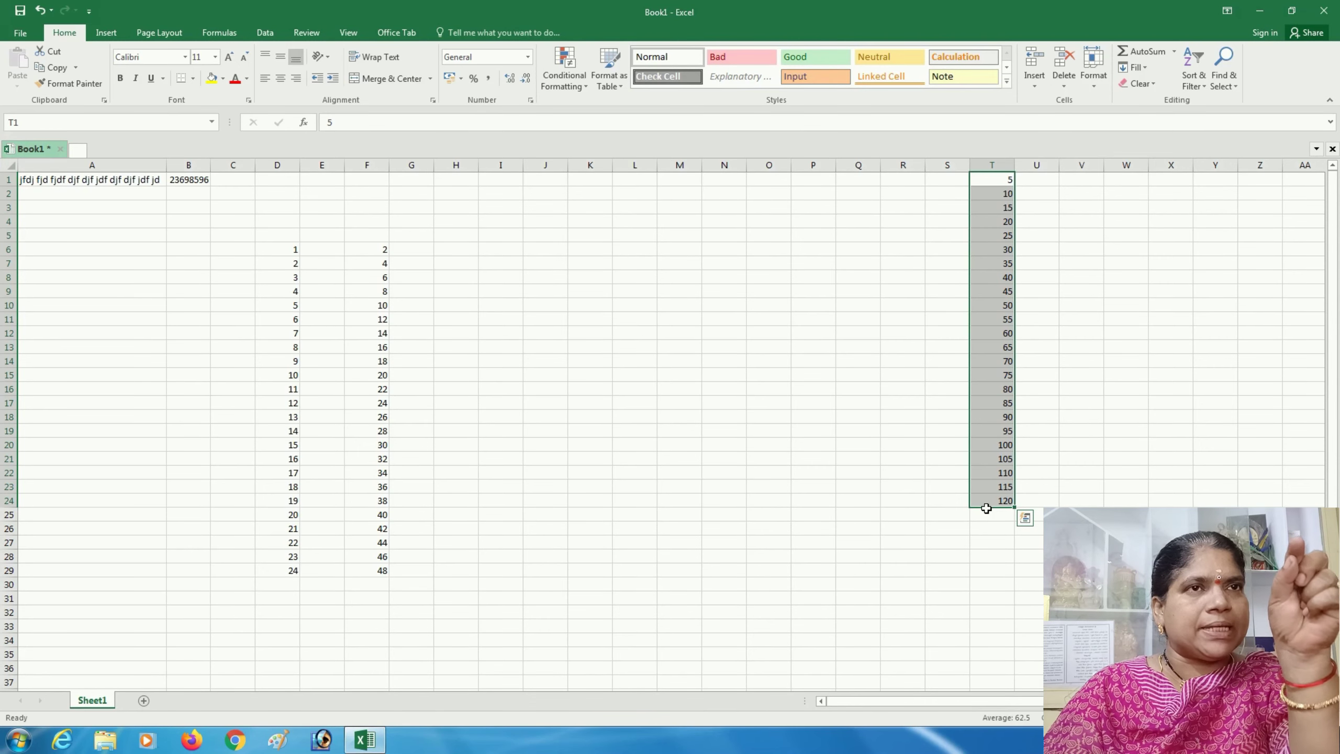
# - Move the multiples-of-five block to another column and reselect it
pyautogui.moveTo(986, 508)
pyautogui.mouseDown()
pyautogui.moveTo(730, 648)
pyautogui.moveTo(621, 626)
pyautogui.moveTo(1221, 559)
pyautogui.mouseUp()
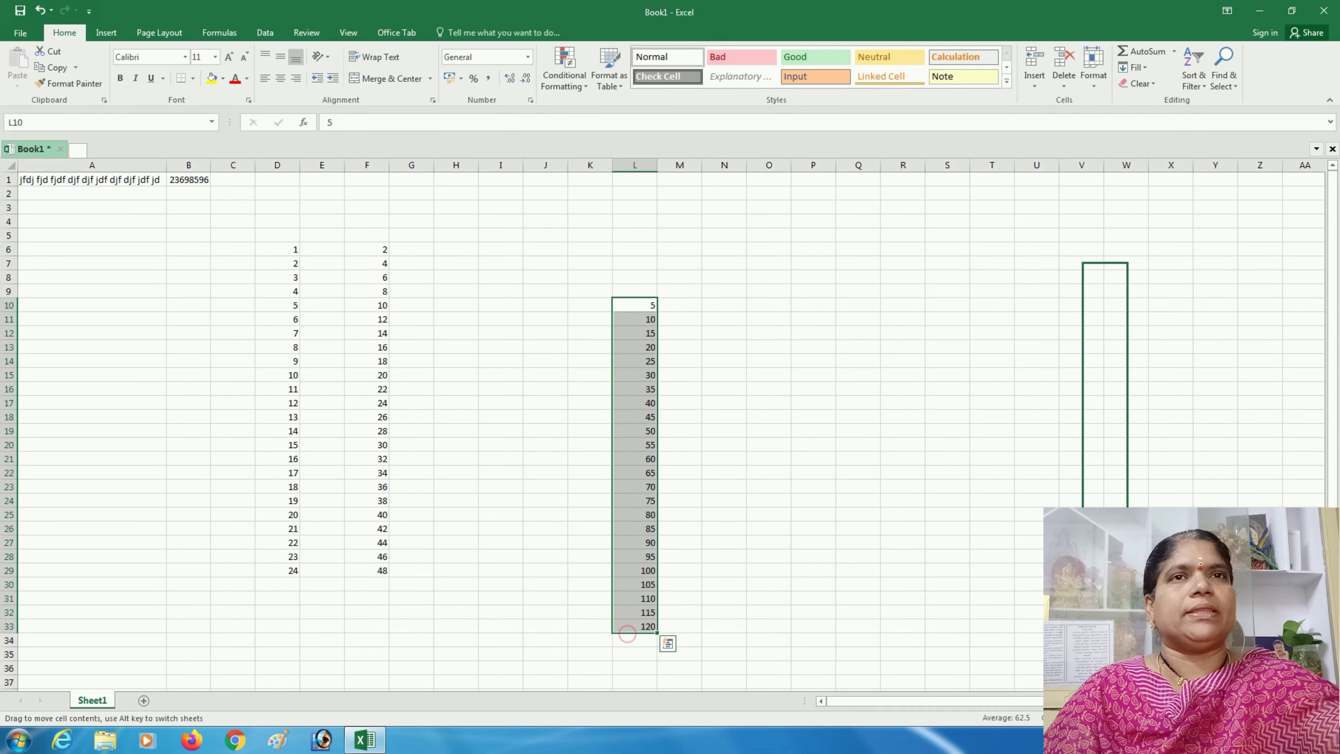
pyautogui.click(1215, 557)
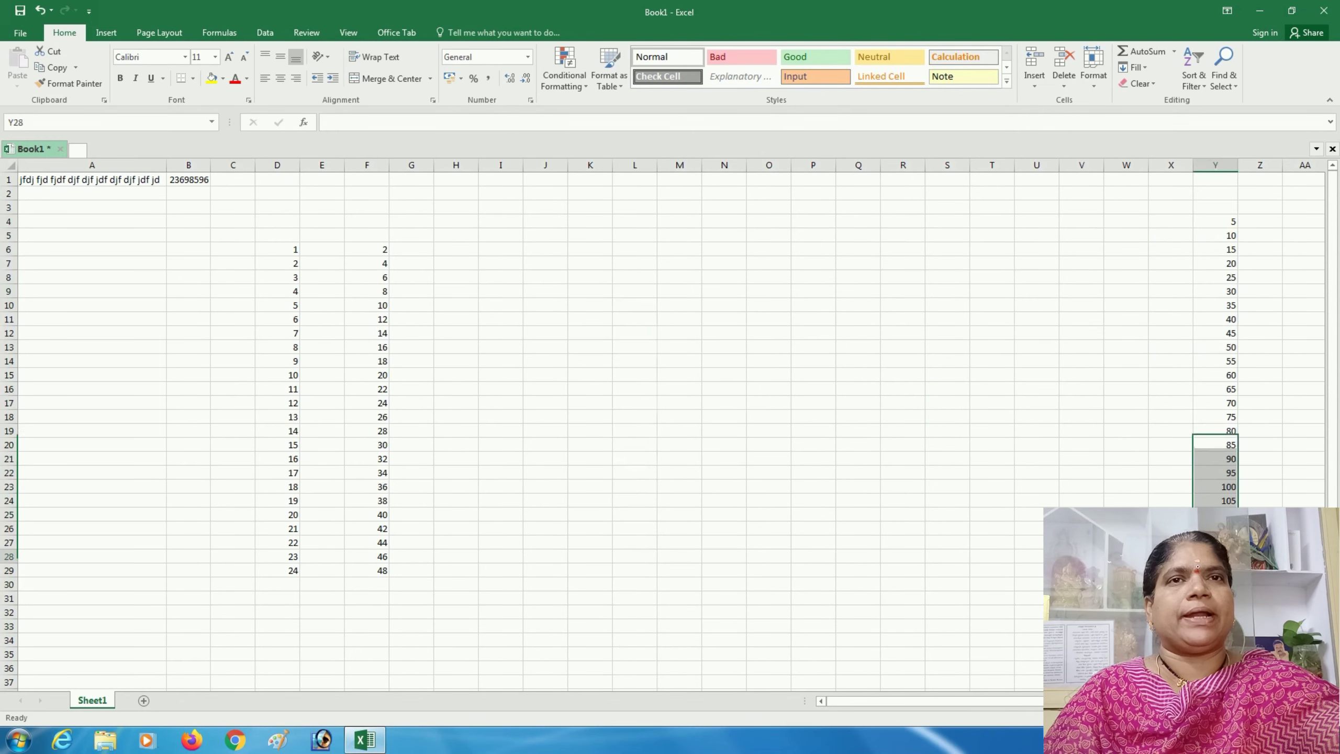
pyautogui.moveTo(1220, 222)
pyautogui.mouseDown()
pyautogui.moveTo(1216, 543)
pyautogui.moveTo(705, 589)
pyautogui.mouseUp()
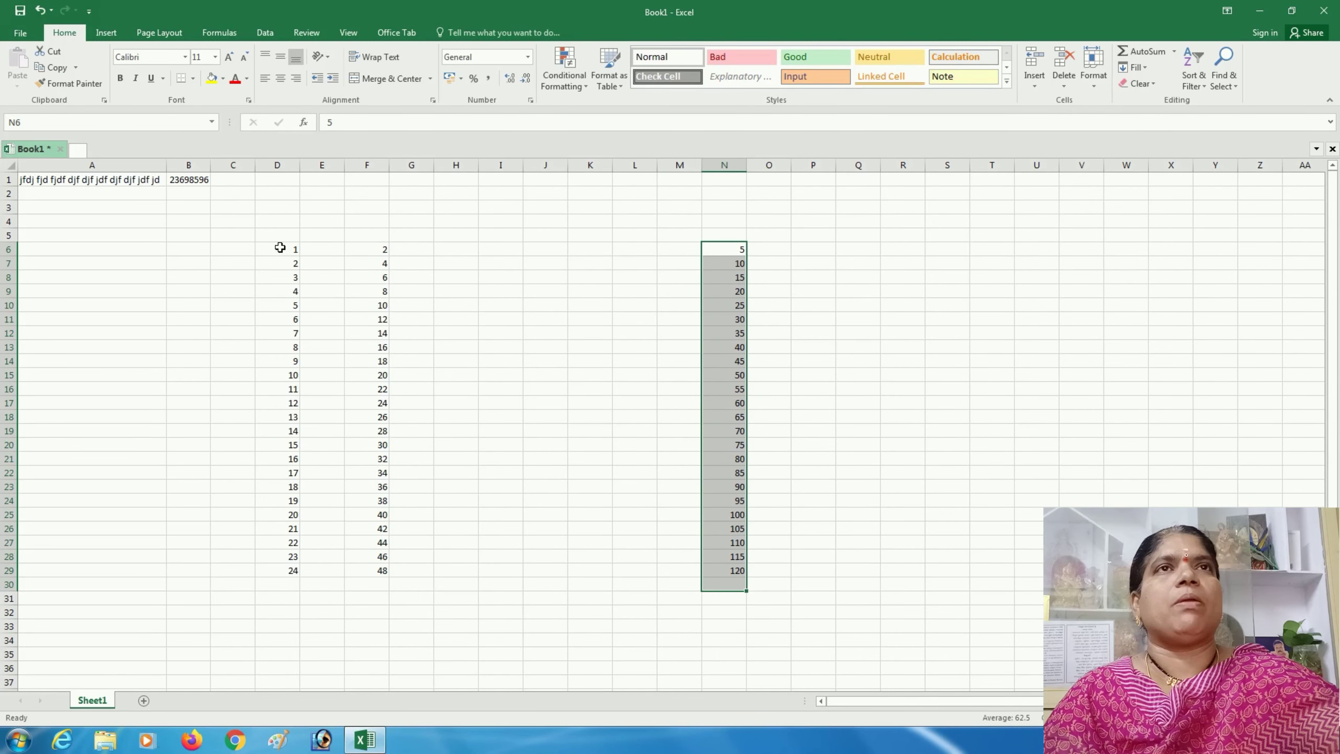
# - Extend column D's count to 1–39 through D44 and move values 20–120 to T14:T34
pyautogui.moveTo(280, 249); pyautogui.dragTo(275, 572)
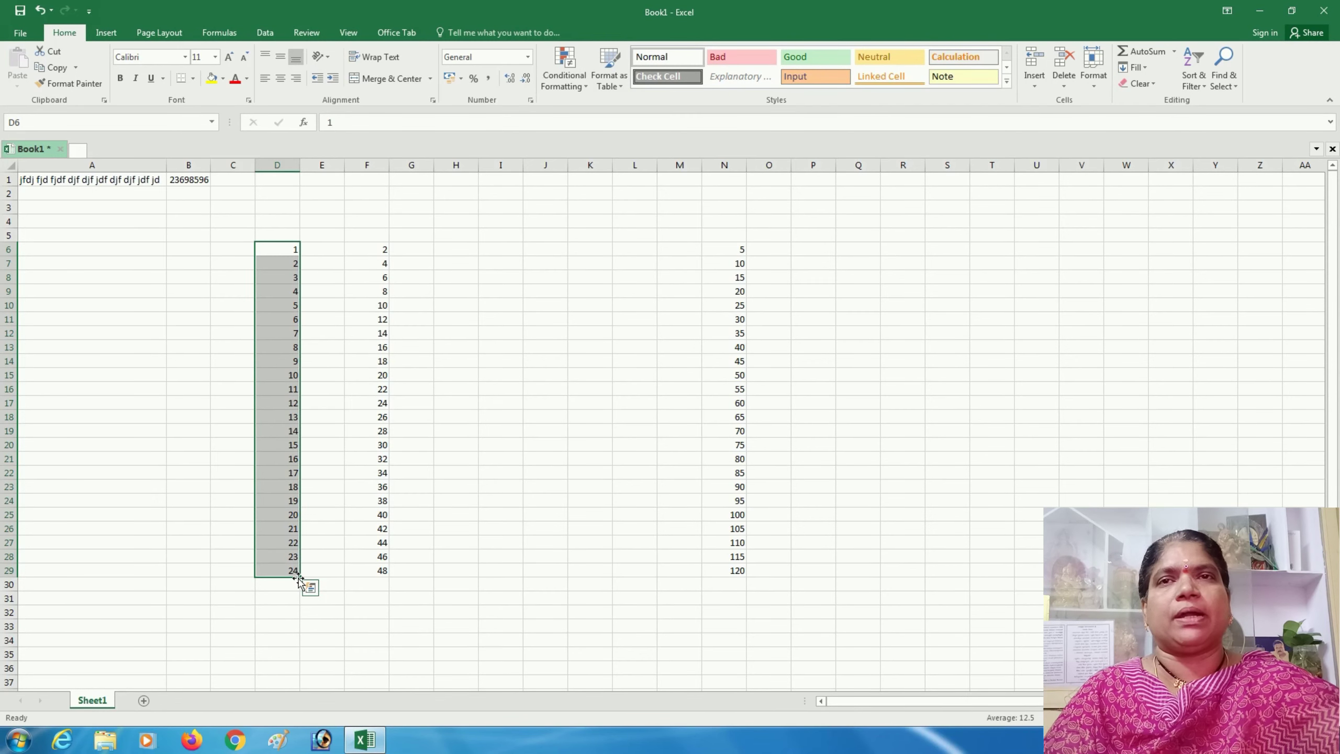
pyautogui.moveTo(298, 578); pyautogui.dragTo(299, 709)
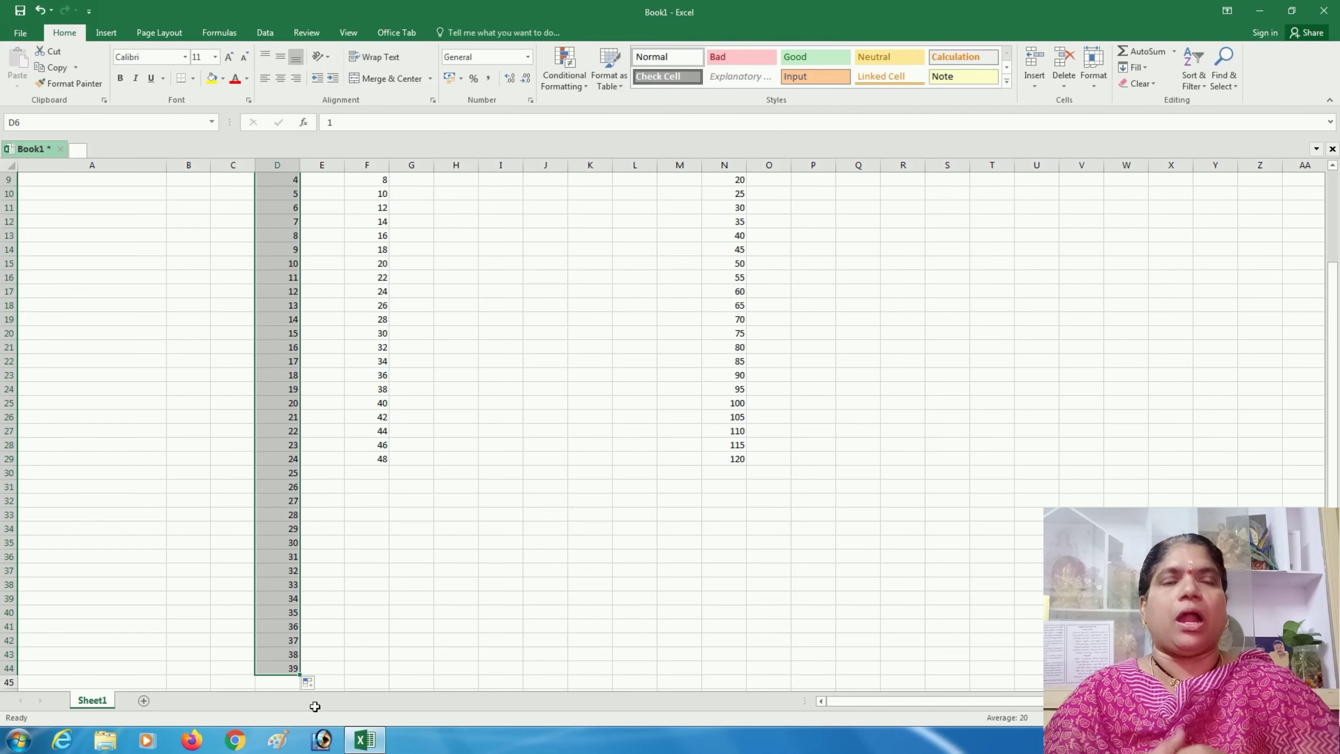
pyautogui.moveTo(722, 179); pyautogui.dragTo(725, 476)
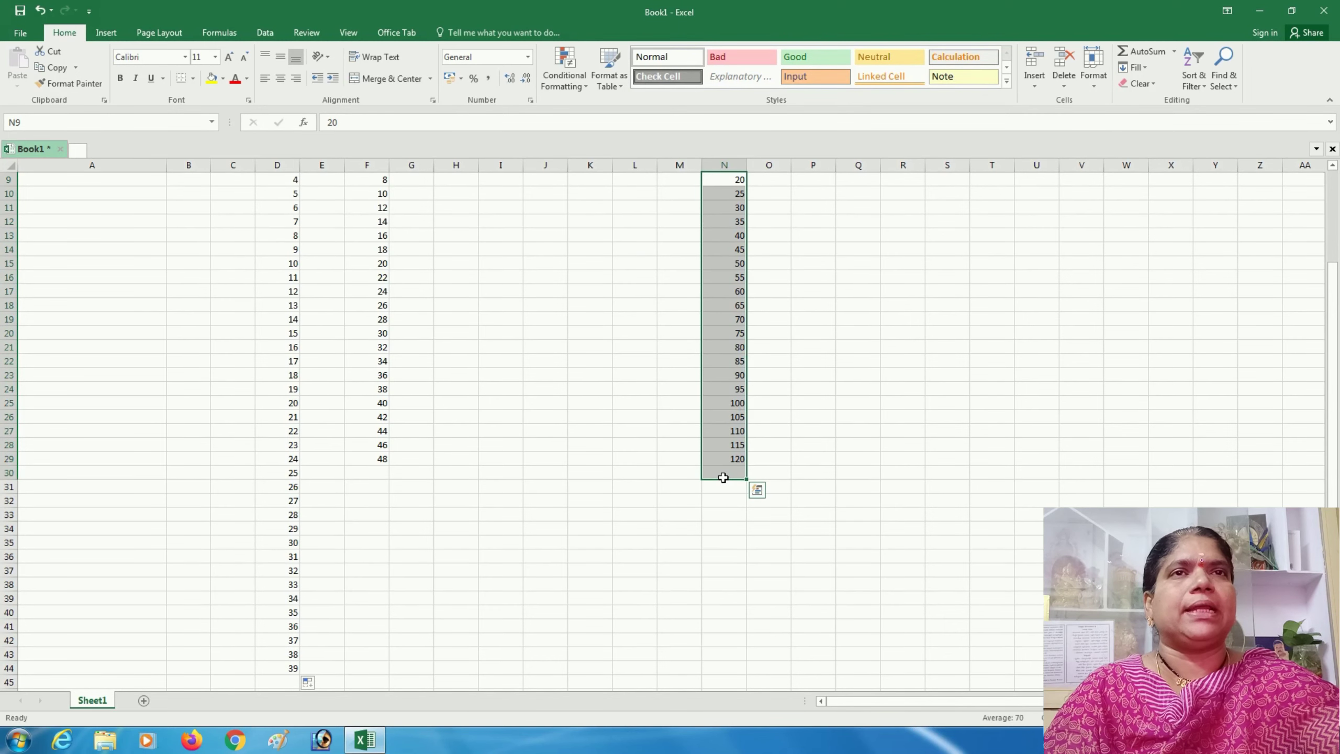
pyautogui.moveTo(723, 477); pyautogui.dragTo(1013, 547)
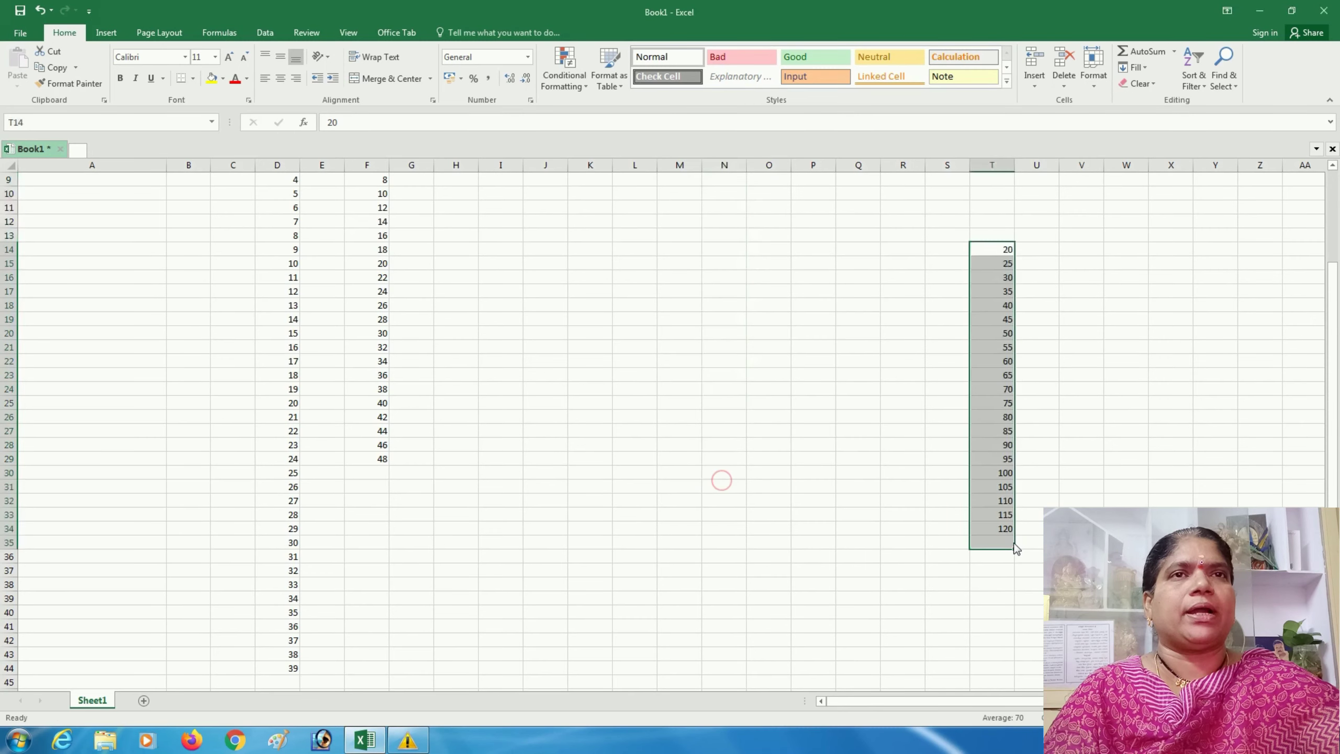
# - Enter 'fdfdfdfdfdfdf' in L10, widen column L, then clear the whole sheet with Ctrl+A and Delete
pyautogui.click(632, 190)
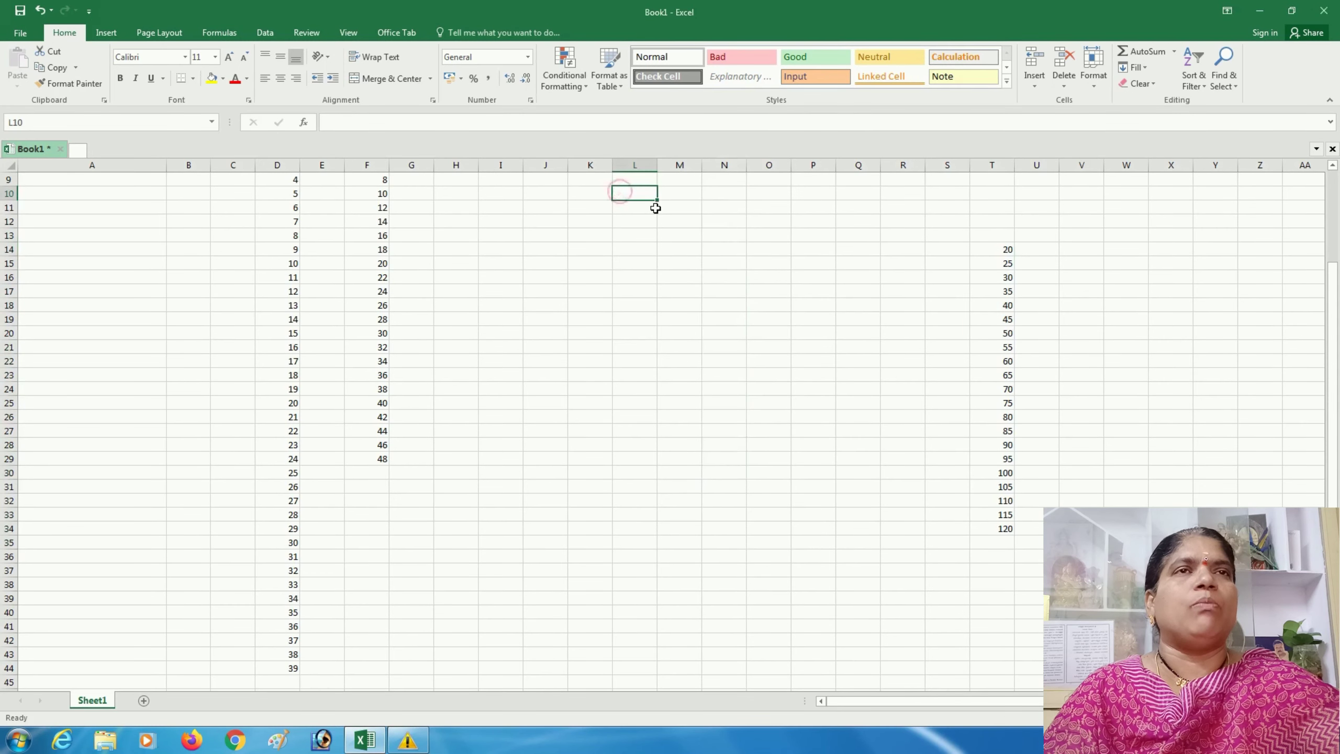
pyautogui.write('fdfdfdfdfdfdfd')
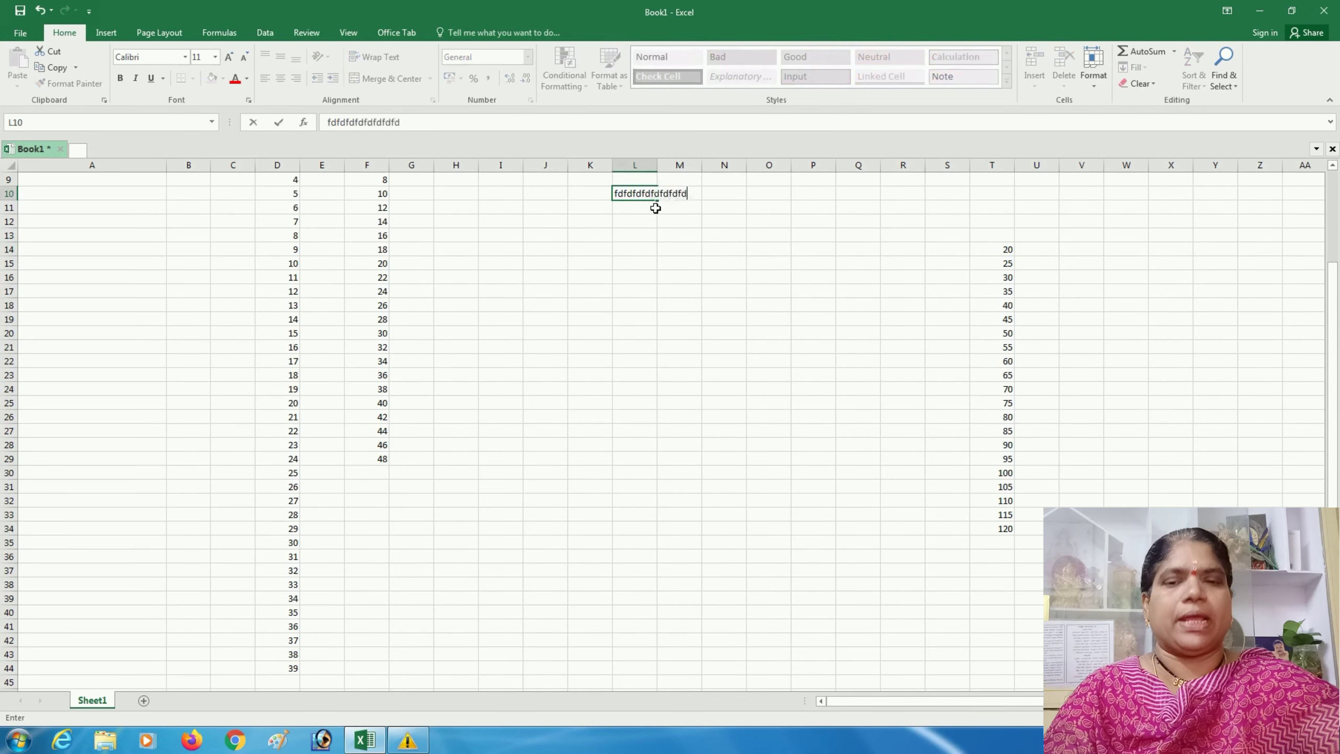
pyautogui.write('f')
pyautogui.click(680, 292)
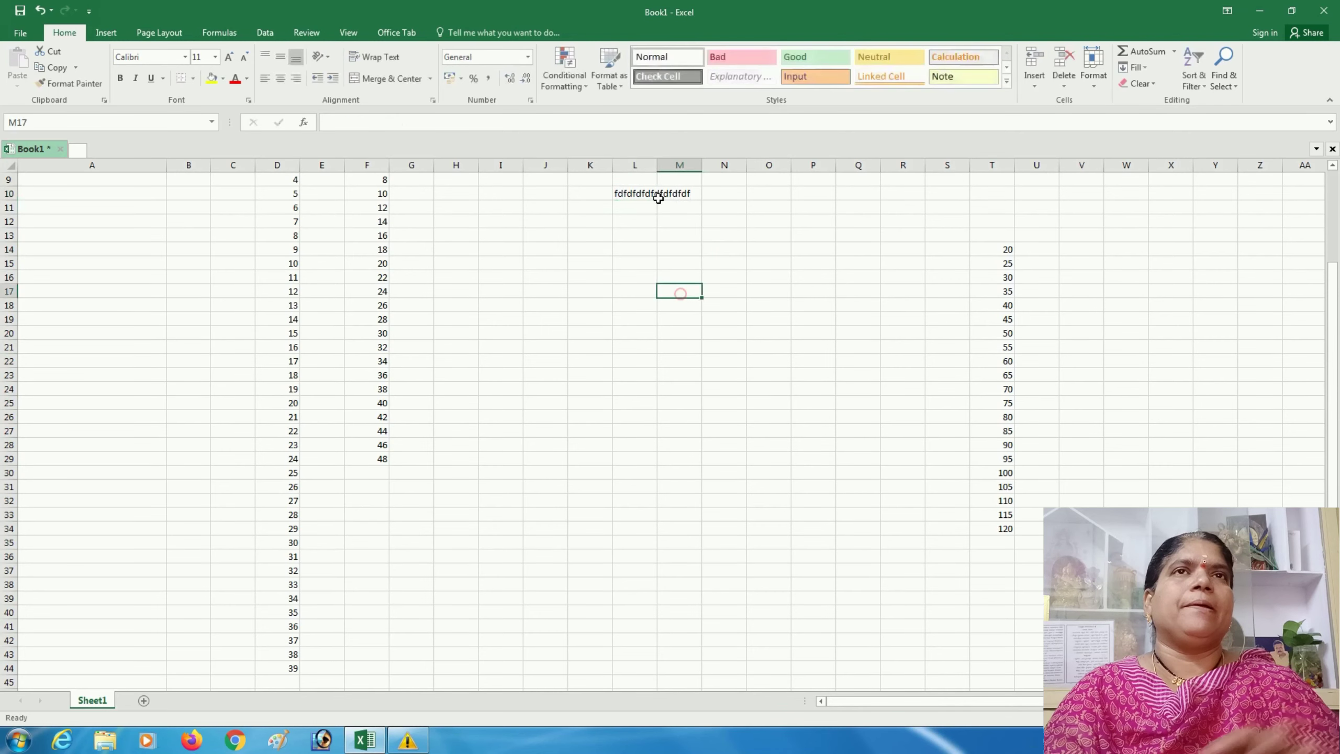
pyautogui.moveTo(657, 167); pyautogui.dragTo(694, 167)
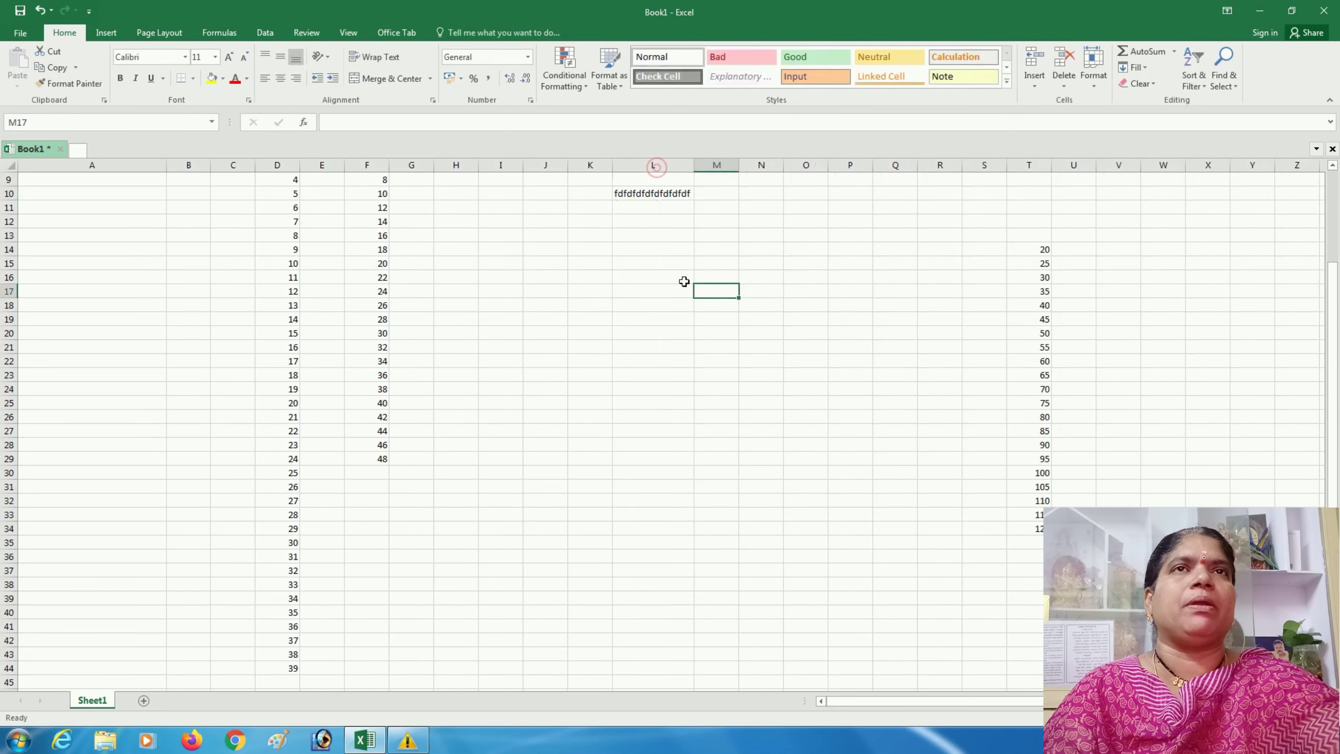
pyautogui.click(654, 510)
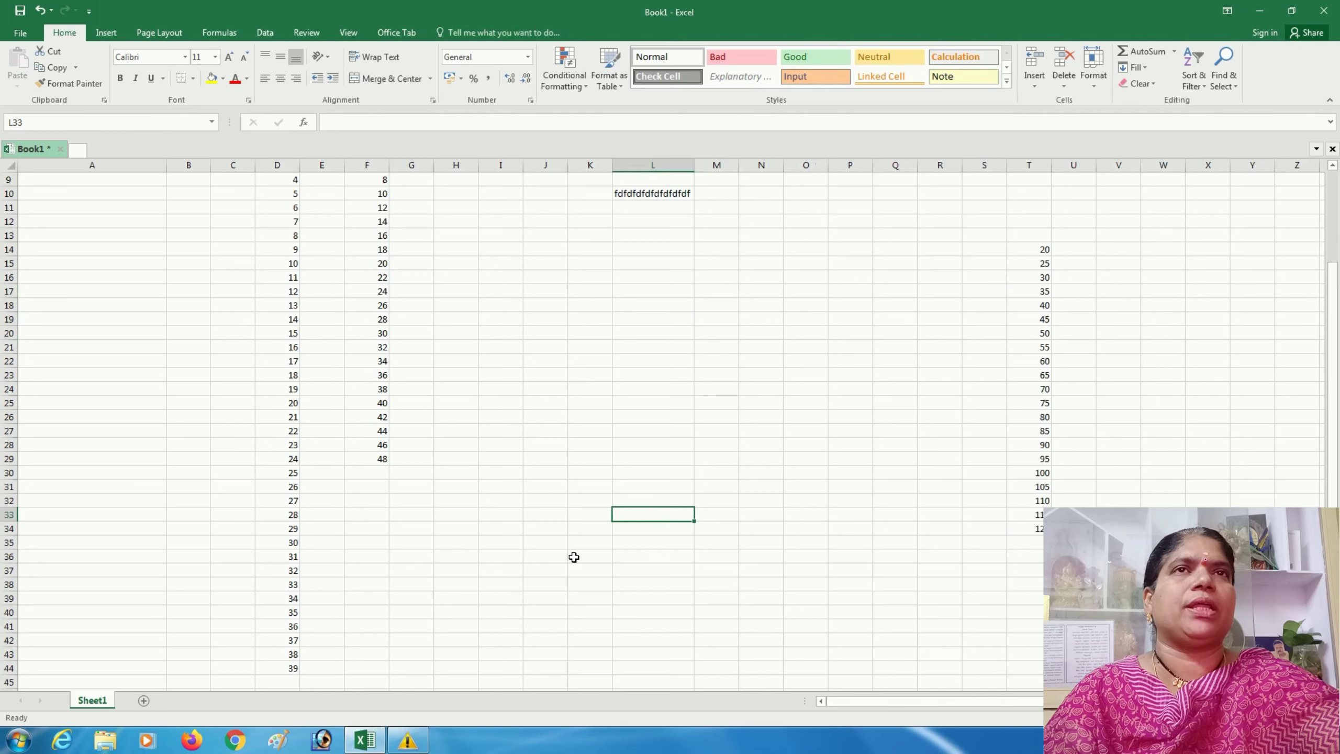
pyautogui.hotkey('ctrl', 'a')
pyautogui.press('Delete')
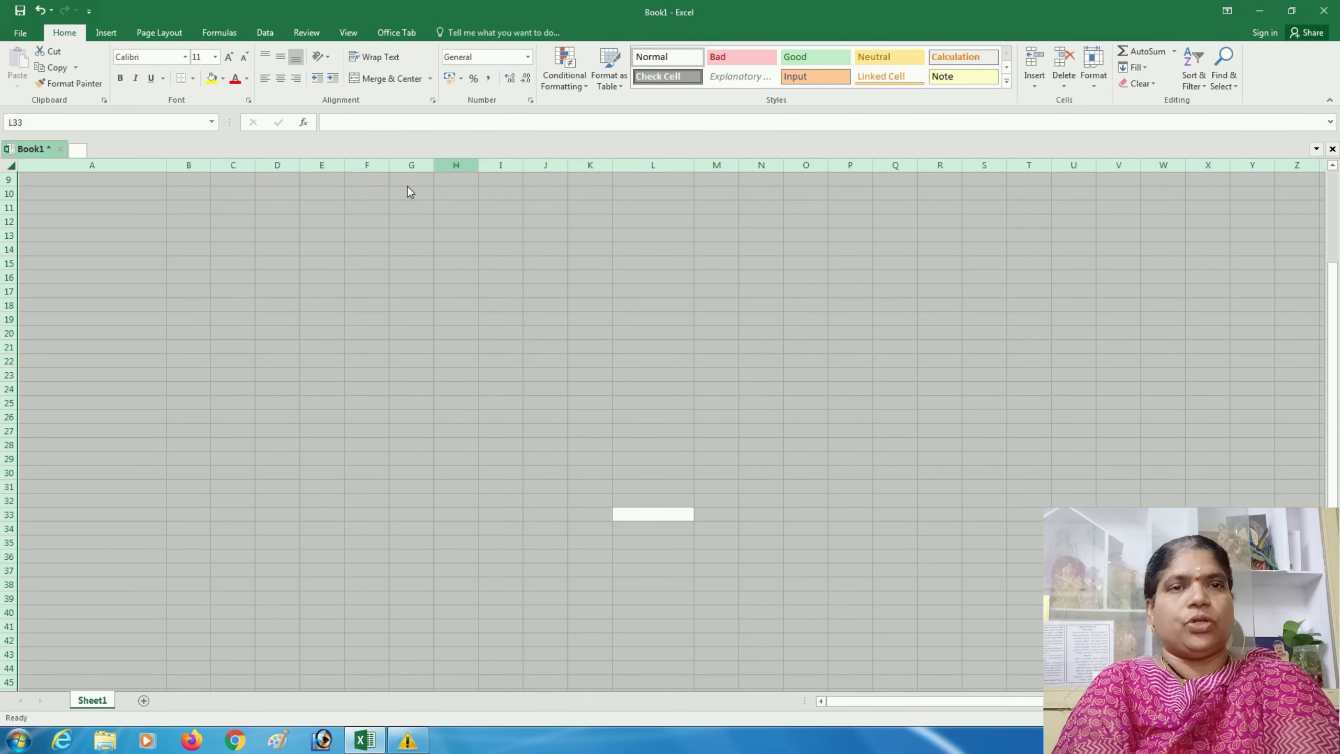
# - Enter 1 in A9 and 2 in A10 to start the counting series
pyautogui.click(114, 290)
pyautogui.click(109, 179)
pyautogui.click(109, 180)
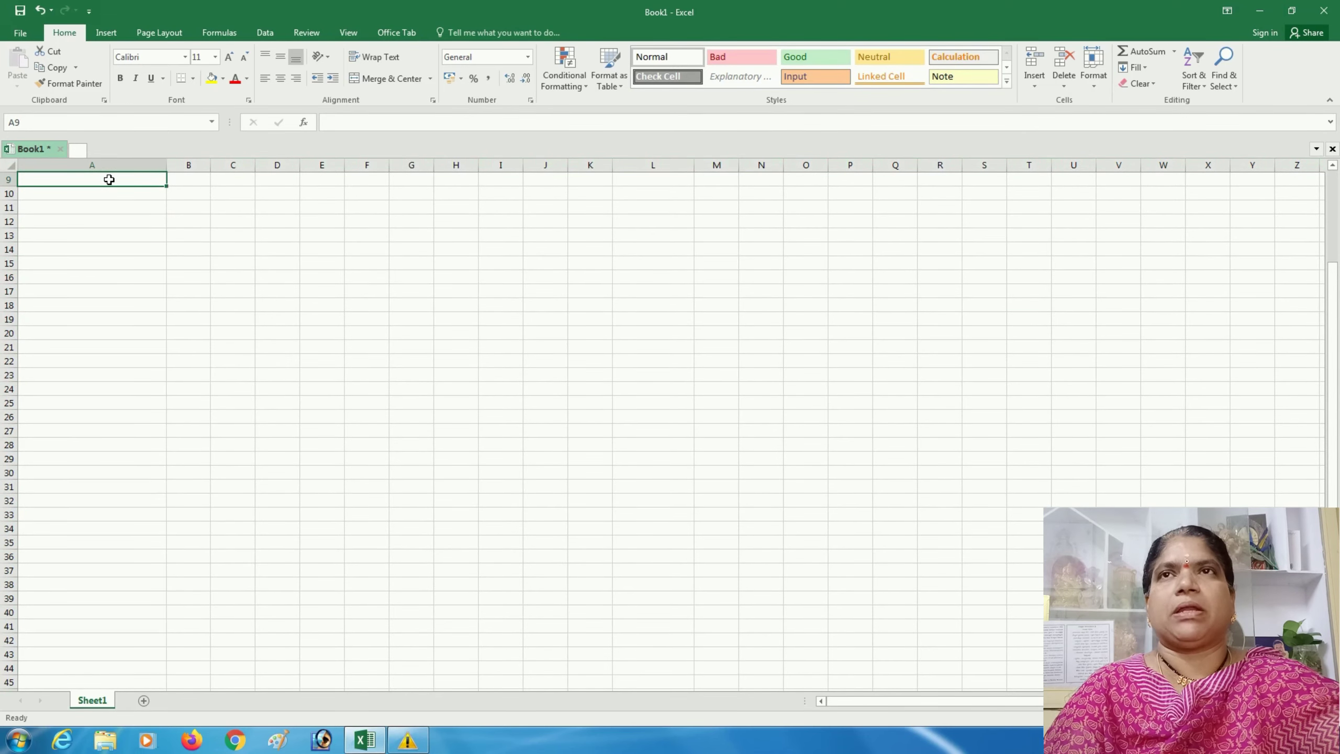
pyautogui.write('1')
pyautogui.press('Return')
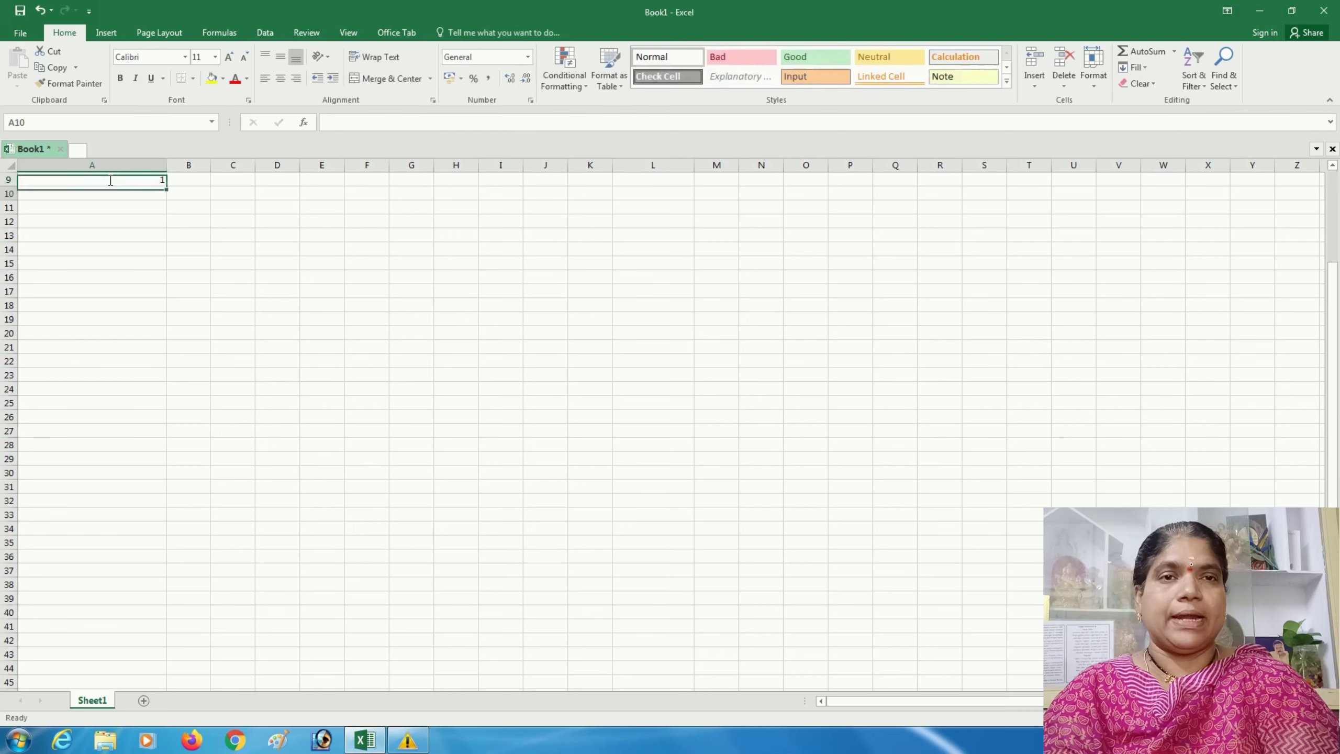
pyautogui.write('2')
pyautogui.press('Return')
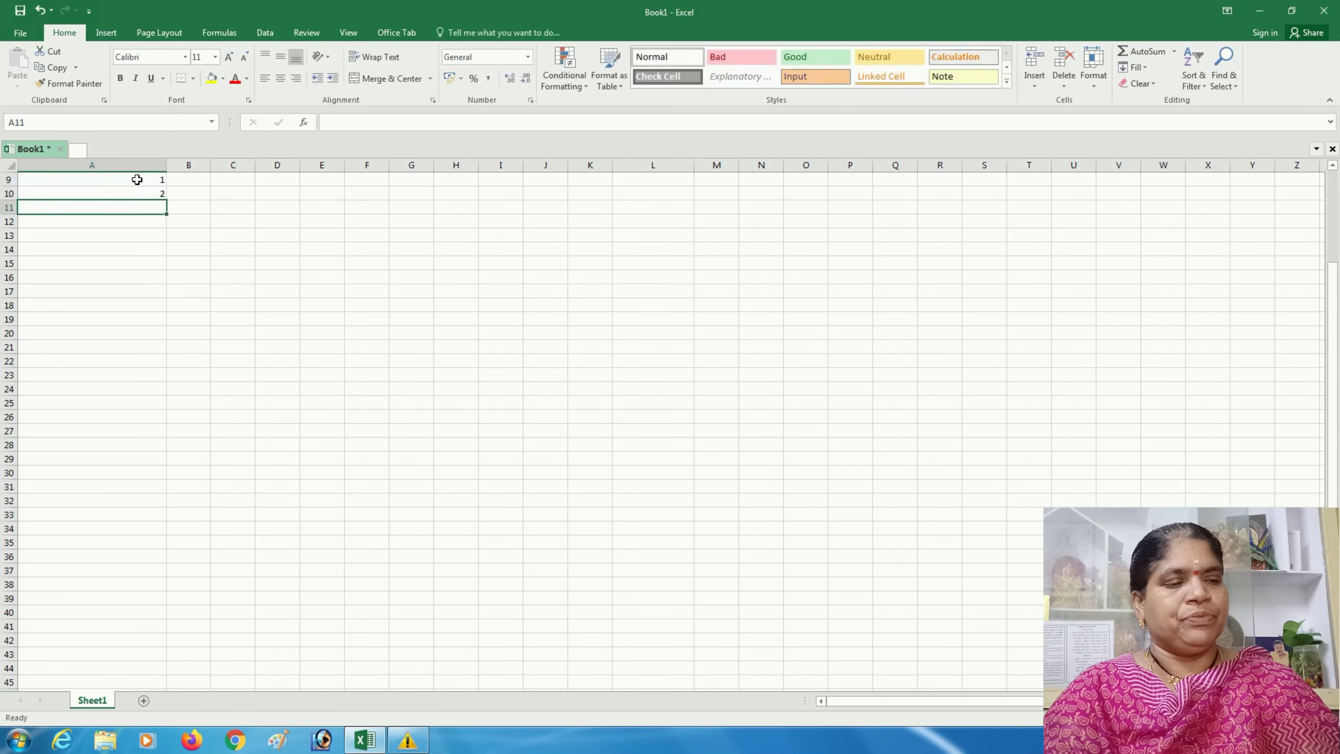
# - Autofit column A and extend the series down to 25 in A33
pyautogui.moveTo(137, 179); pyautogui.dragTo(135, 193)
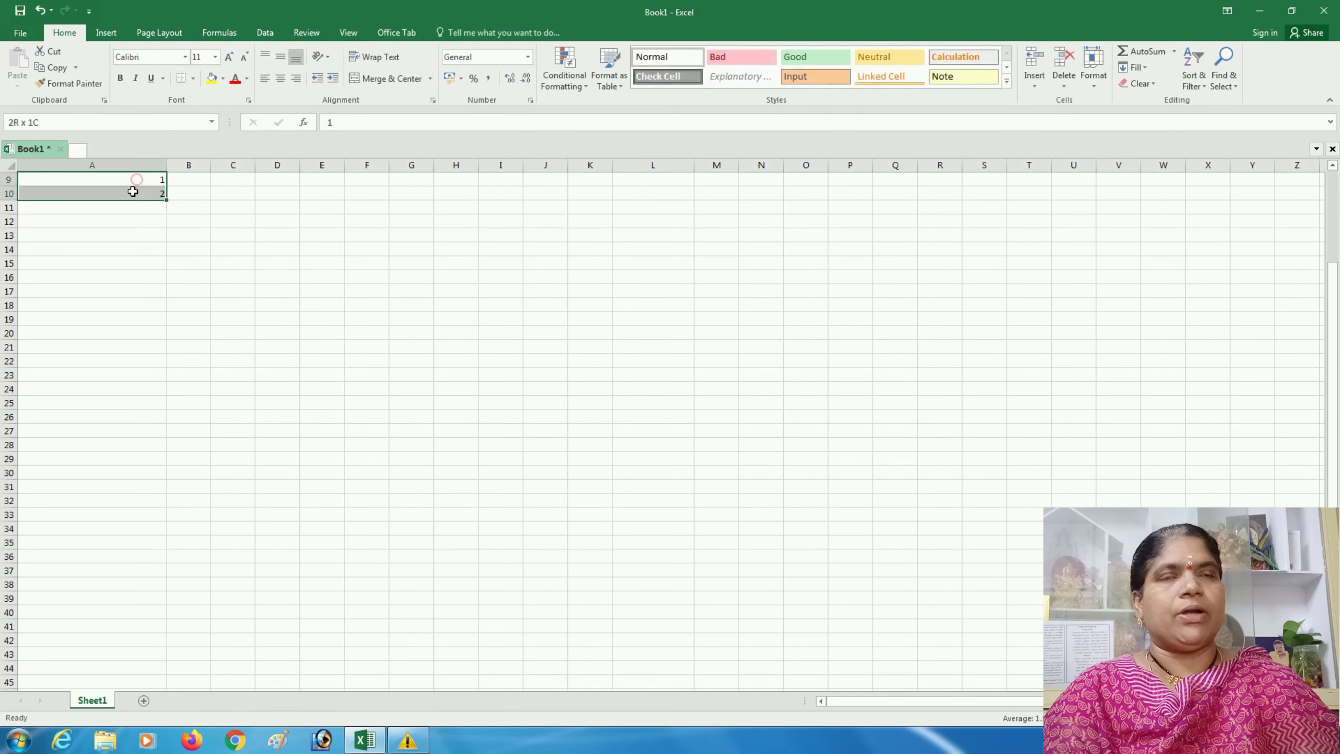
pyautogui.doubleClick(166, 165)
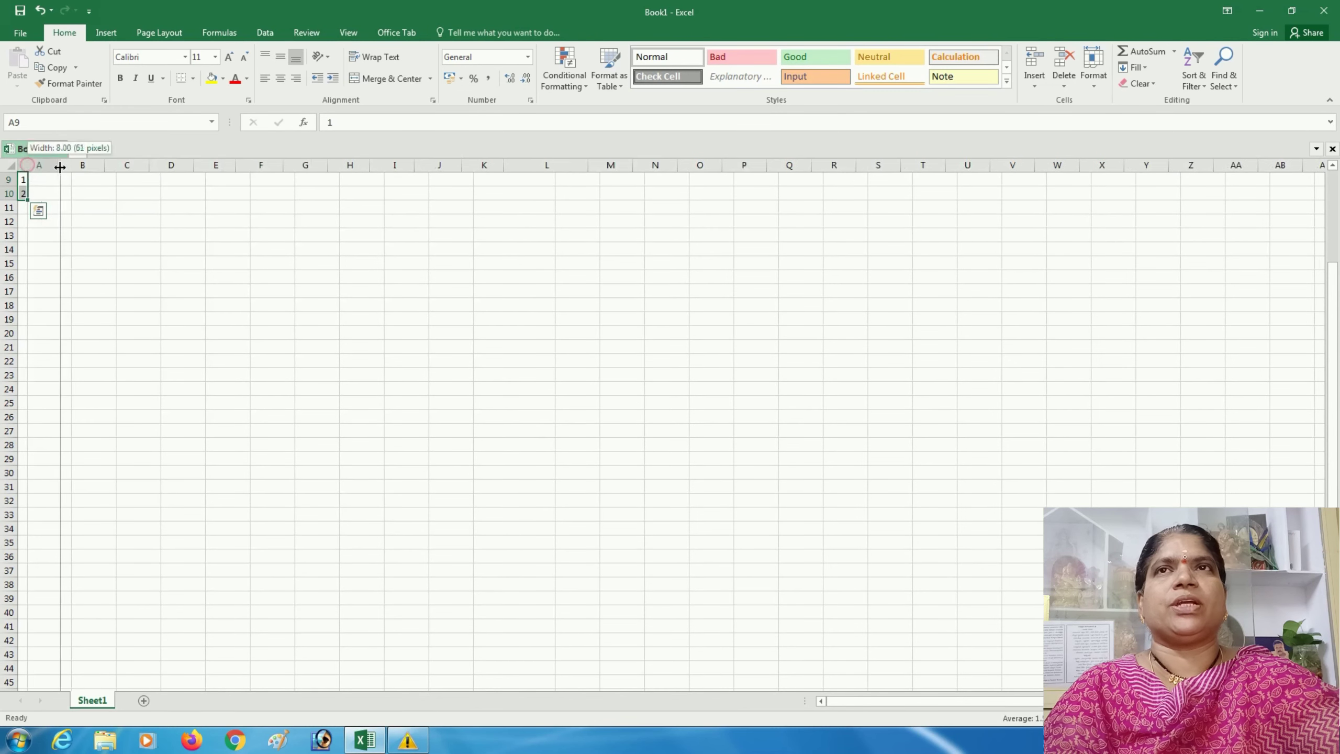
pyautogui.moveTo(27, 165)
pyautogui.mouseDown()
pyautogui.moveTo(60, 165)
pyautogui.moveTo(60, 520)
pyautogui.mouseUp()
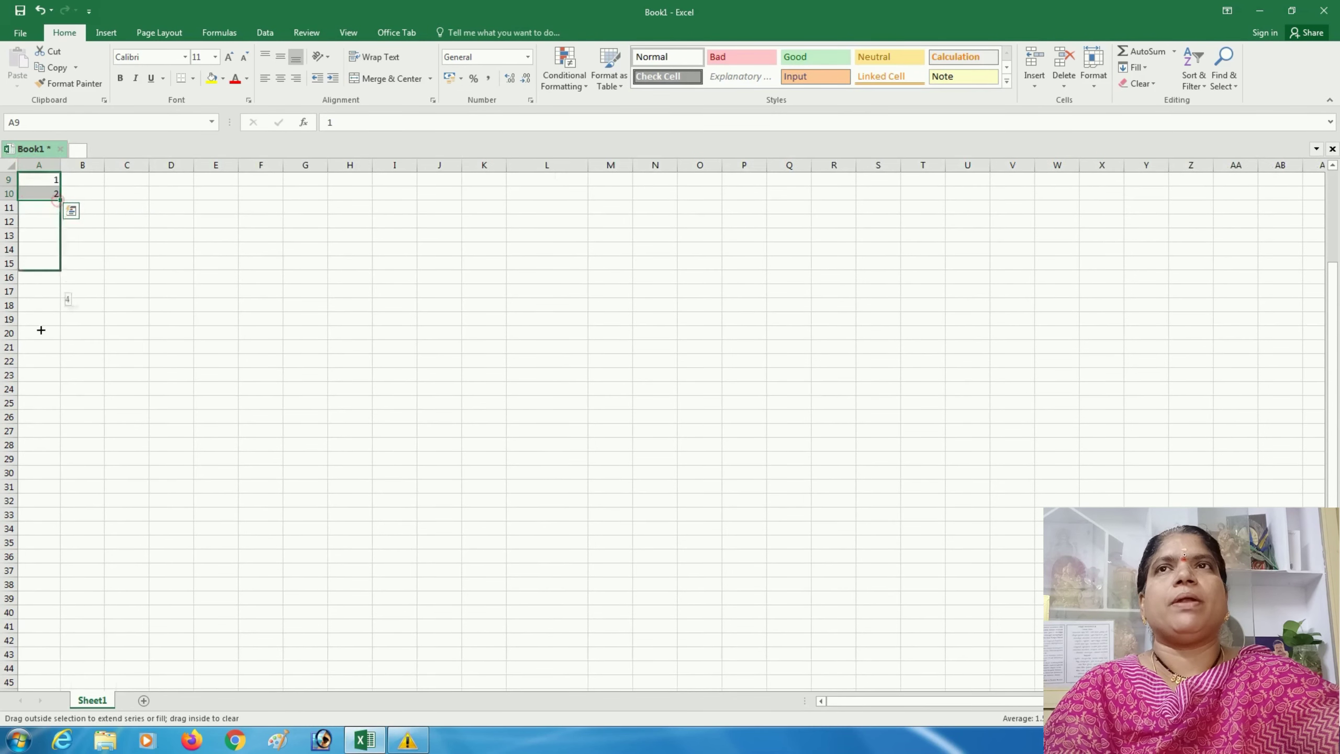
pyautogui.click(92, 181)
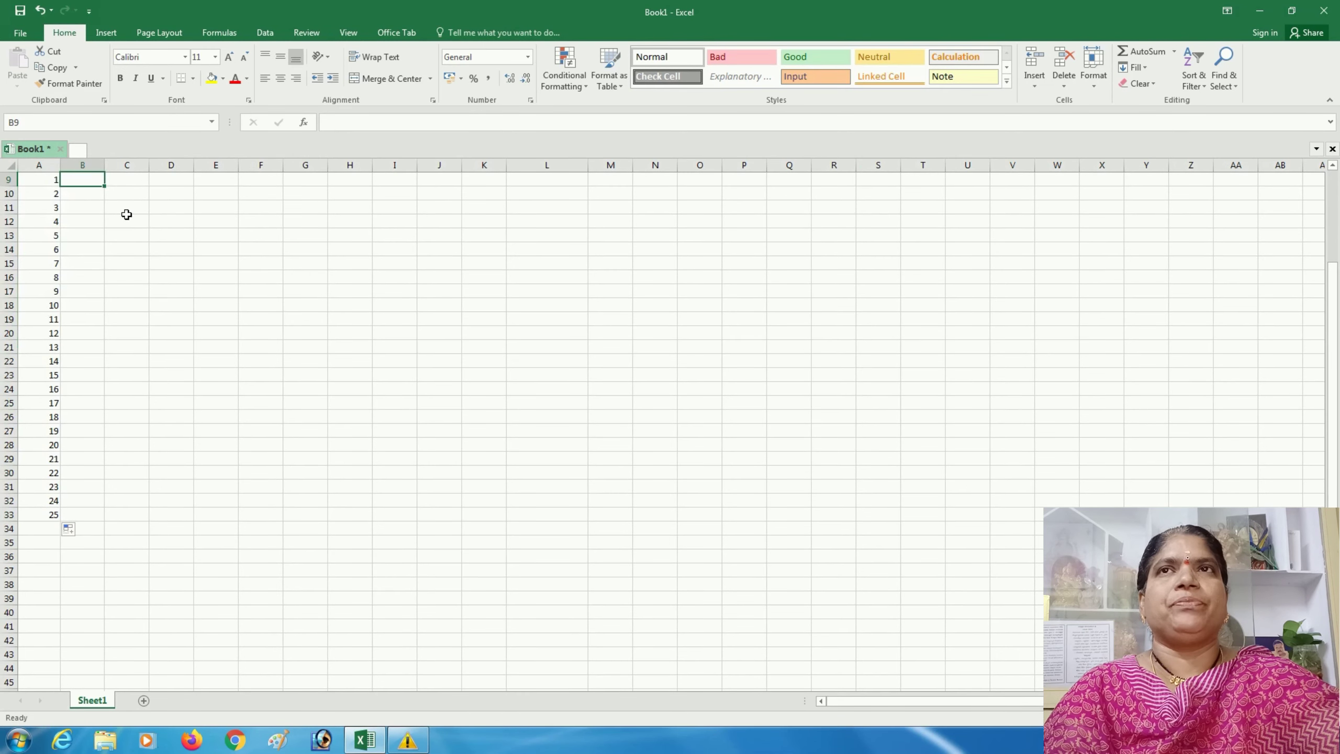
# - Enter Sunday and Monday in B9:B10, then fill weekdays down to Tuesday in B18
pyautogui.write('sunday')
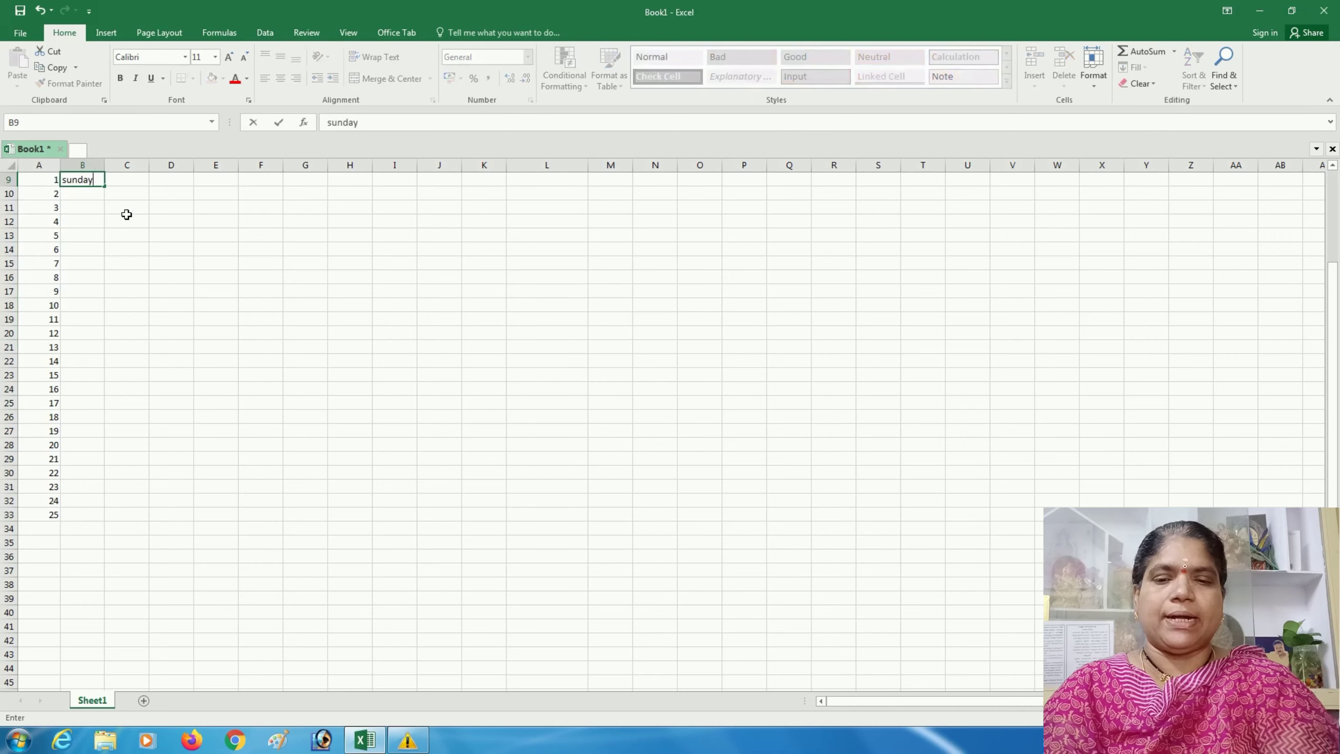
pyautogui.press('Return')
pyautogui.write('monday')
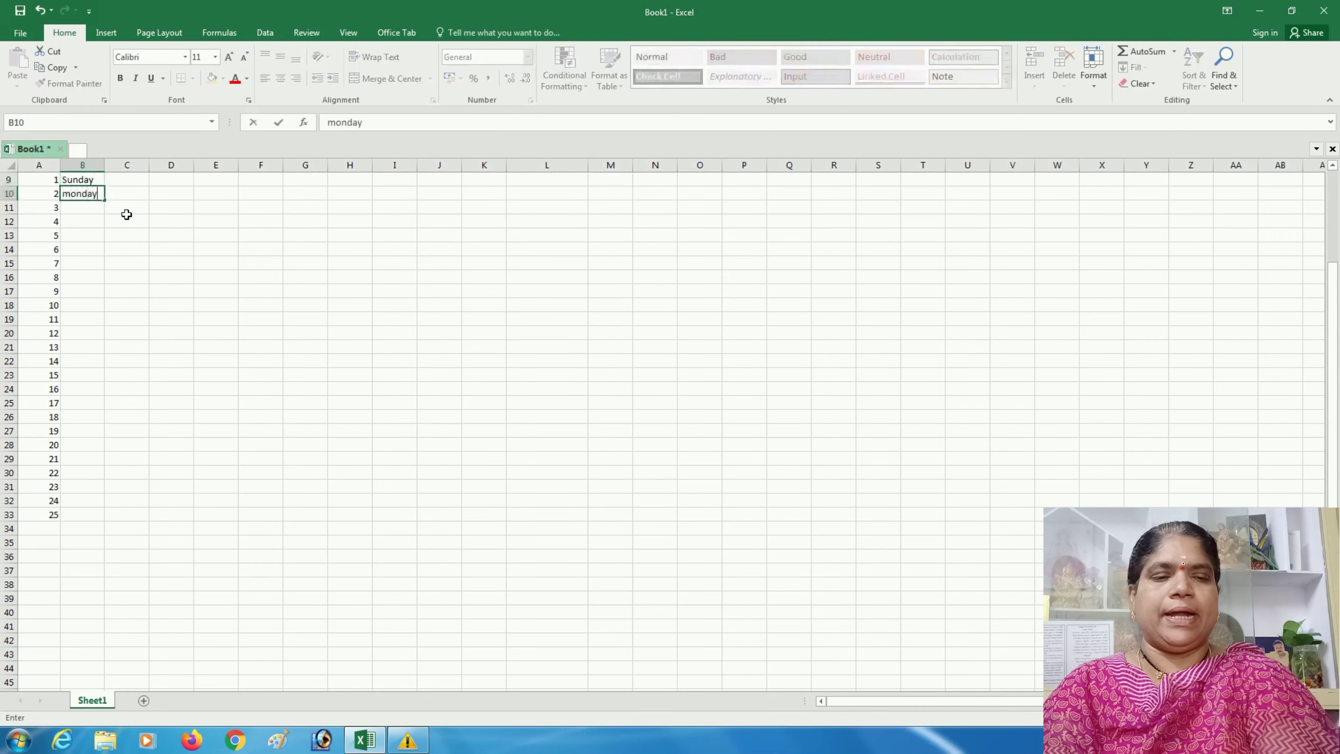
pyautogui.press('Return')
pyautogui.moveTo(93, 179); pyautogui.dragTo(70, 359)
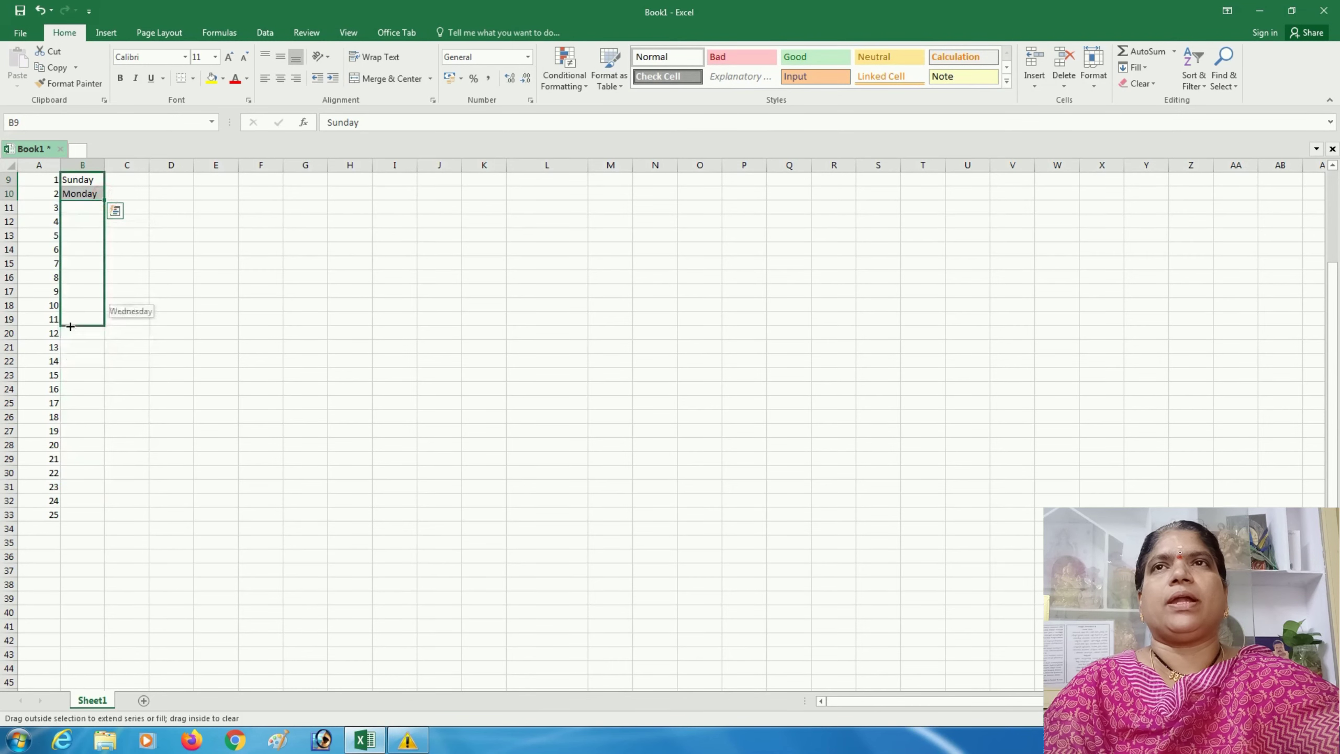
pyautogui.moveTo(70, 359); pyautogui.dragTo(74, 309)
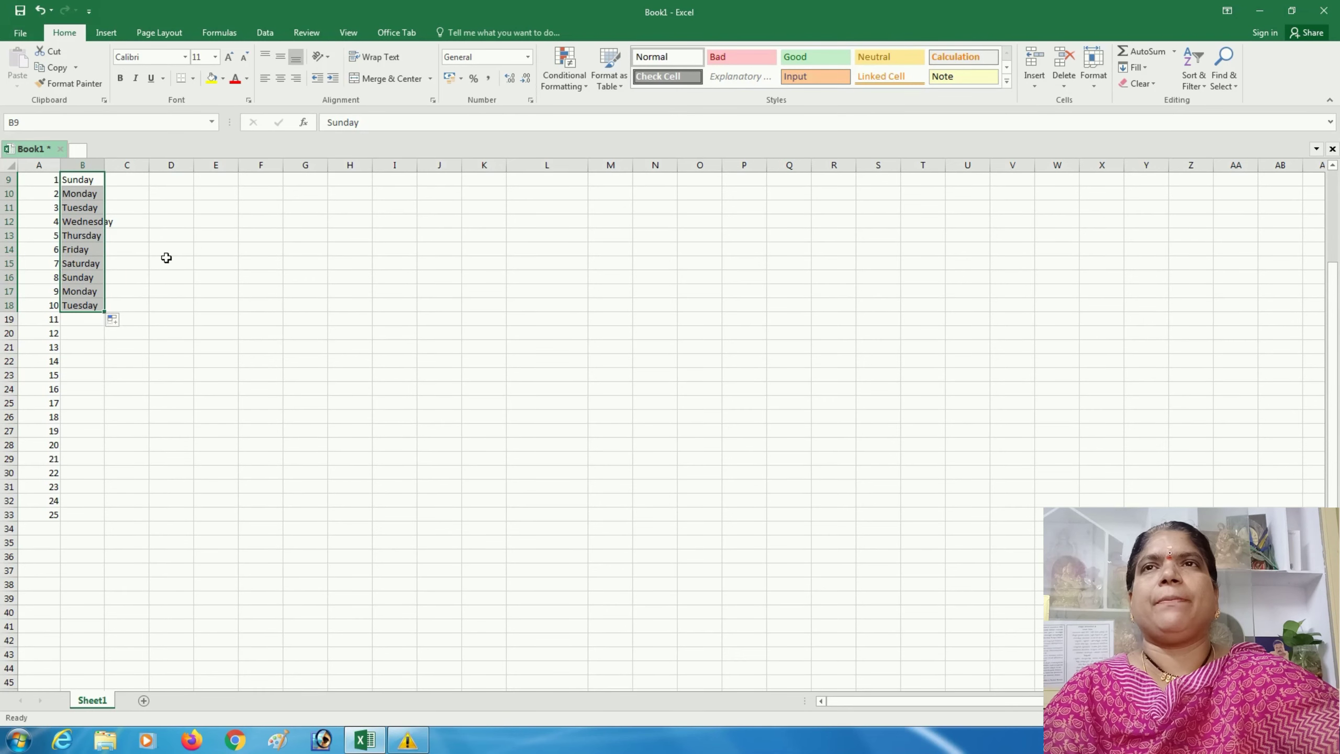
pyautogui.click(195, 237)
pyautogui.click(138, 178)
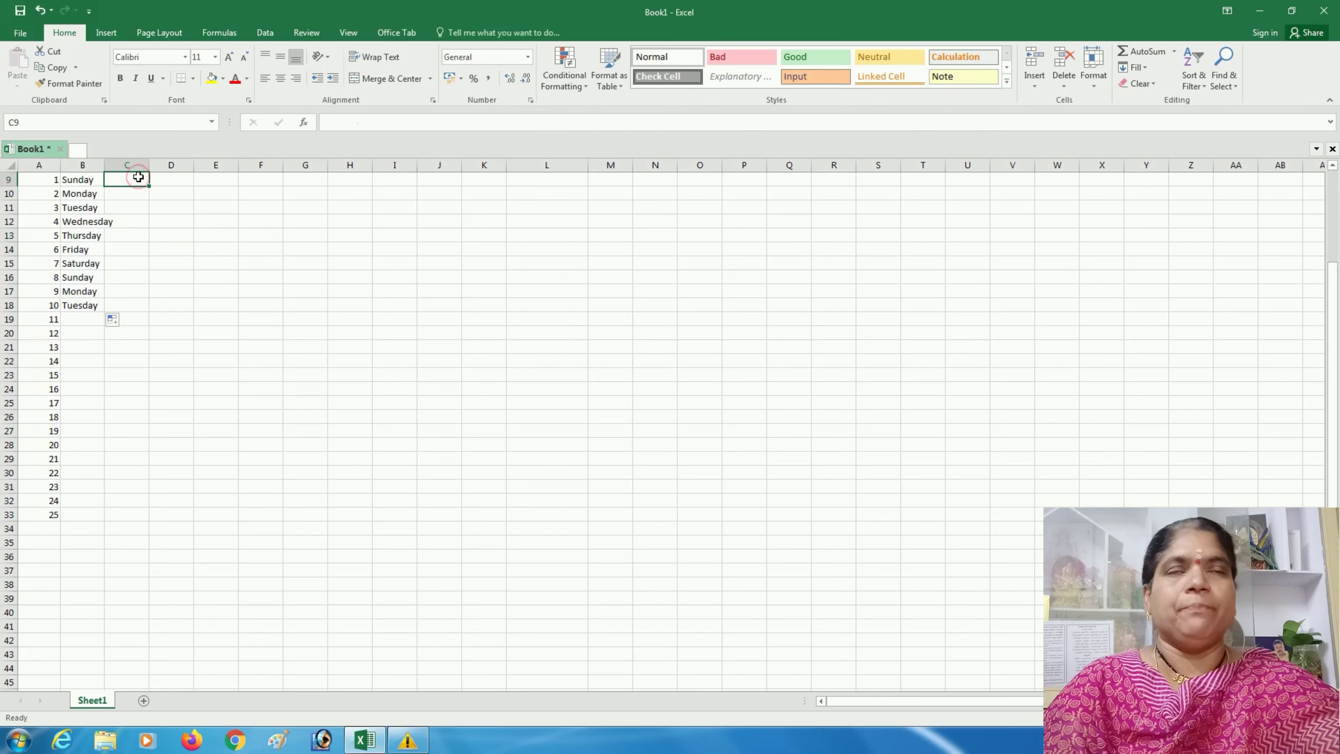
# - Fill C9:C19 with january through november, then drag the month list onto column B
pyautogui.write('january')
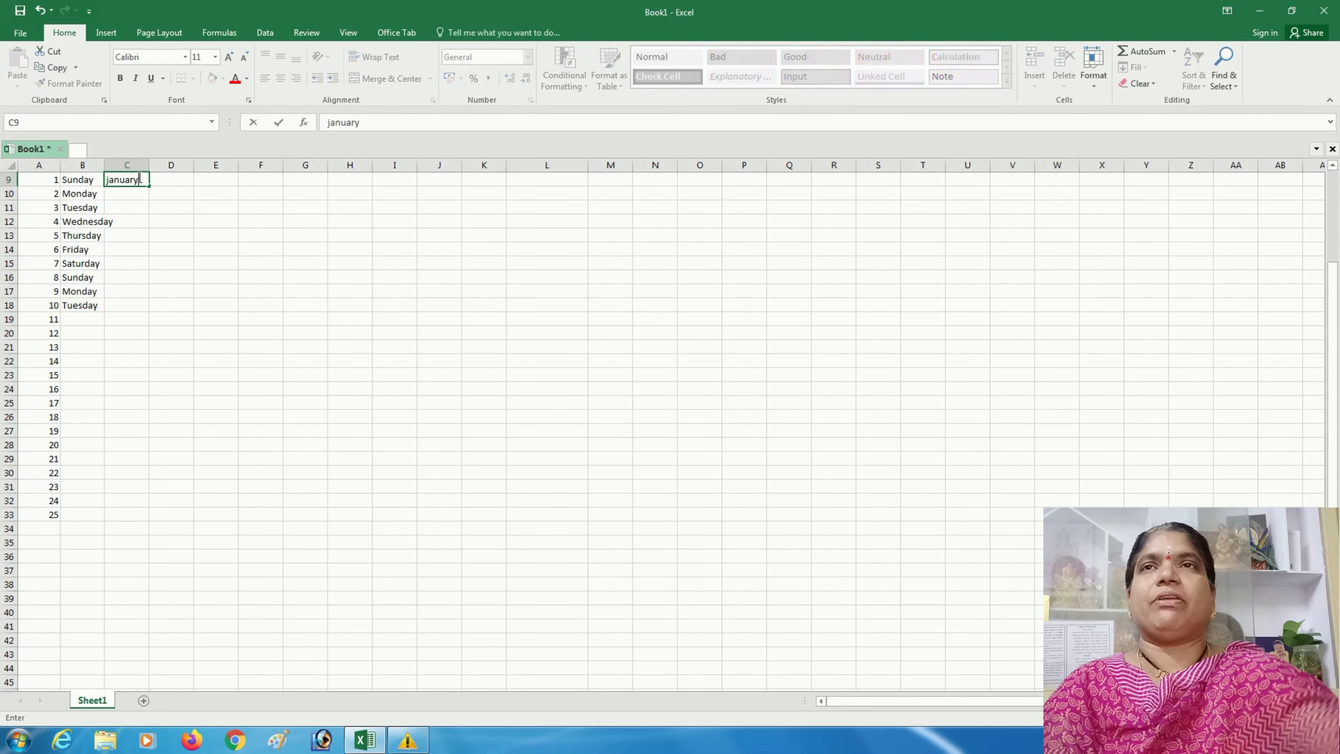
pyautogui.press('Return')
pyautogui.write('february')
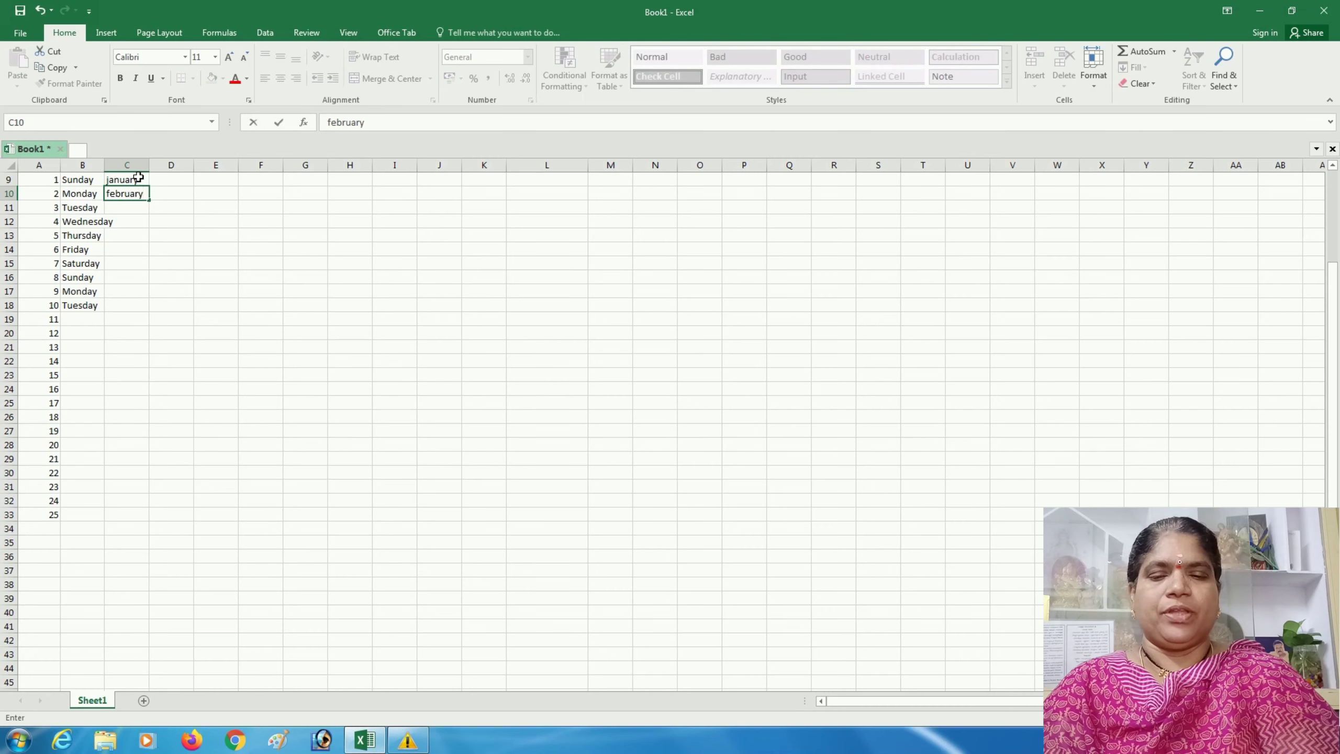
pyautogui.press('Return')
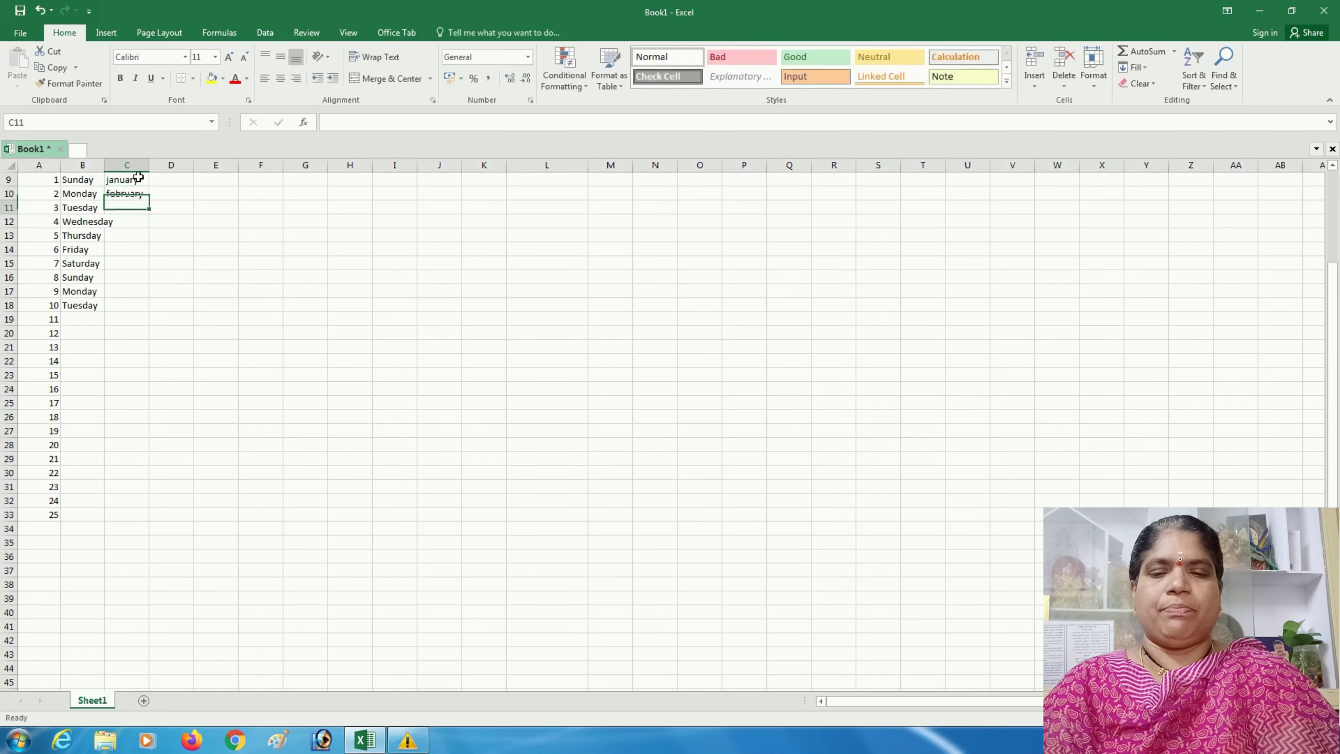
pyautogui.moveTo(138, 178); pyautogui.dragTo(132, 196)
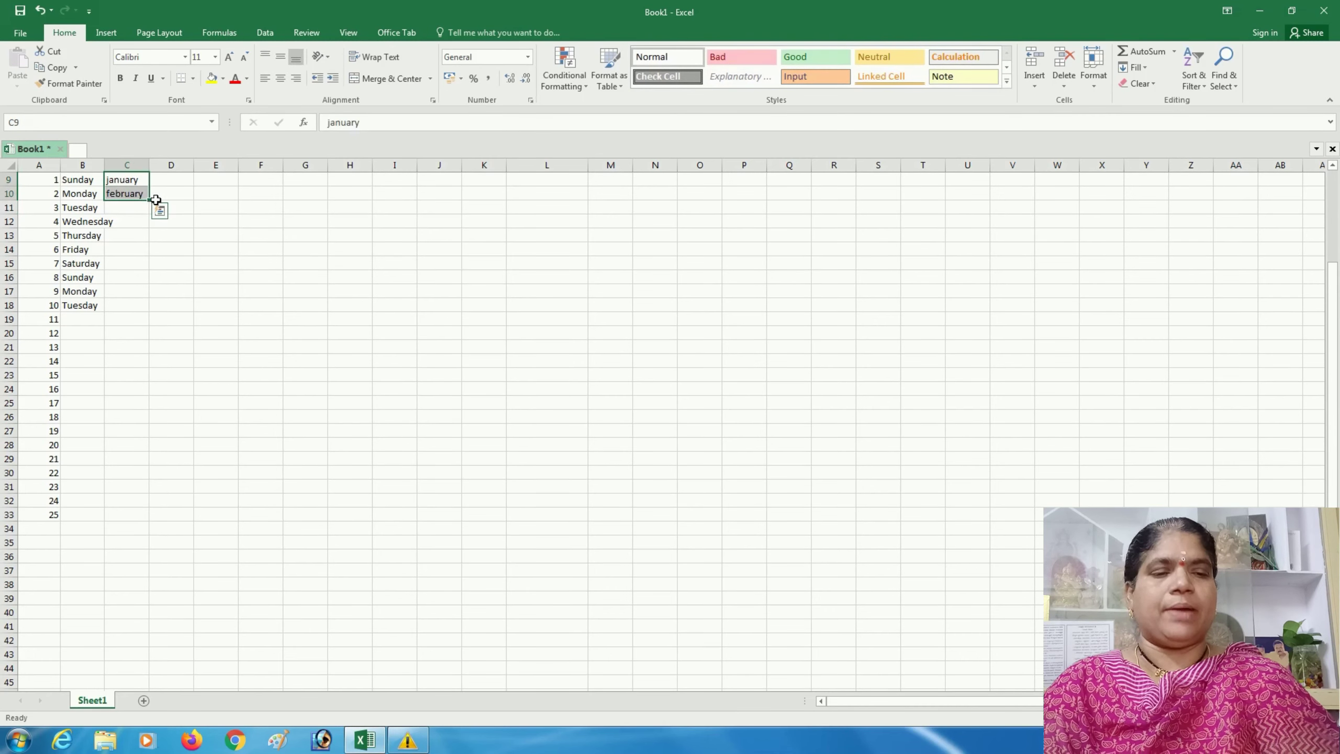
pyautogui.moveTo(146, 213); pyautogui.dragTo(133, 323)
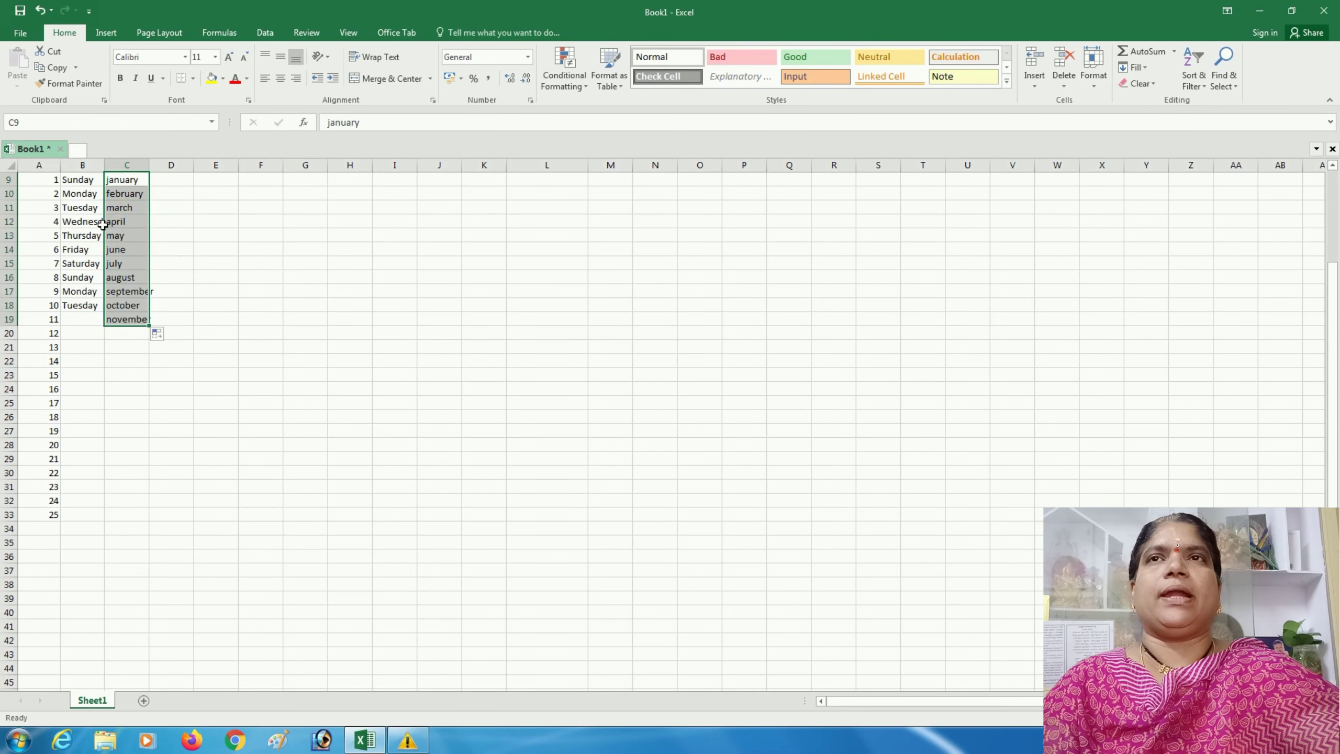
pyautogui.moveTo(105, 226); pyautogui.dragTo(62, 225)
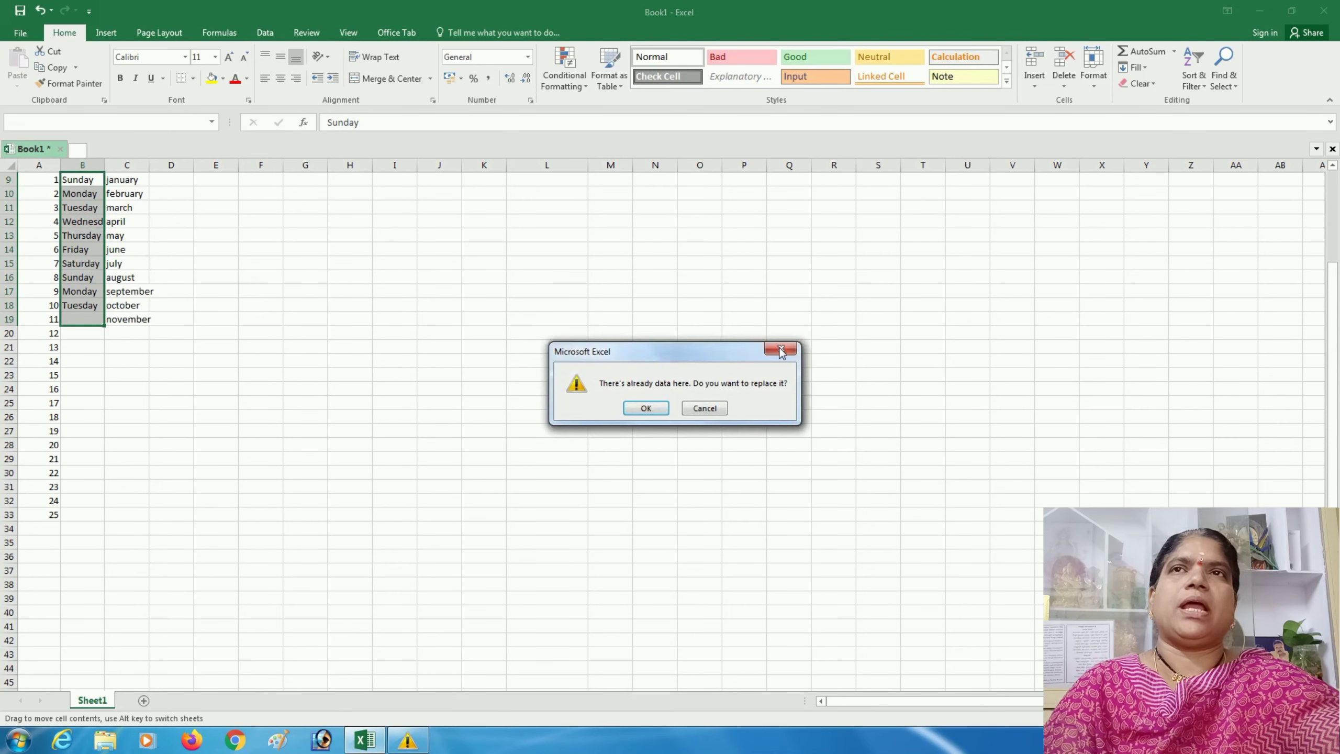
# - Cancel the replace prompt to keep the weekdays, and autofit column B to show Wednesday
pyautogui.click(781, 348)
pyautogui.click(98, 219)
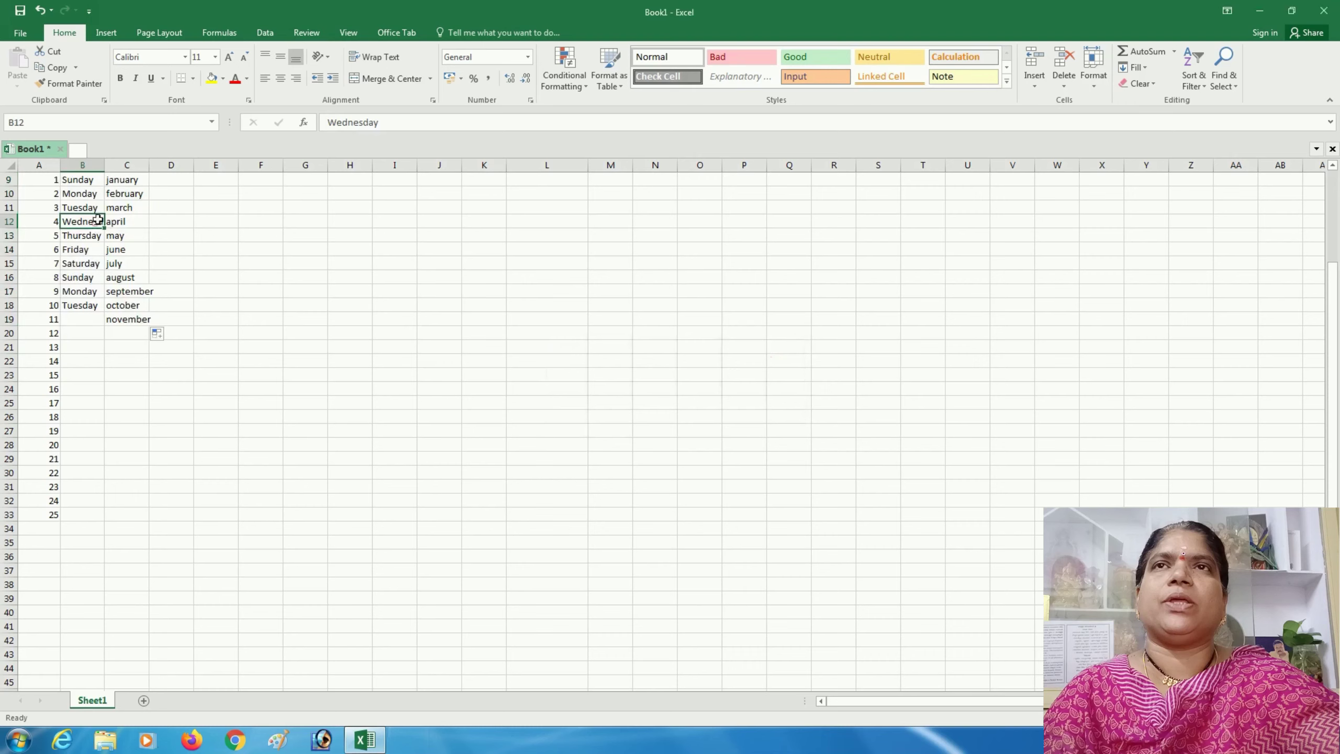
pyautogui.doubleClick(105, 165)
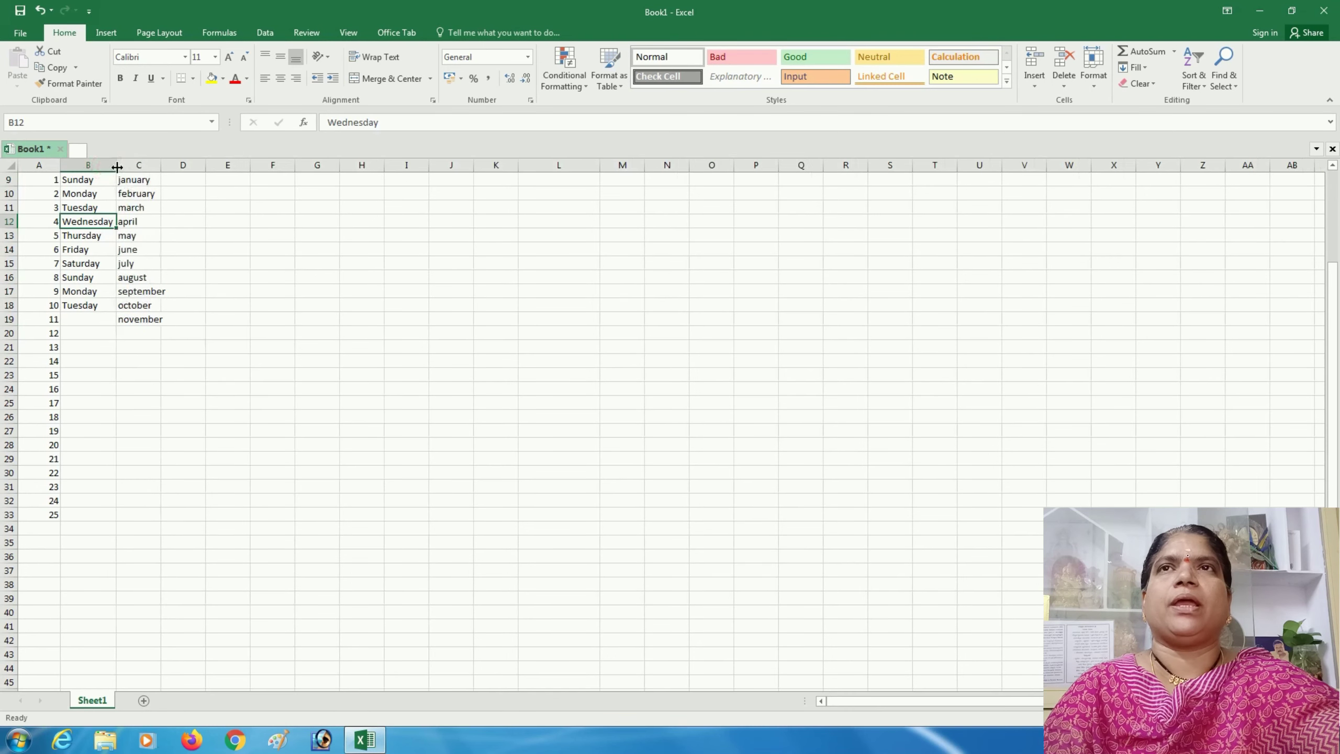
pyautogui.moveTo(116, 167); pyautogui.dragTo(254, 176)
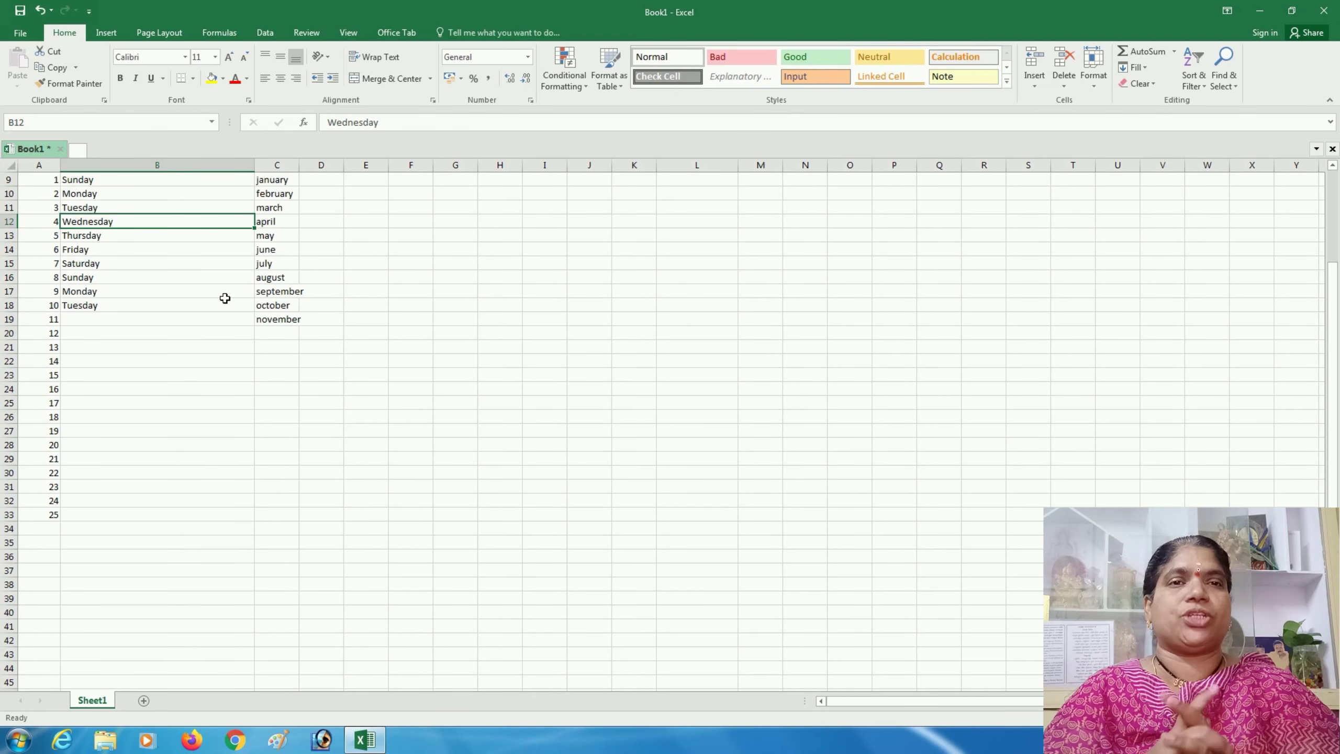
pyautogui.doubleClick(254, 165)
pyautogui.click(279, 290)
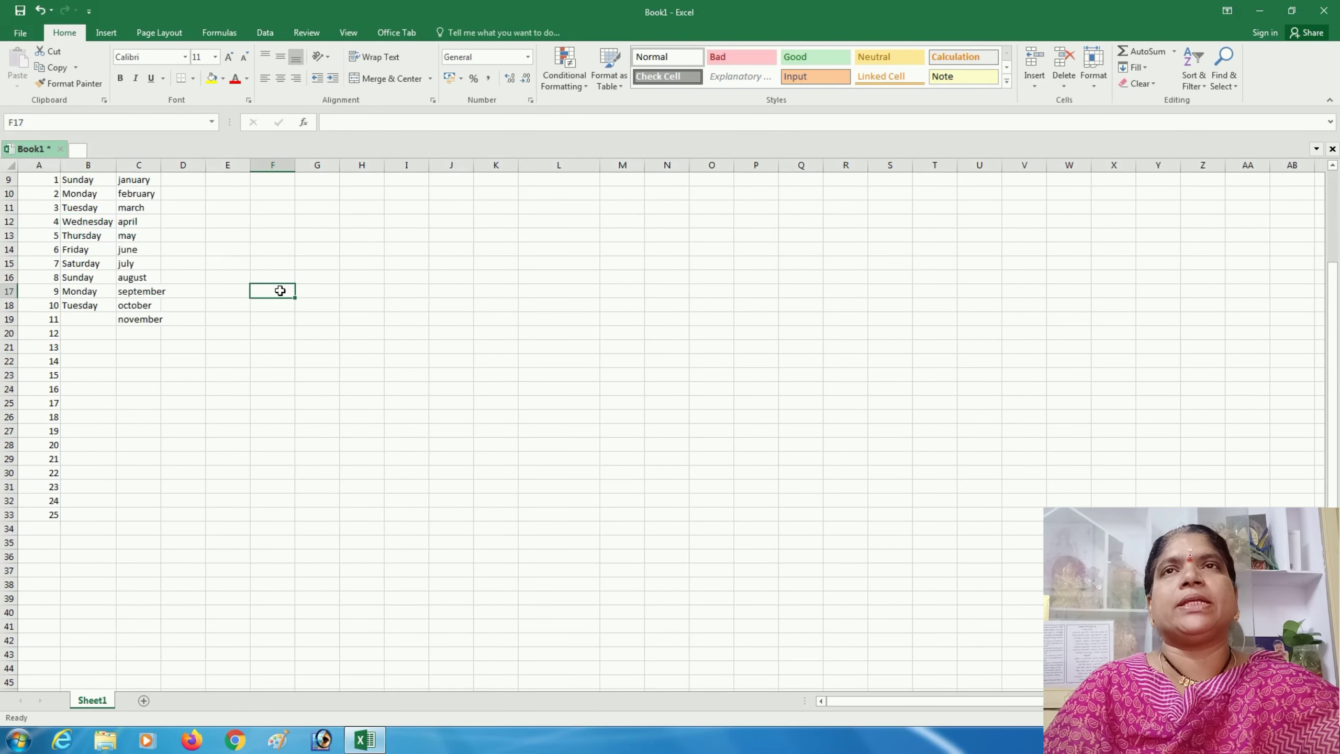